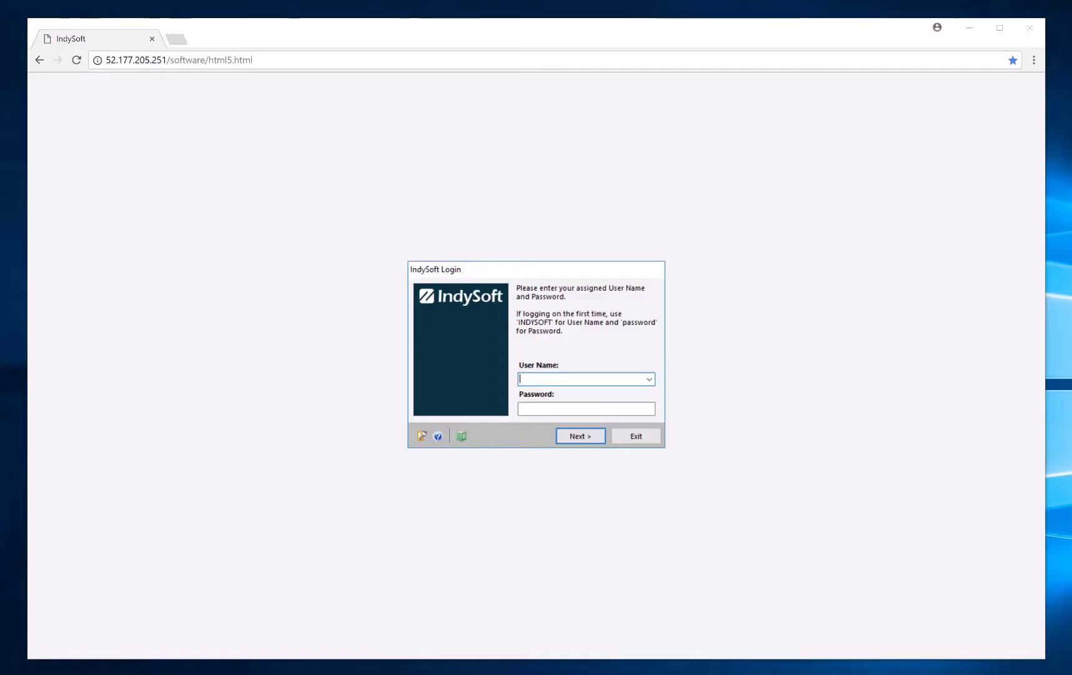
Enter the customer account's user name and password in the IndySoft login and submit
left_click(530, 377)
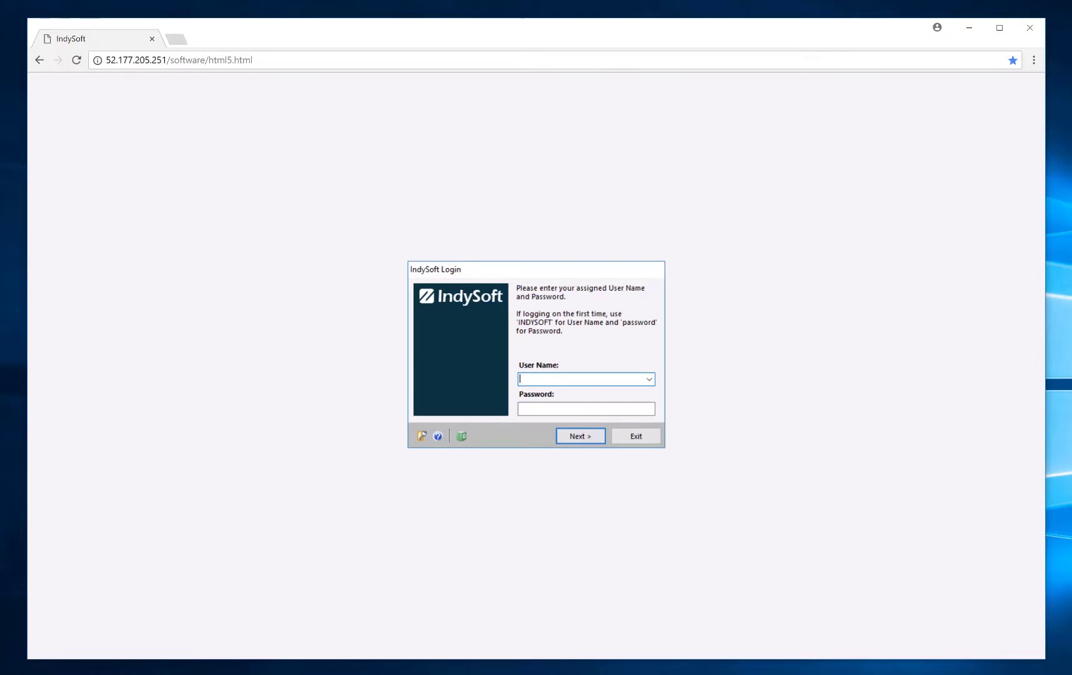
type("CUSTOMER")
key("Tab")
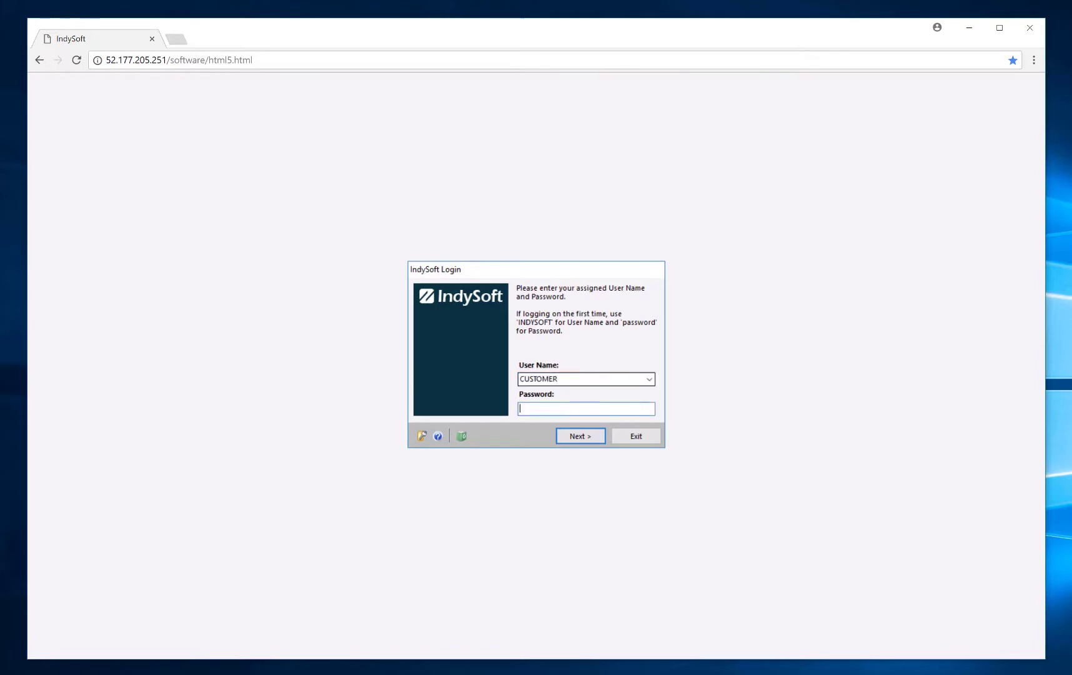
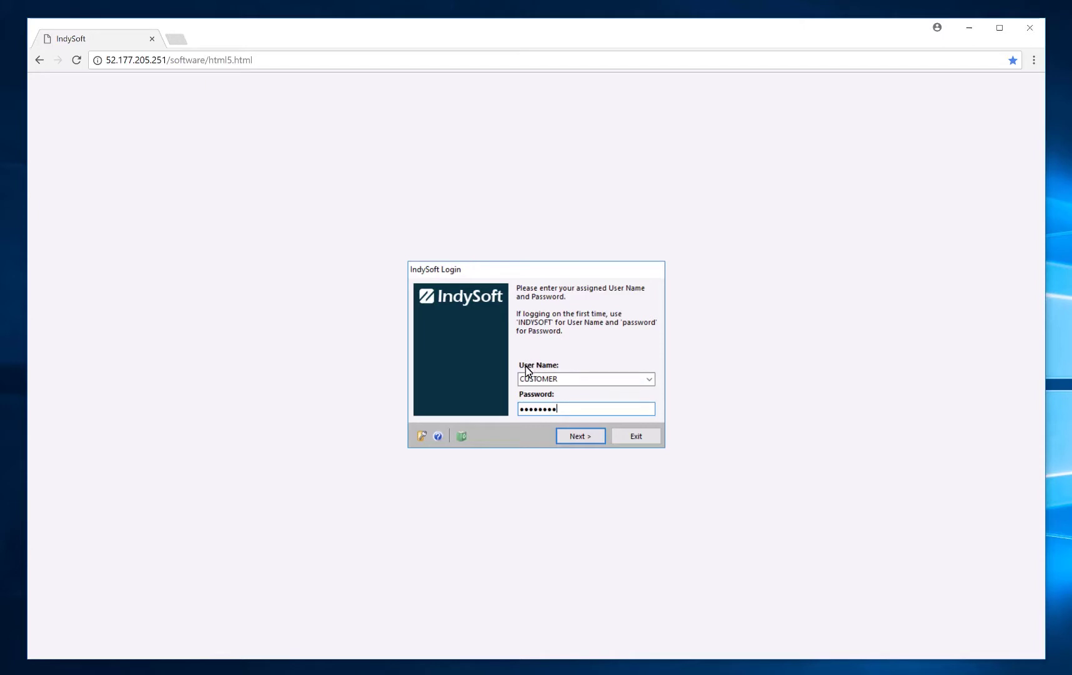
left_click(421, 437)
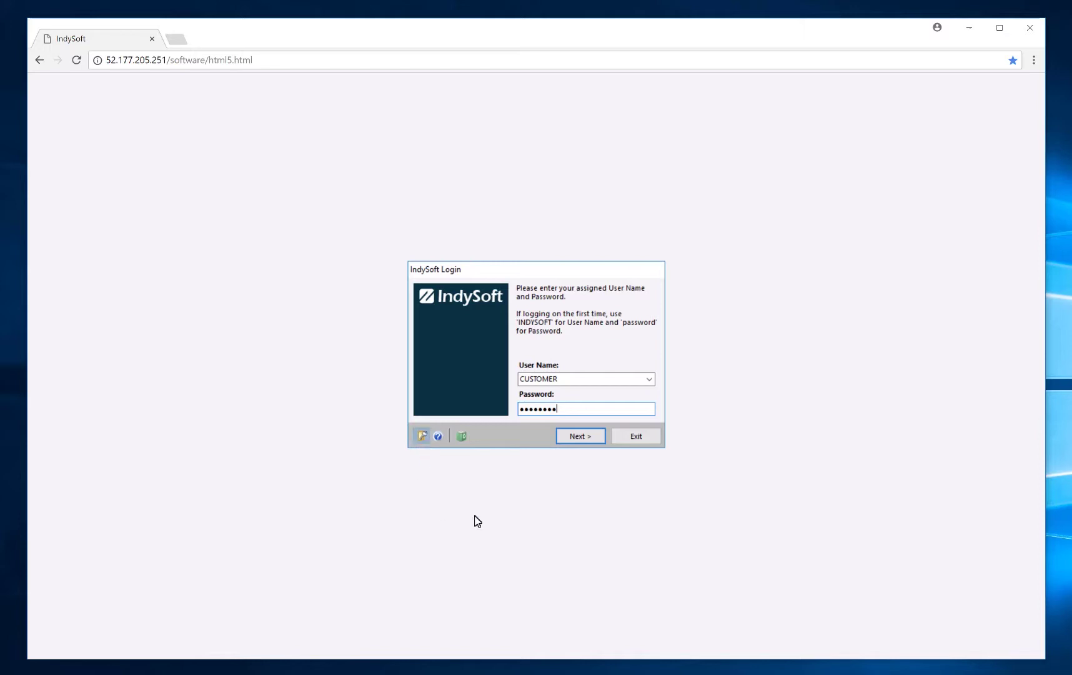
left_click(575, 437)
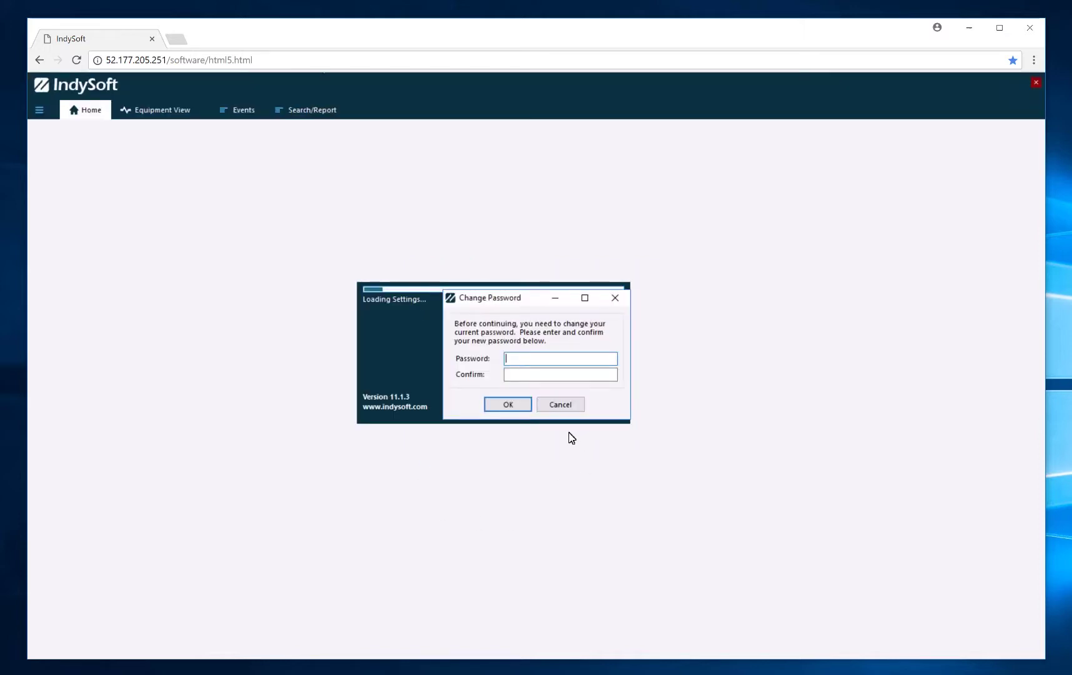
Enter and confirm a new account password to reach the Home dashboard
type("••••••••••")
left_click(493, 405)
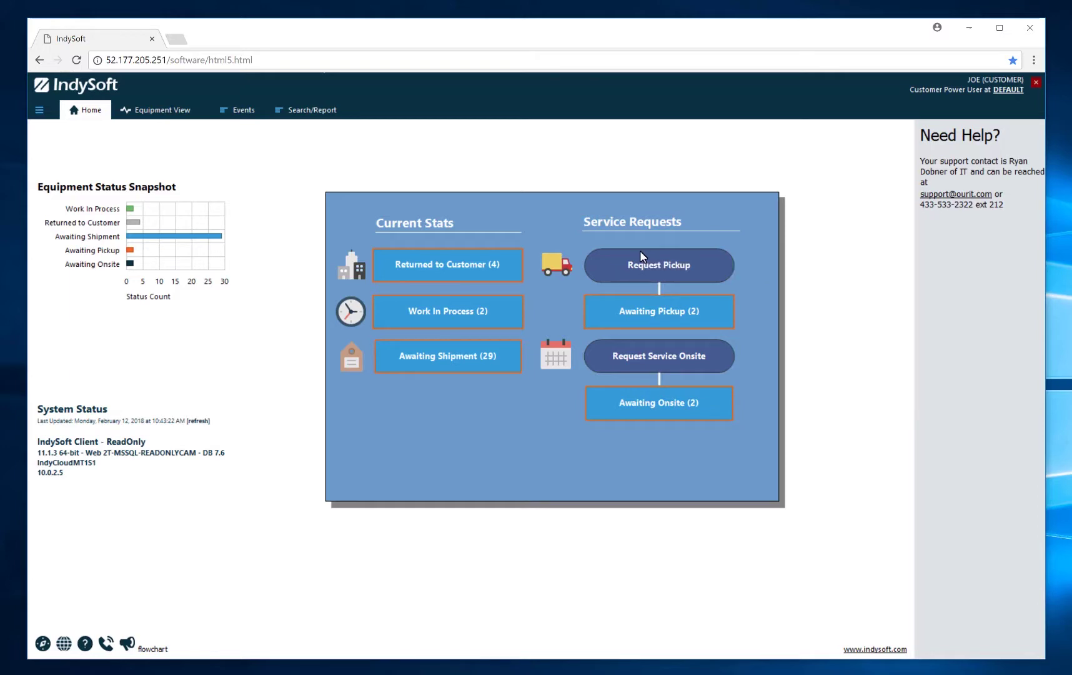
Show asset 22-H13 in Equipment View and list its Events requests
left_click(179, 120)
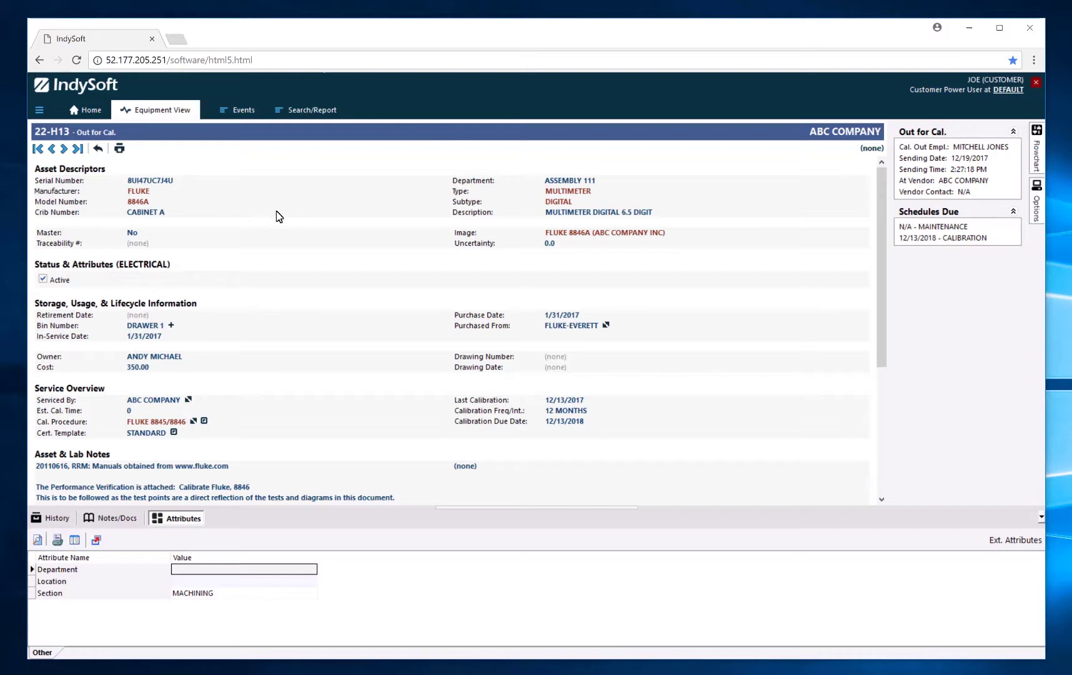
left_click(239, 110)
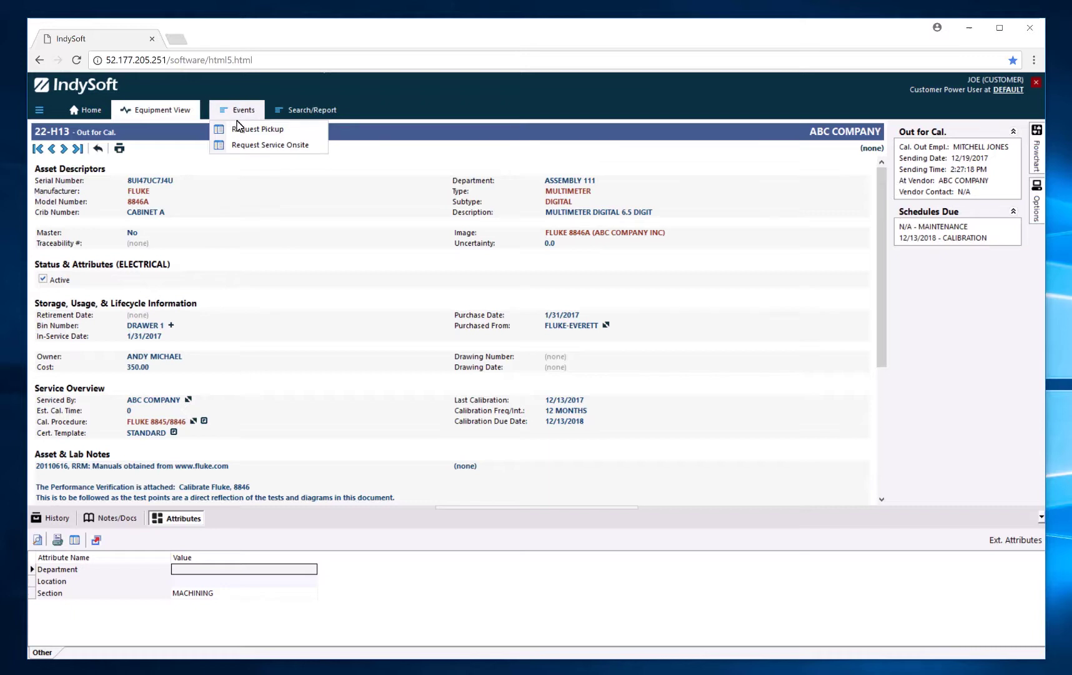
Run a Search/Report equipment search and open DILLON-443A from the results
left_click(303, 115)
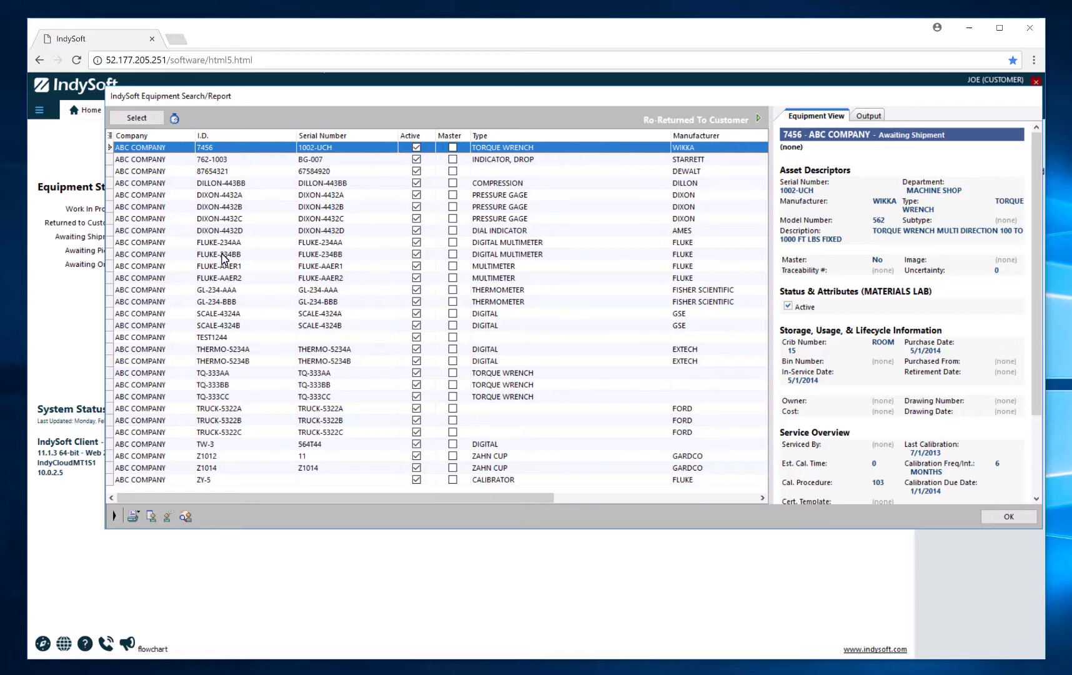
double_click(219, 184)
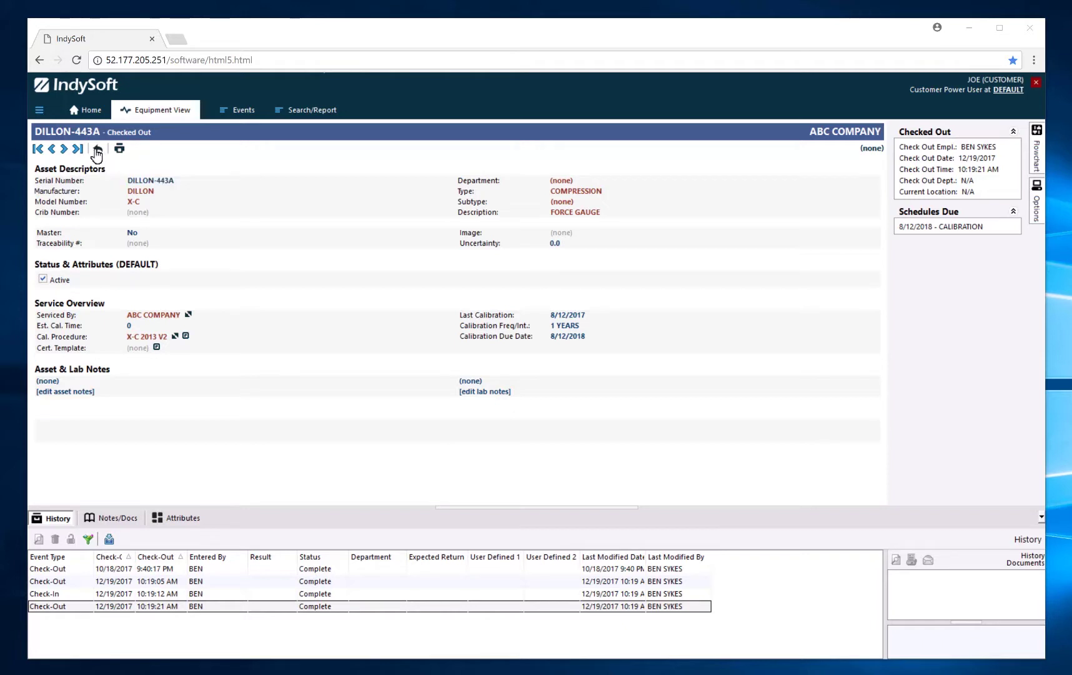
left_click(98, 151)
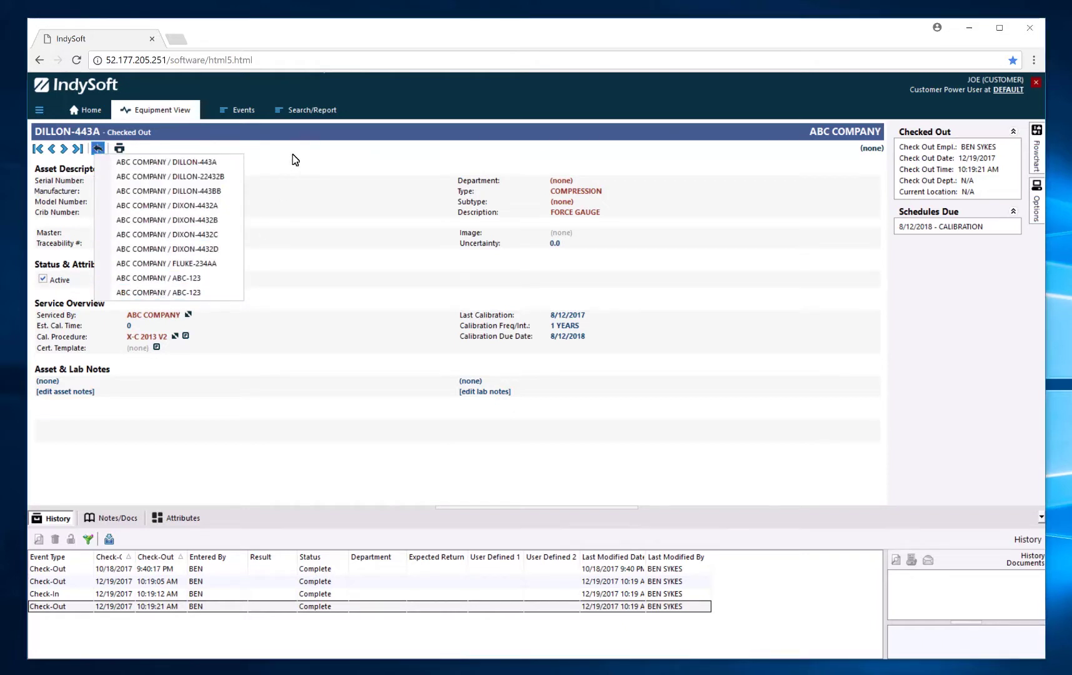
left_click(281, 168)
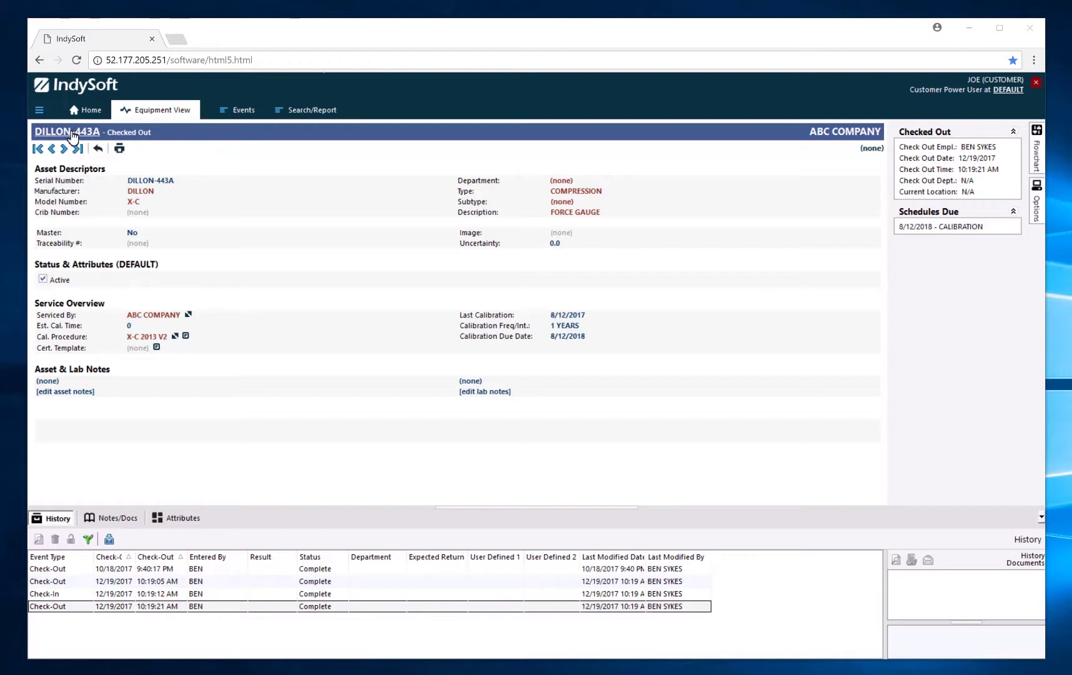
left_click(73, 135)
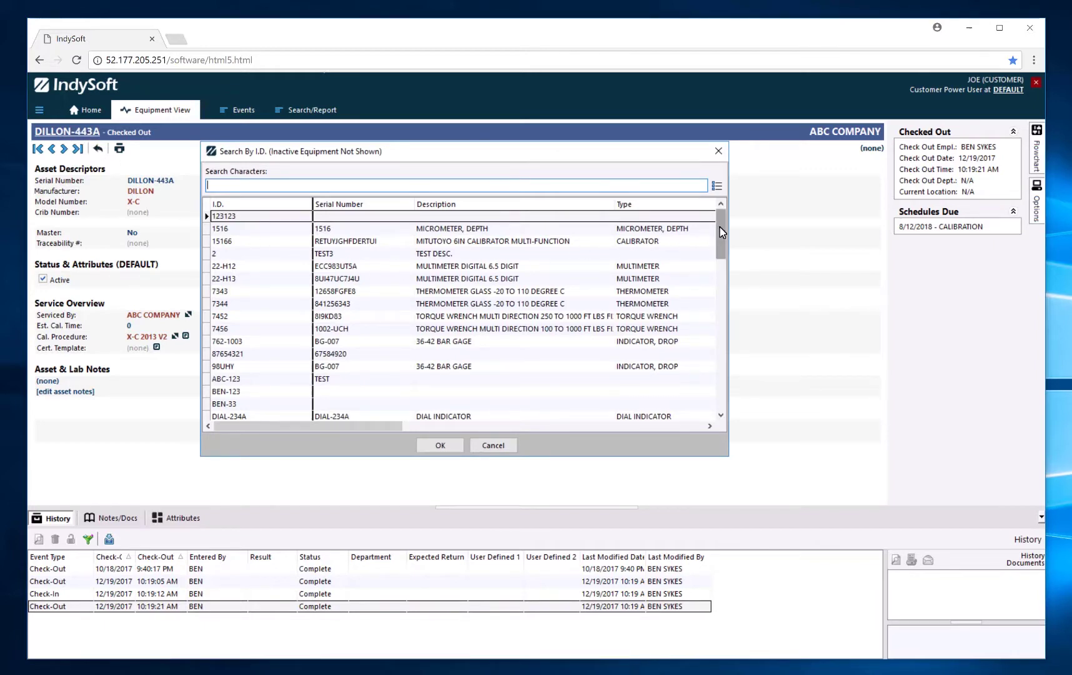
left_click(719, 252)
key("Page_Down")
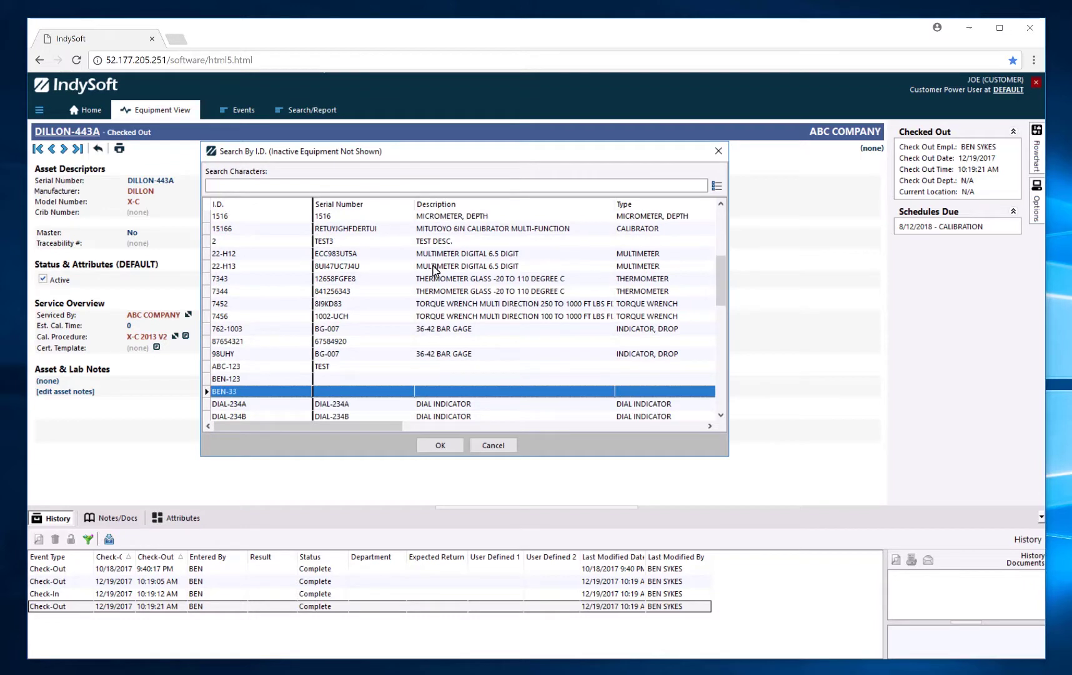
left_click(260, 187)
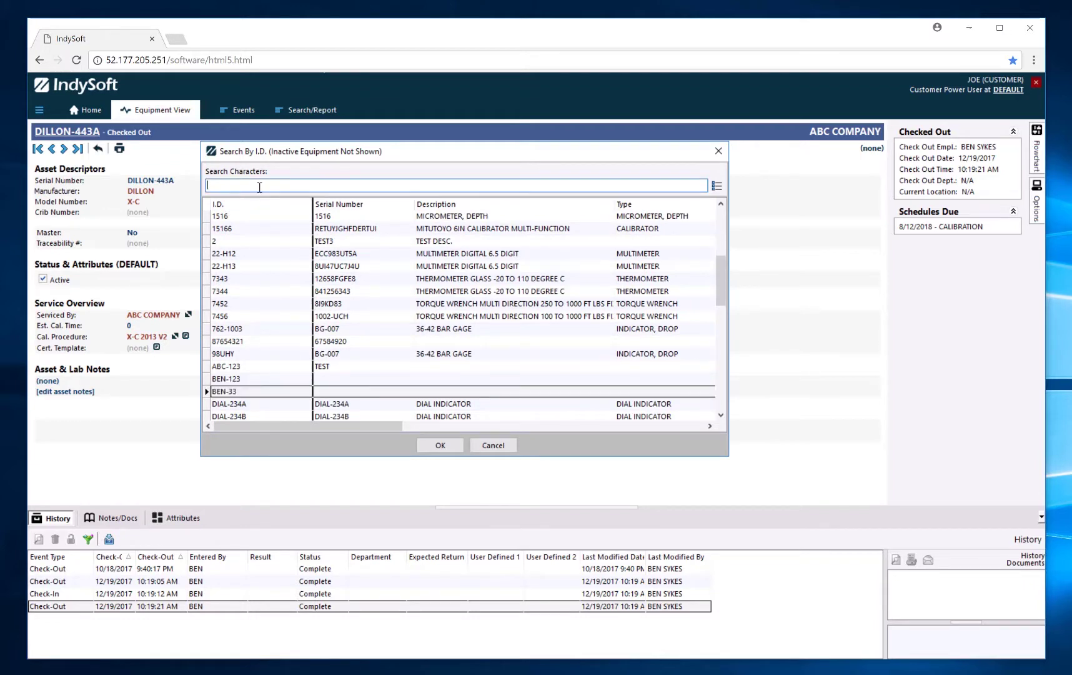
type("DILL")
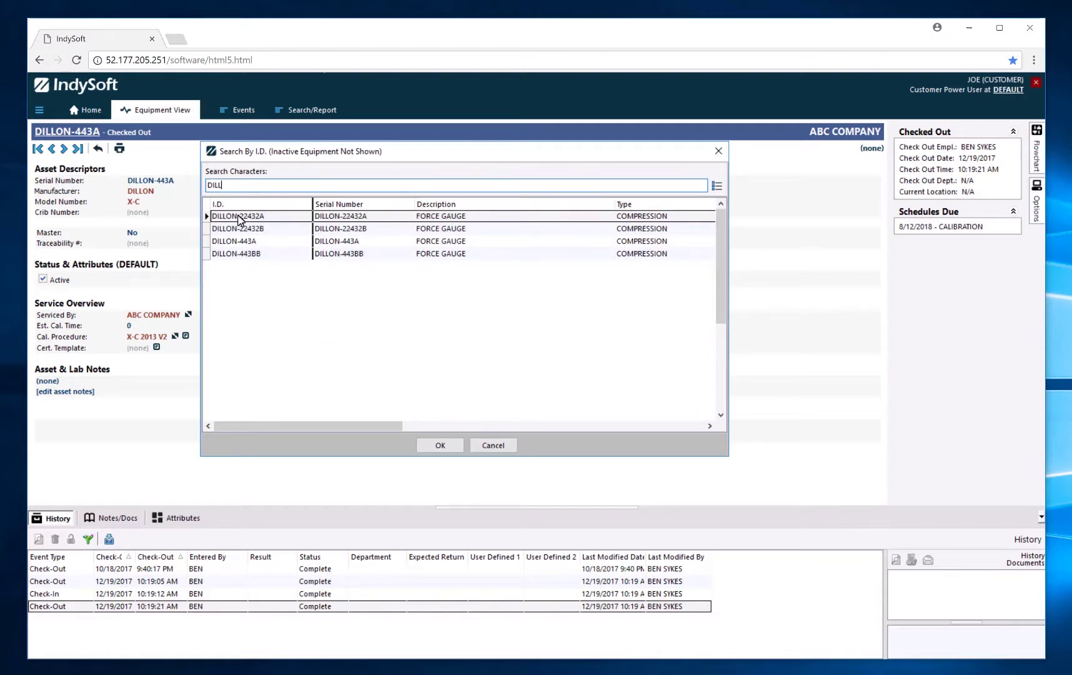
left_click(272, 223)
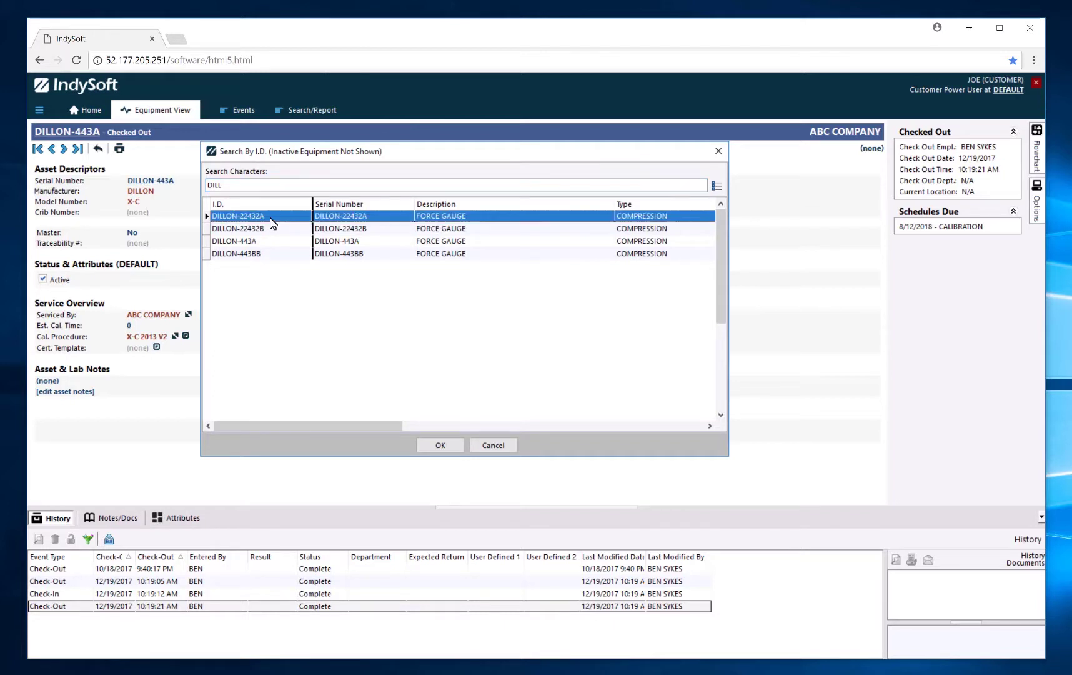
double_click(272, 223)
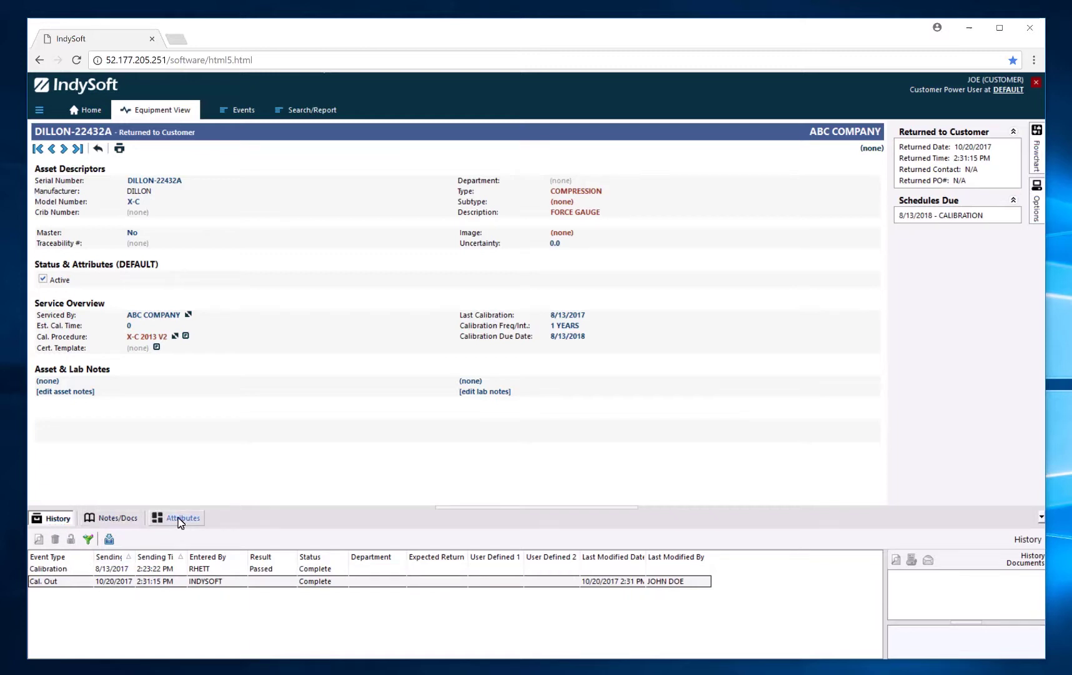
Review DILLON-22432A's Calibration and Cal. Out history events, then its Notes/Docs and Attributes
left_click(60, 570)
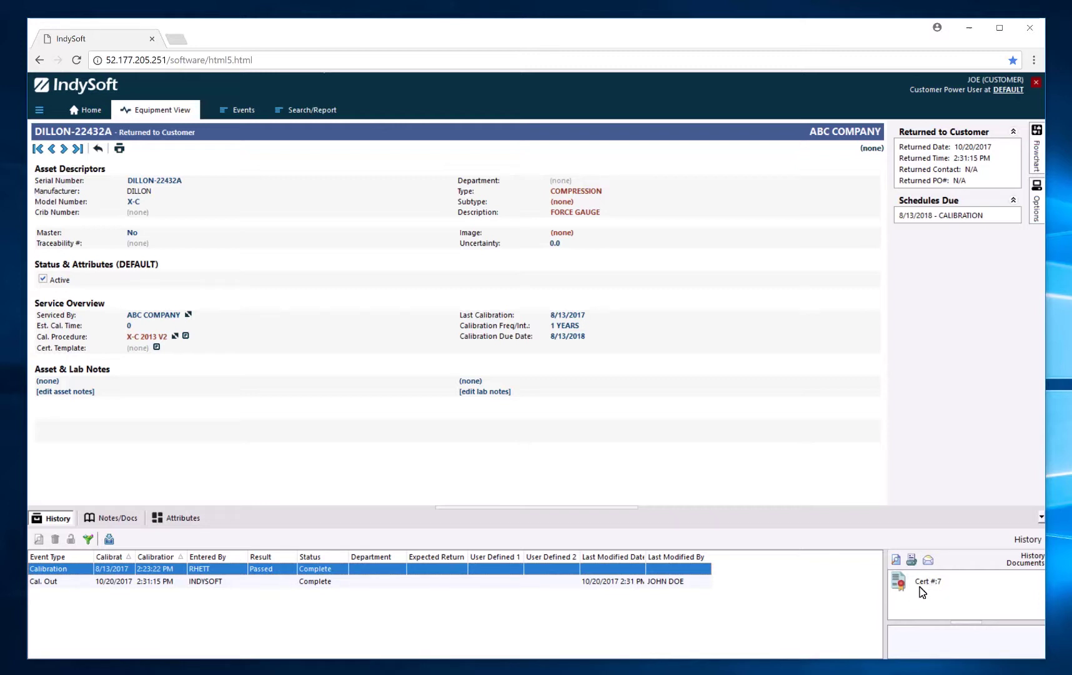
left_click(73, 580)
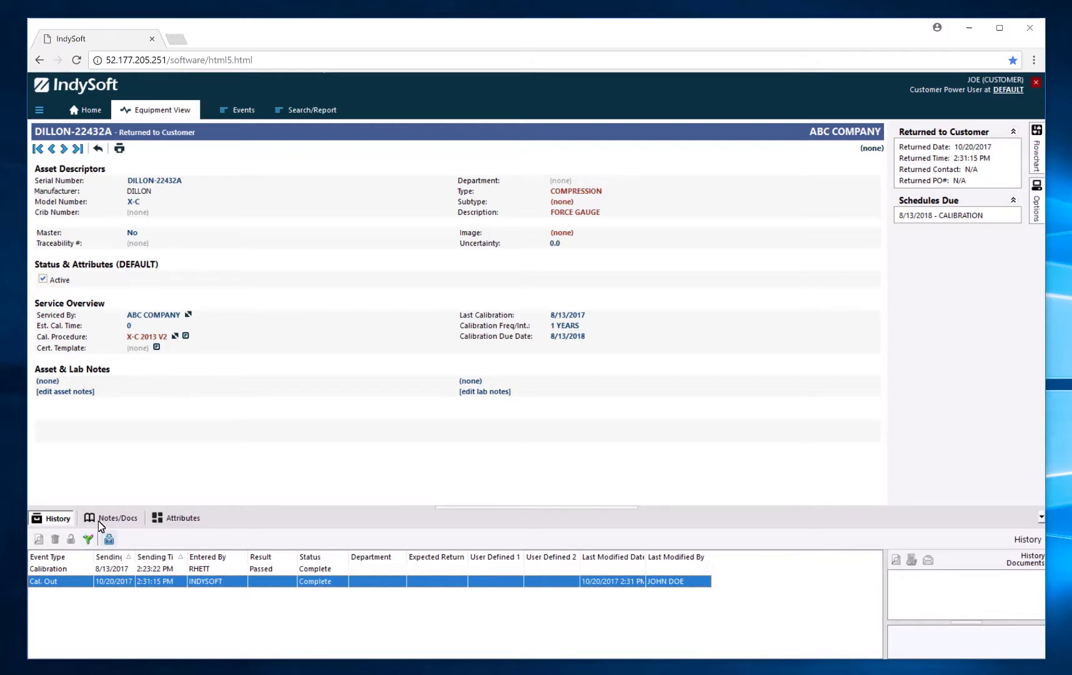
left_click(117, 518)
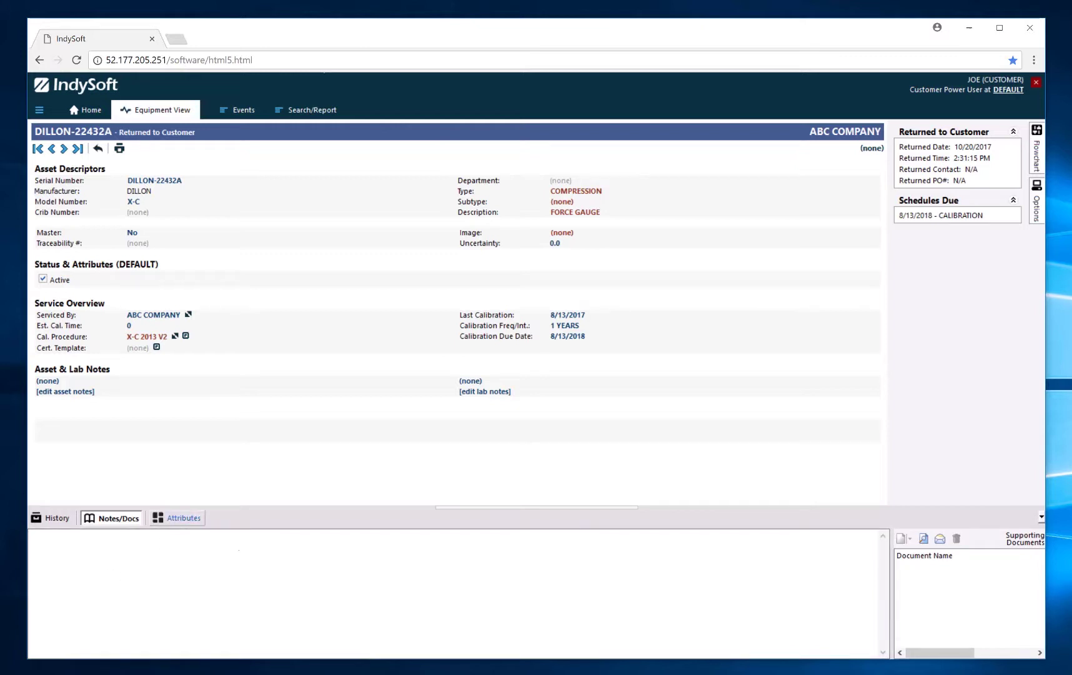
left_click(192, 518)
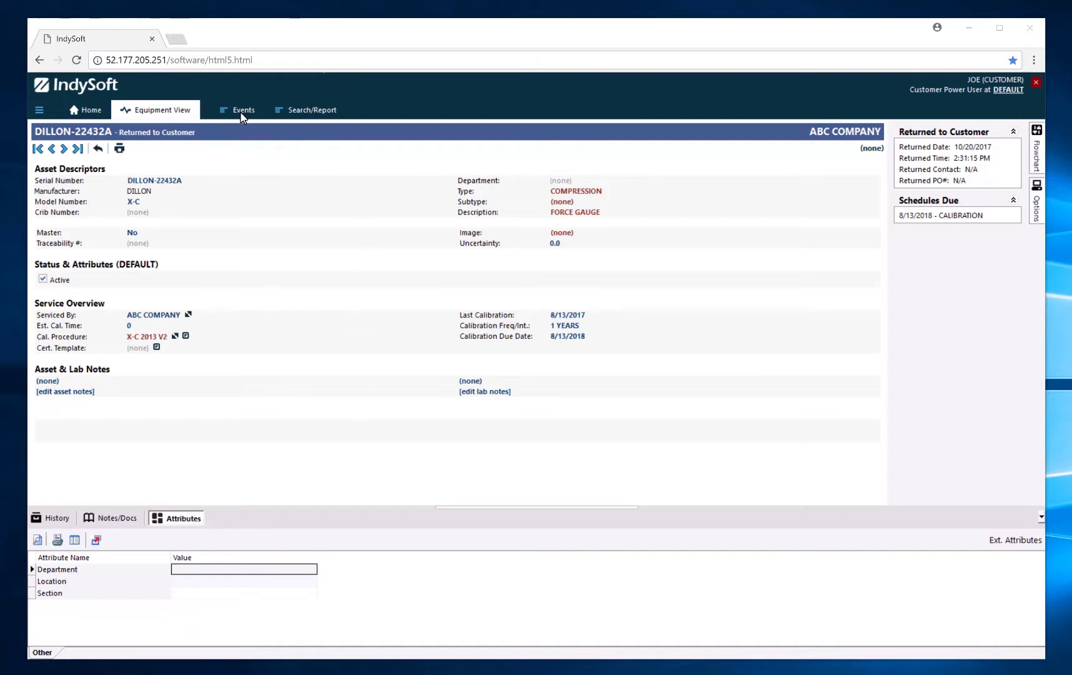
Launch EquipmentFinder from Legacy Search By and drag its window lower and right
left_click(290, 114)
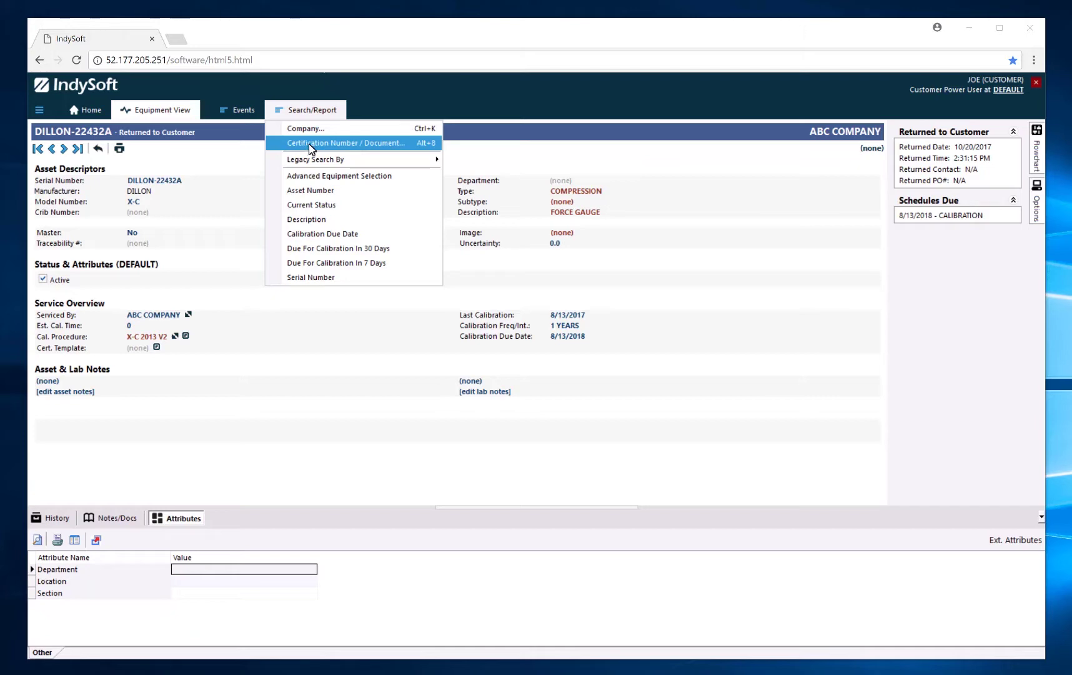
mouse_move(307, 161)
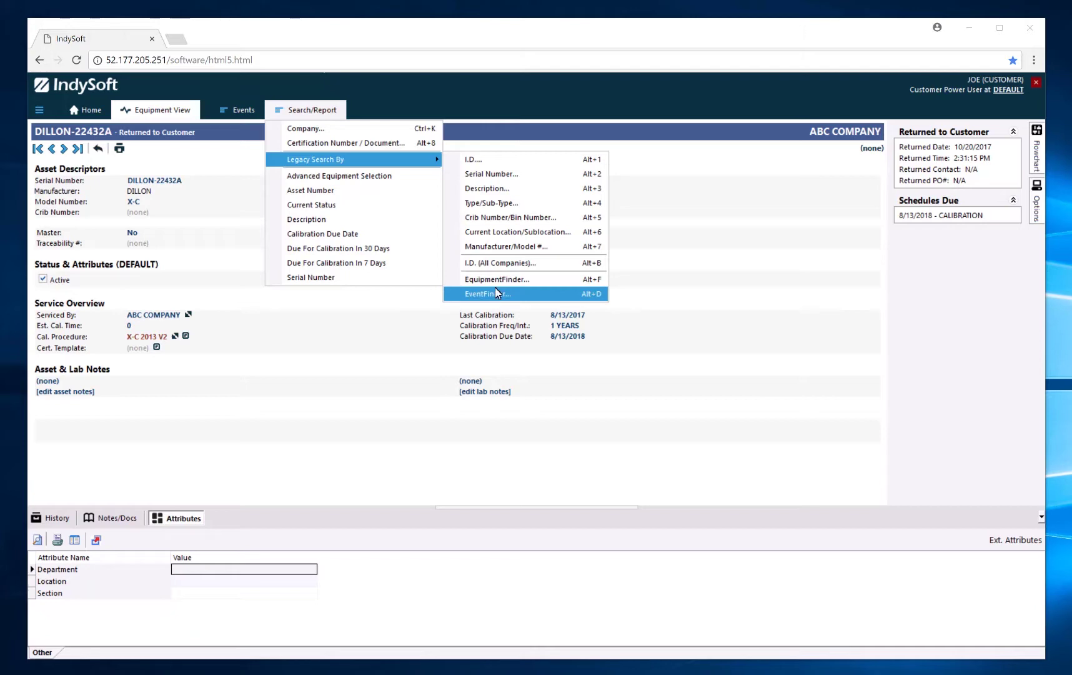
left_click(496, 280)
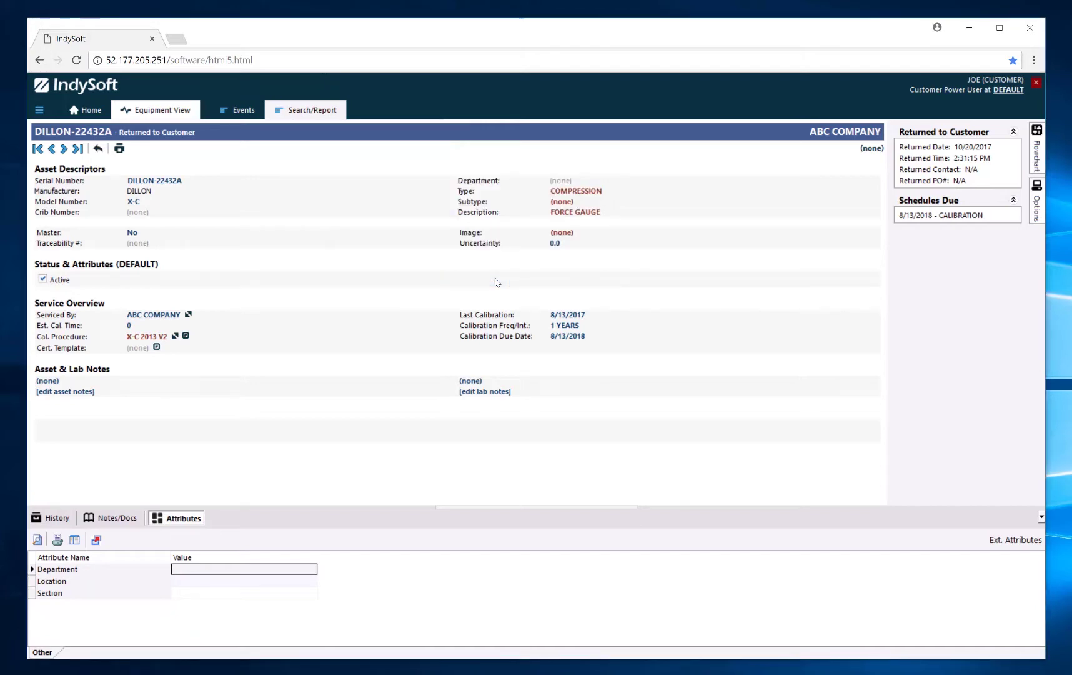
left_click_drag(425, 100, 486, 140)
Search I.D. for 1 on Simple Equipment Selection, then switch the search to Description
left_click(204, 181)
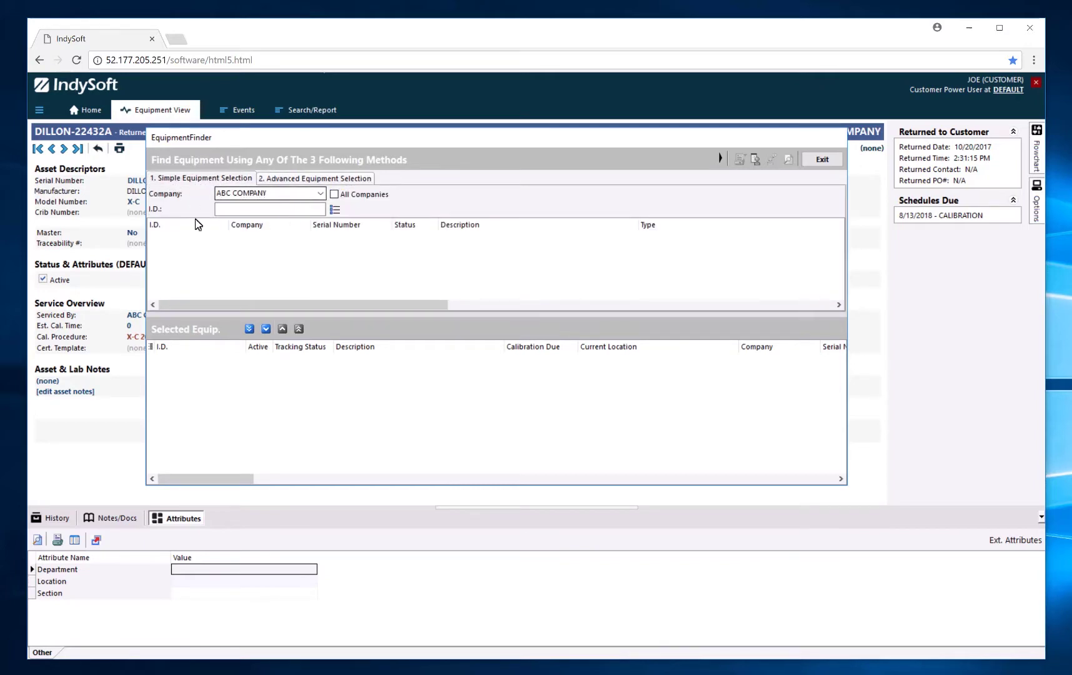
left_click(237, 212)
type("1")
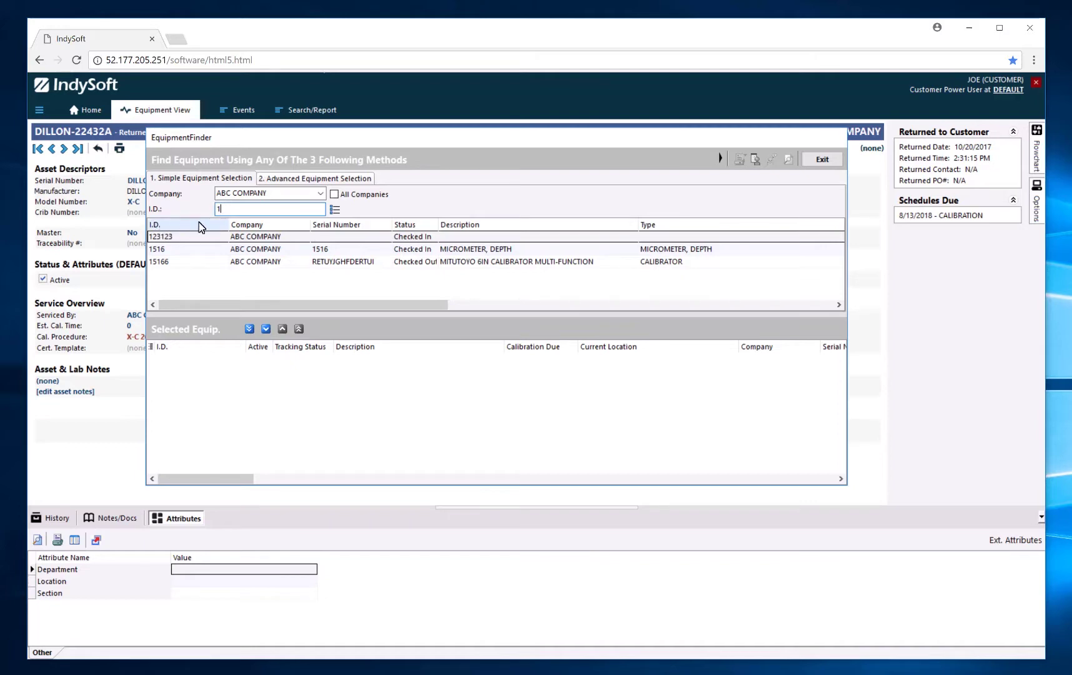
left_click_drag(297, 312, 363, 311)
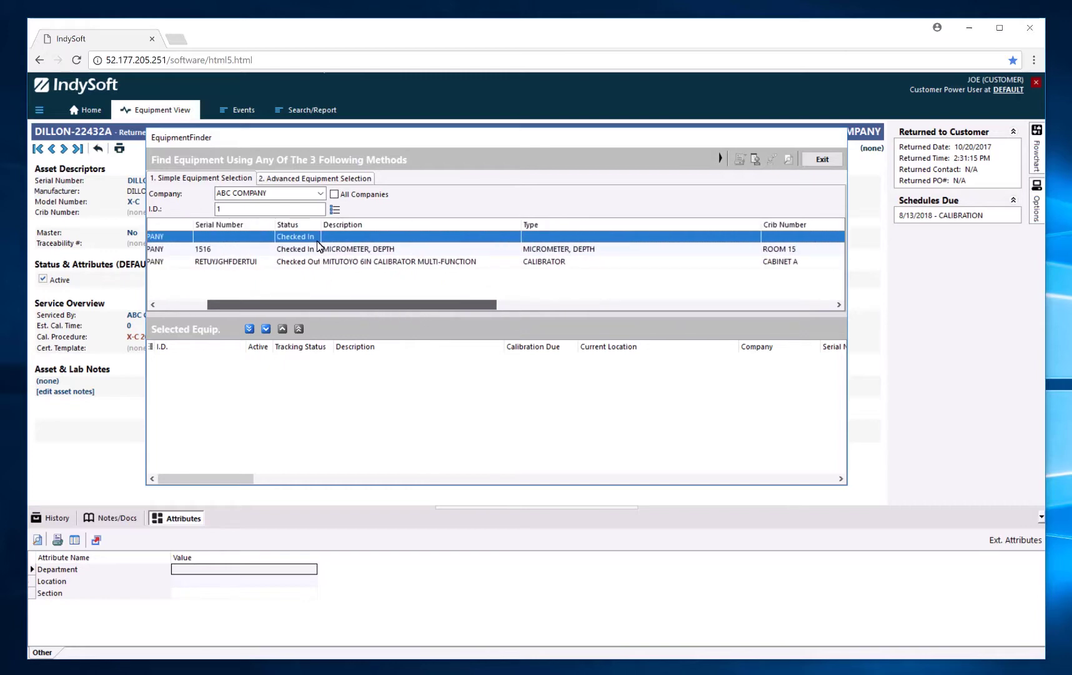
left_click(359, 226)
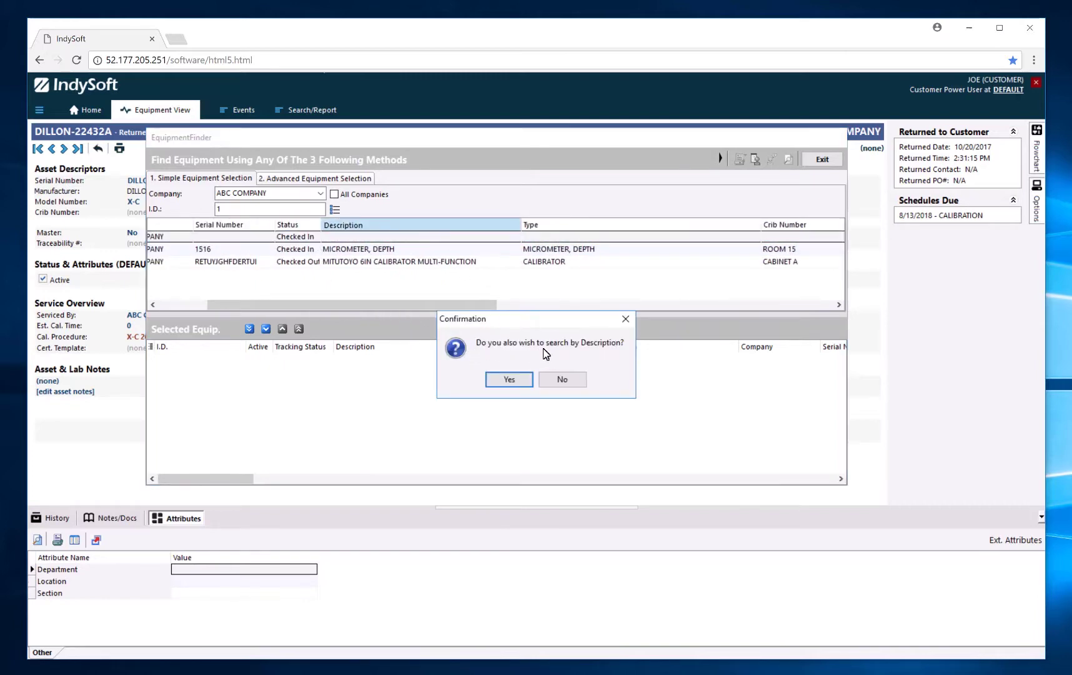
left_click(520, 378)
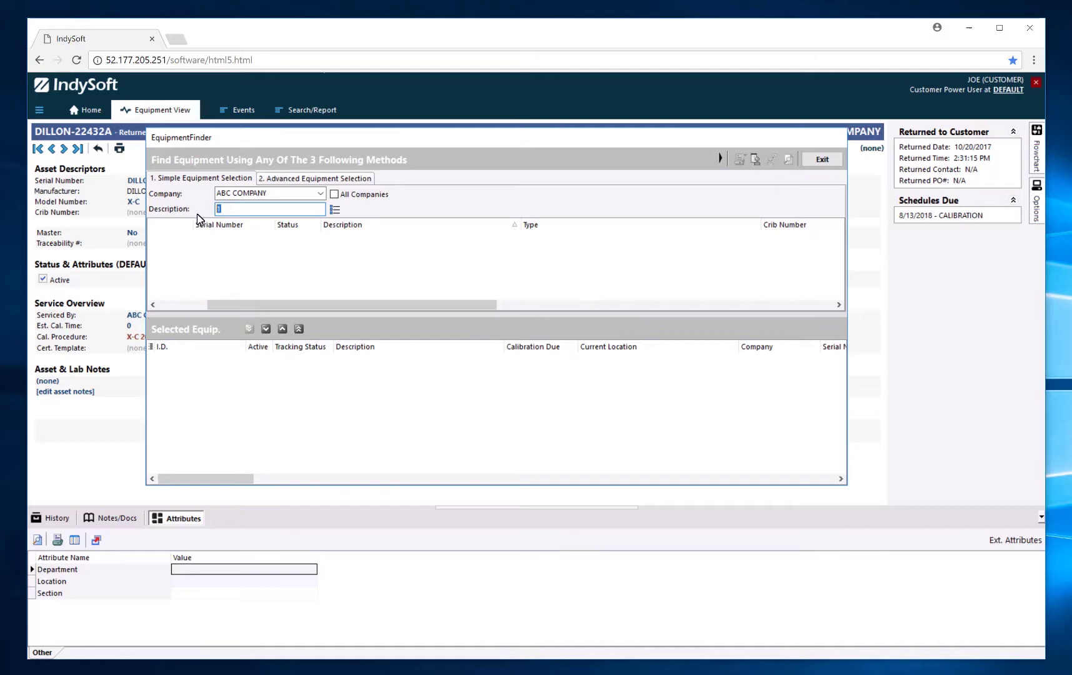
key("BackSpace")
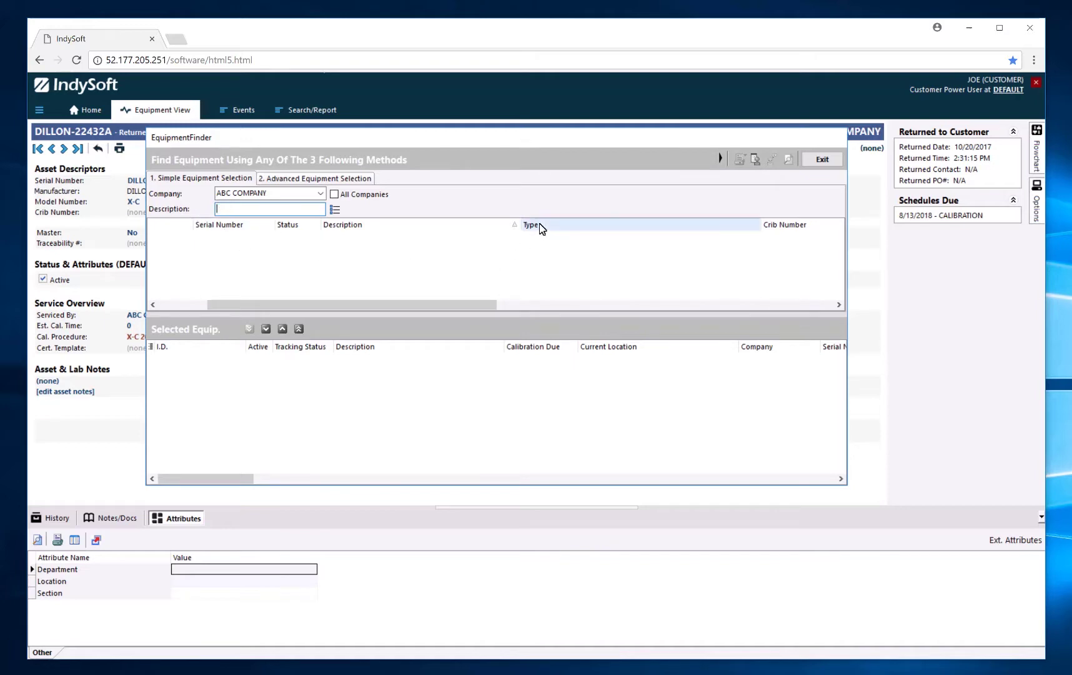
Cycle the search column through Type and Serial Number back to I.D., then search for 1
left_click(540, 224)
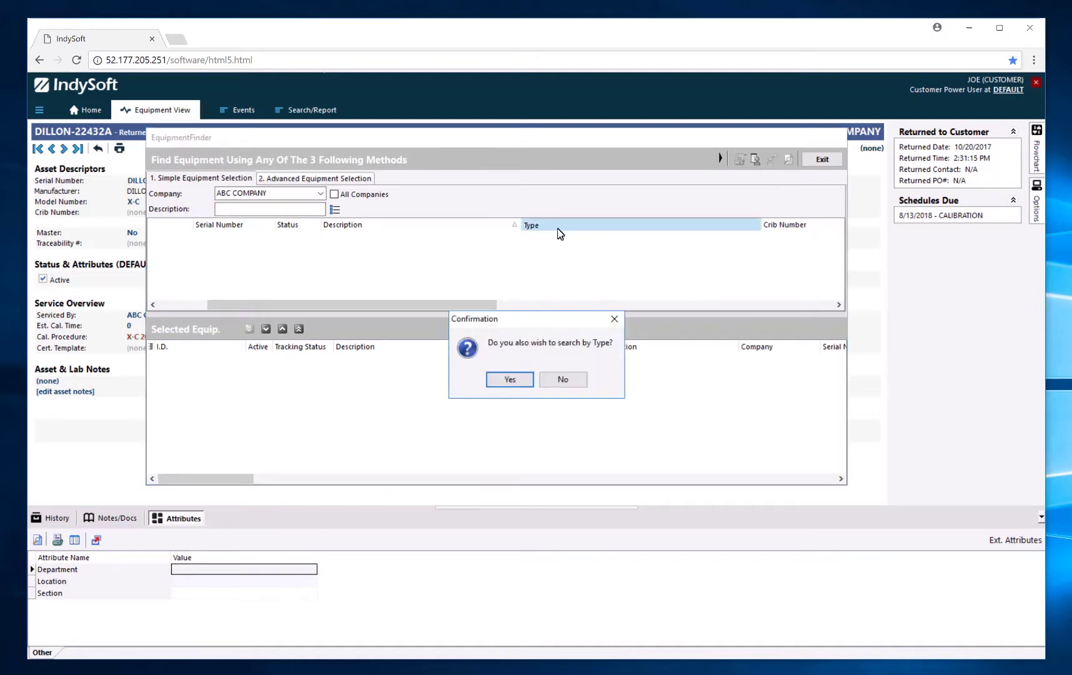
left_click(514, 379)
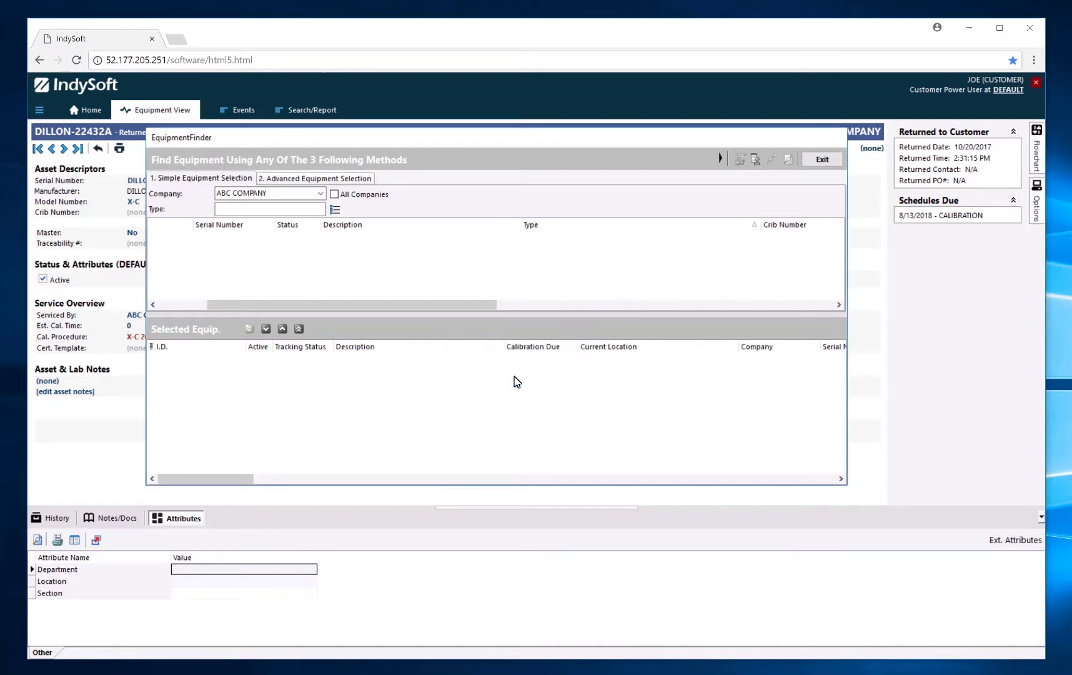
left_click_drag(404, 306, 387, 306)
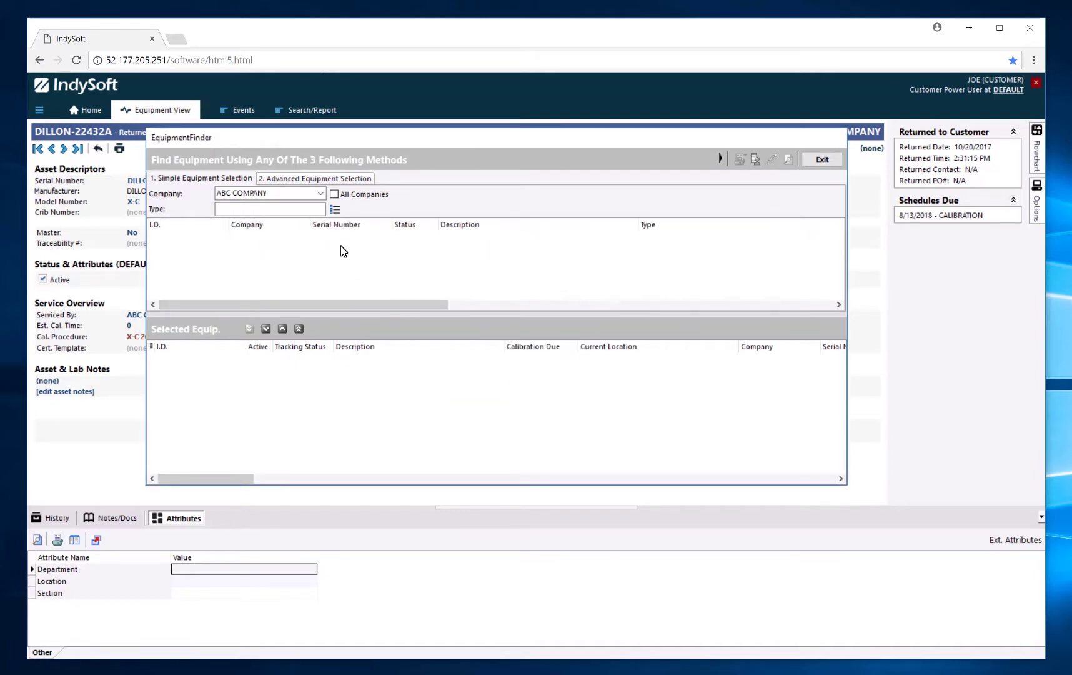
left_click(345, 228)
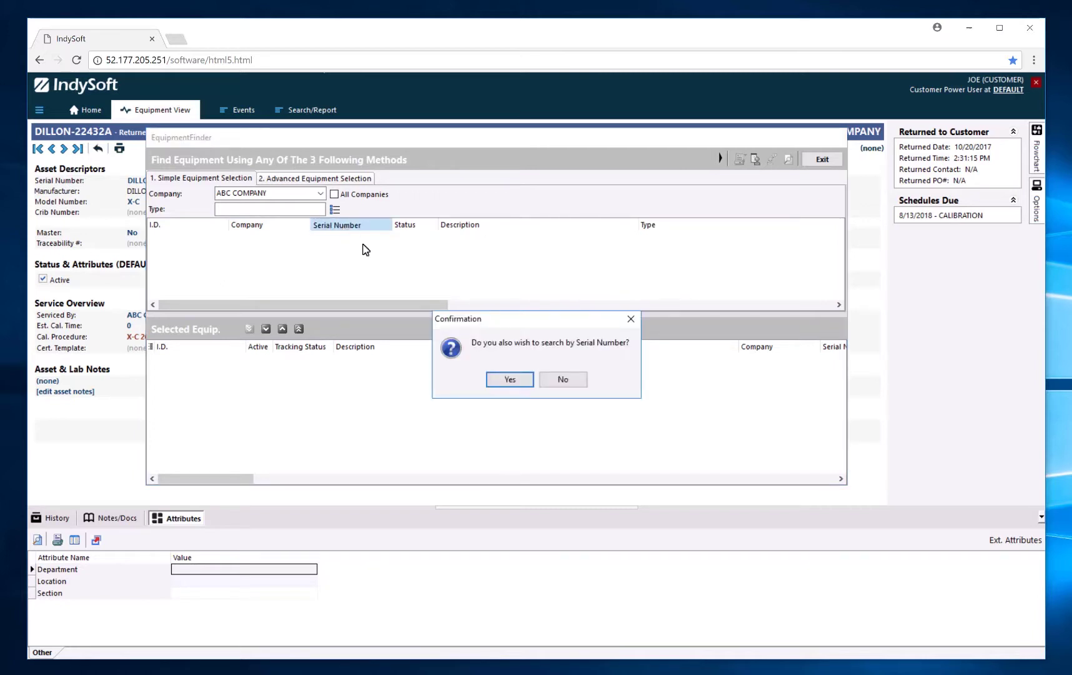
left_click(510, 379)
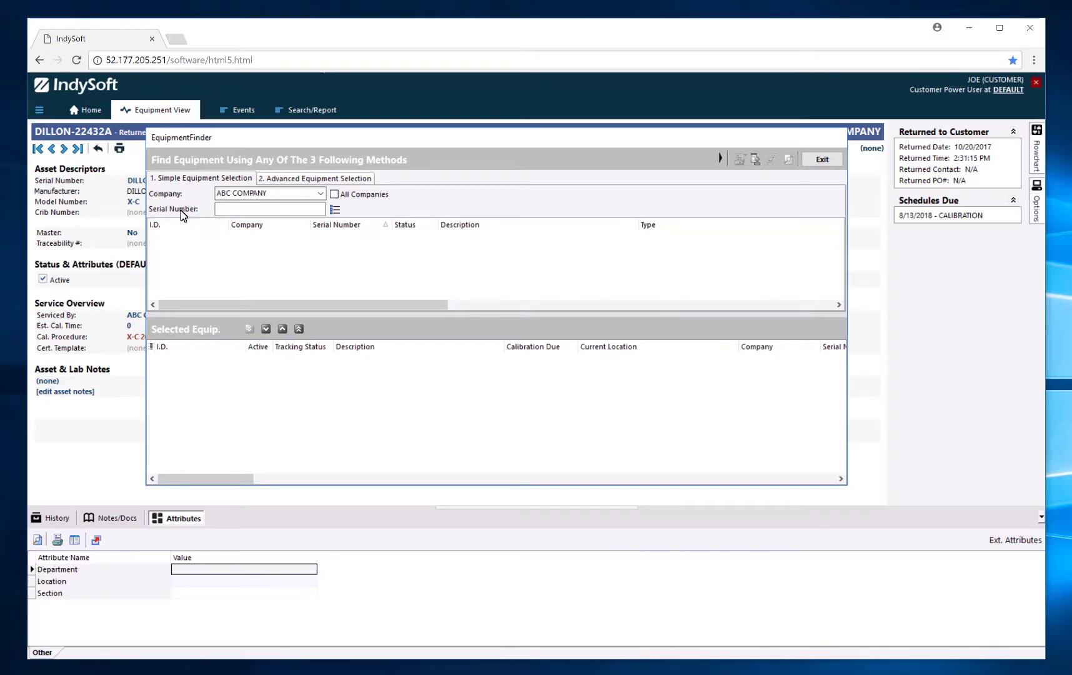
left_click(207, 227)
left_click(507, 382)
left_click(272, 210)
type("1")
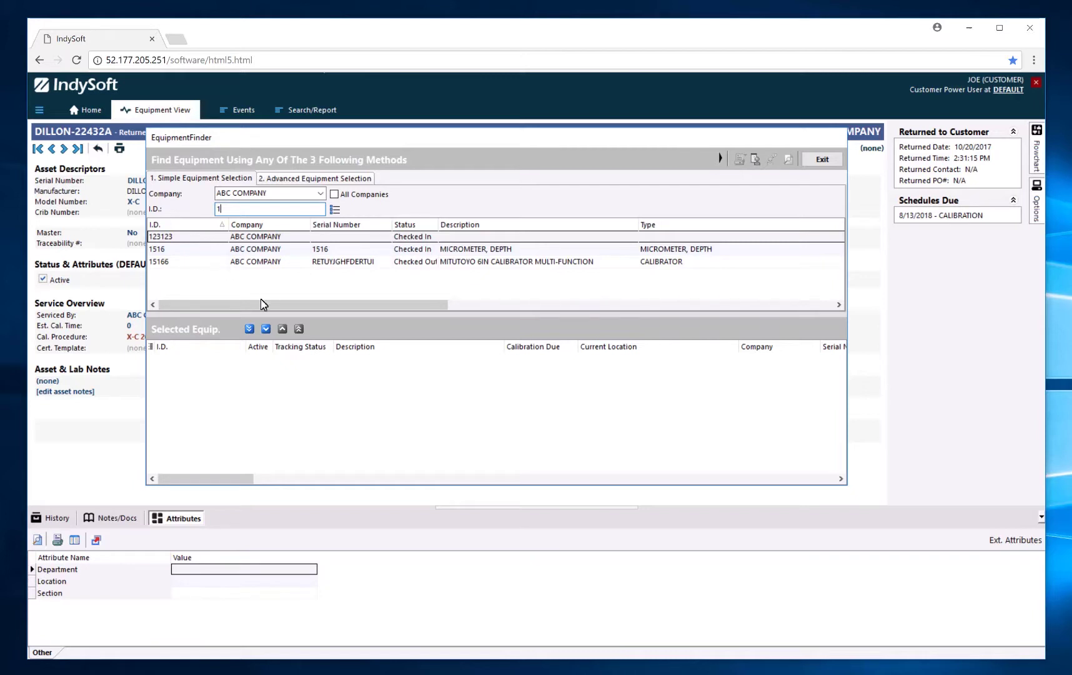
Add all three matches (123123, 1516, 15166) to Selected Equip., confirming Yes
left_click(249, 329)
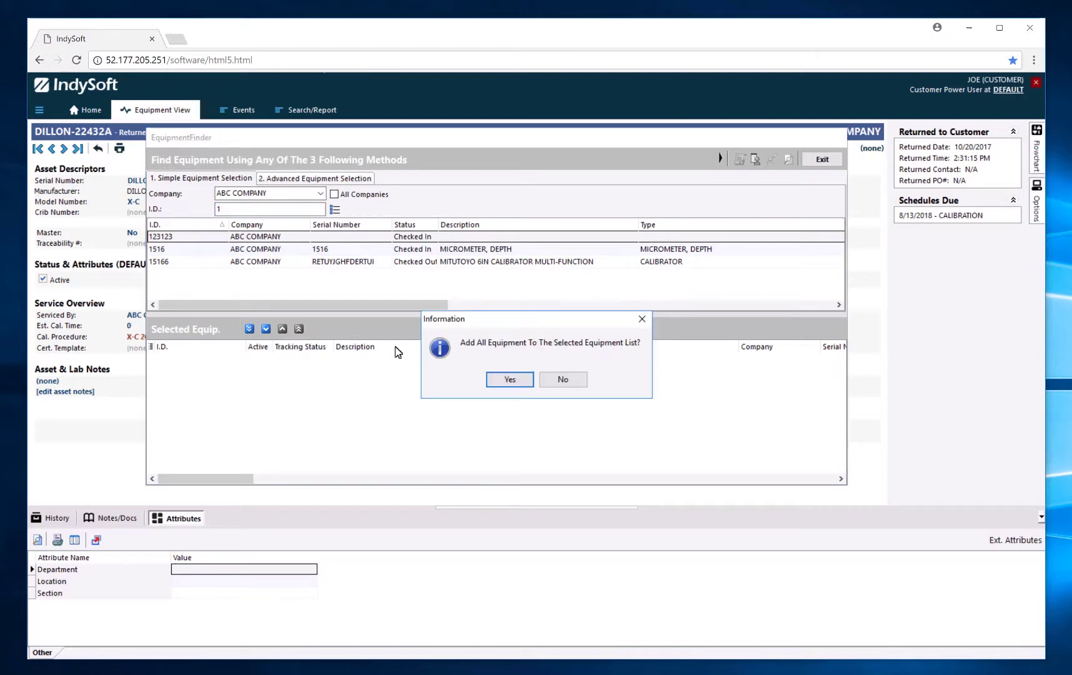
left_click(493, 377)
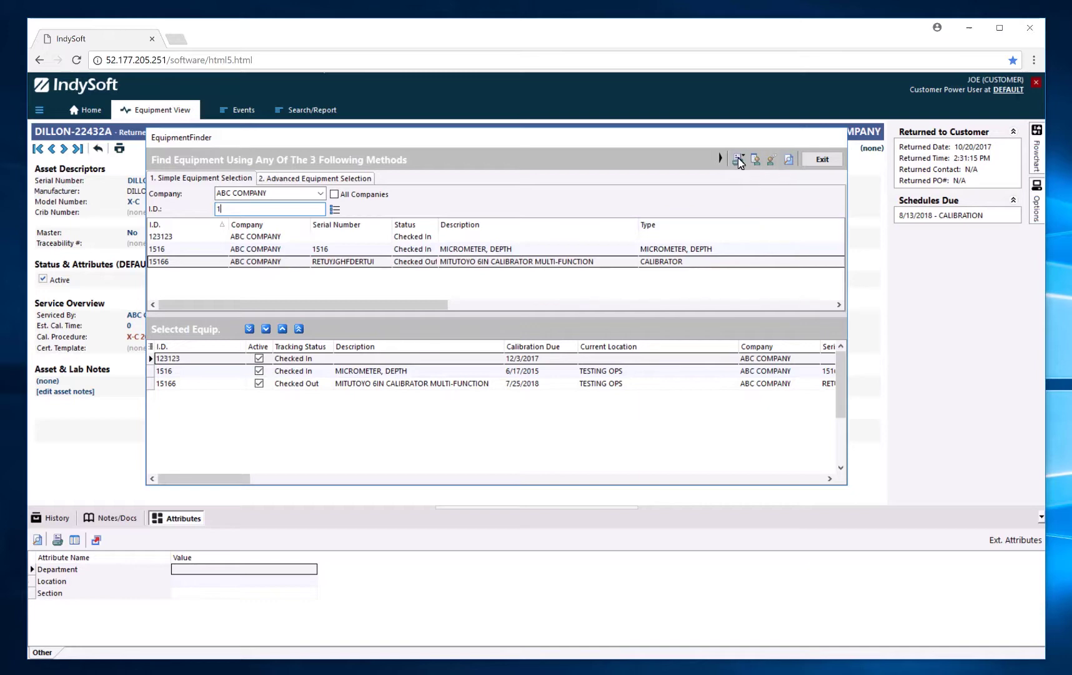
Print CALIBRATION certificates for all selected equipment for events from 3/27/2017 to 1/31/2018
left_click(742, 161)
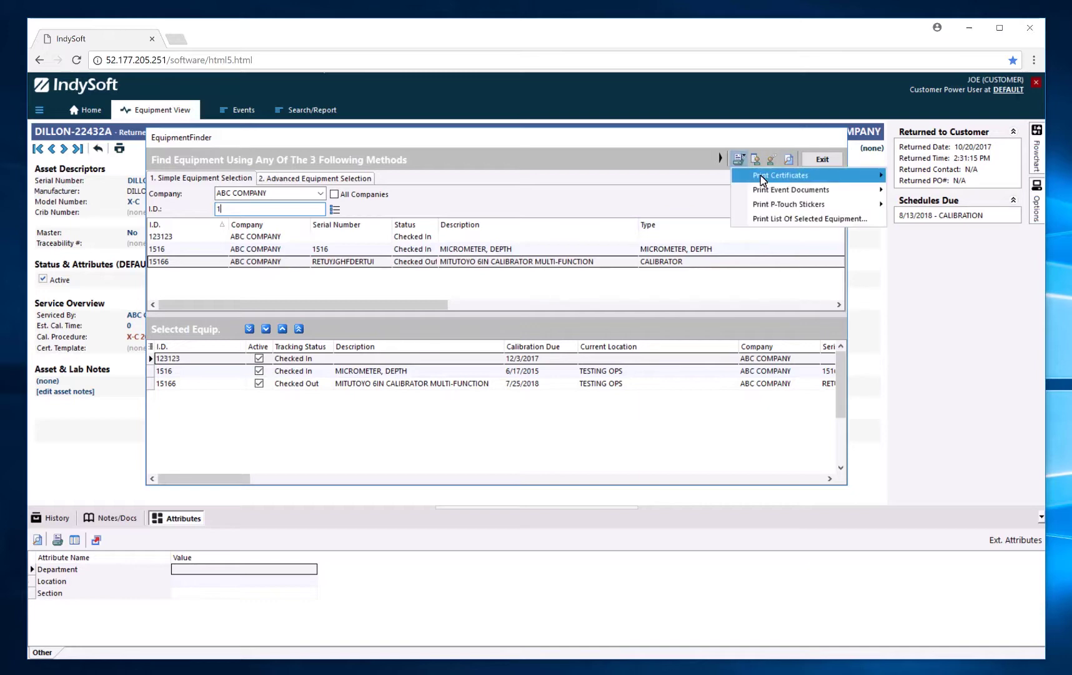
mouse_move(784, 179)
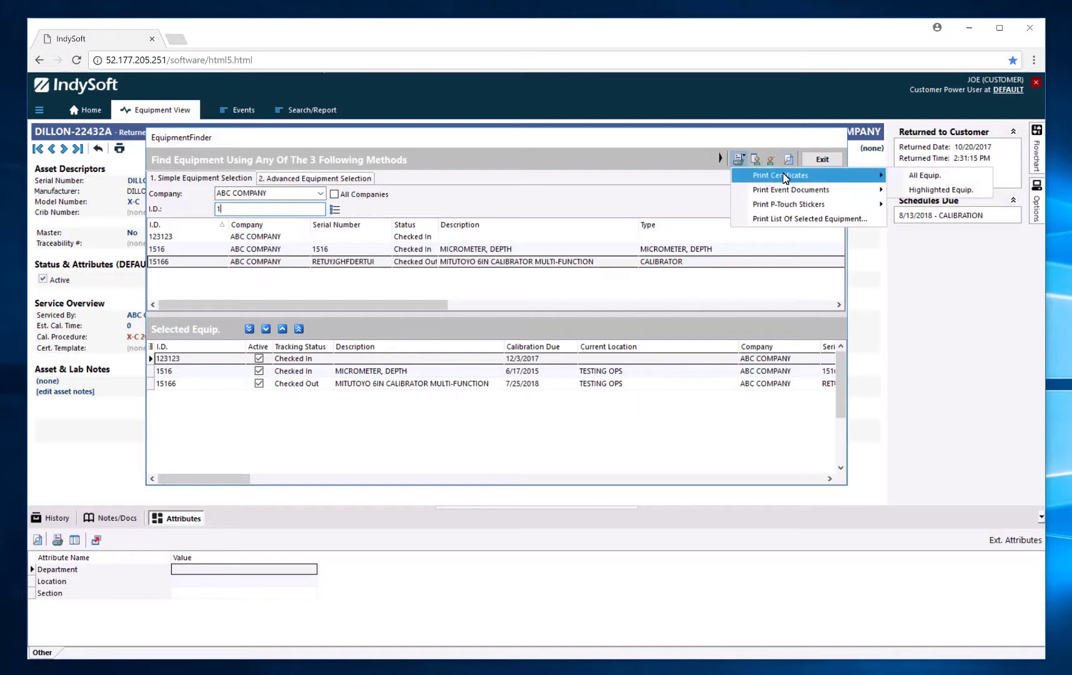
left_click(934, 173)
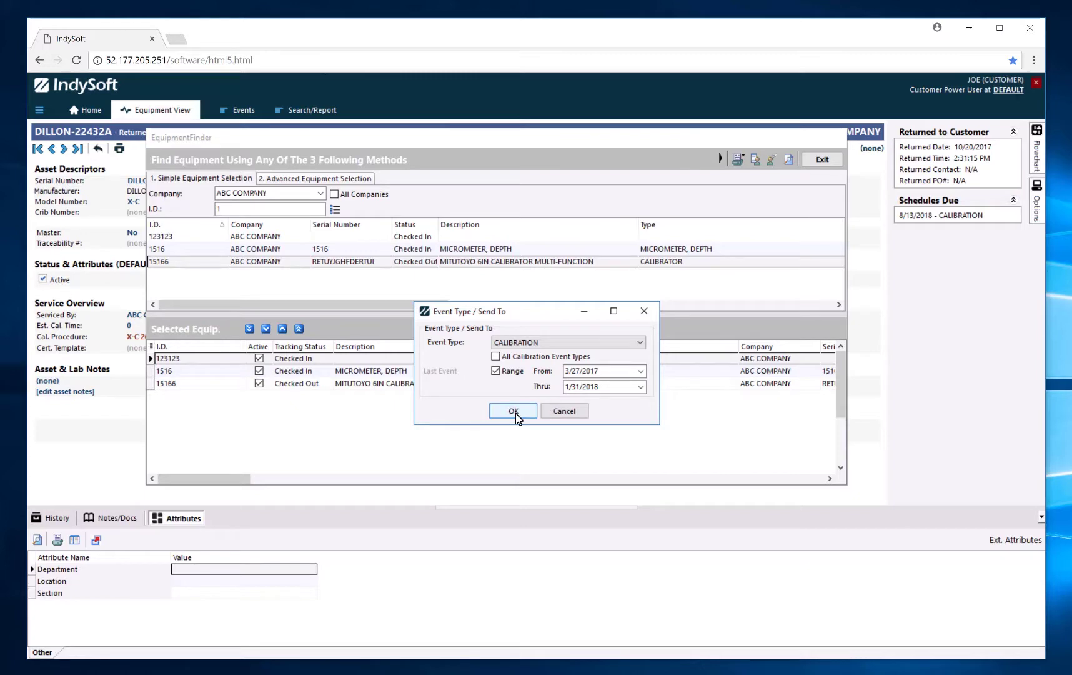
left_click(565, 412)
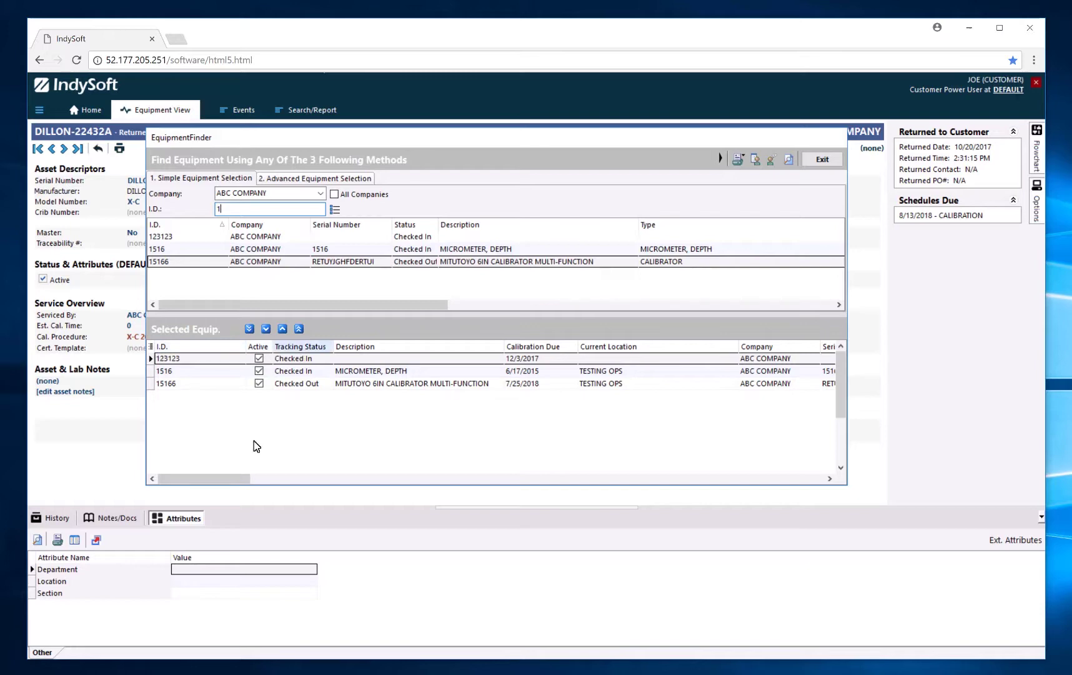
Sort the Selected Equip. grid's hidden column fields alphabetically using Alphabetize Non-Visible Fields
left_click_drag(227, 478, 281, 480)
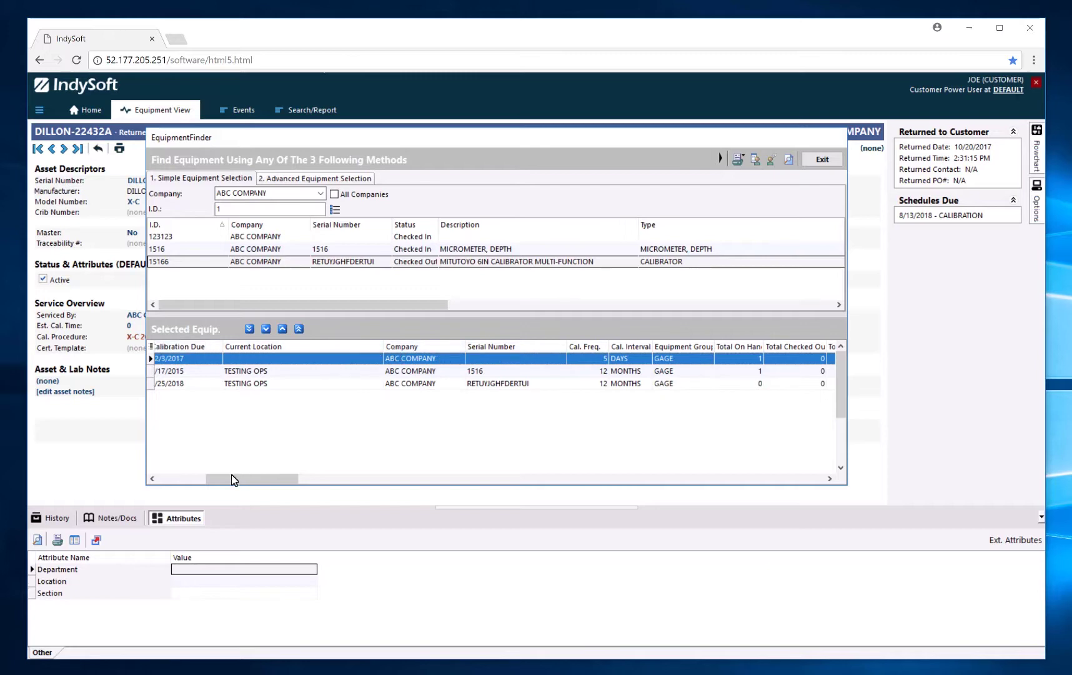
left_click(190, 481)
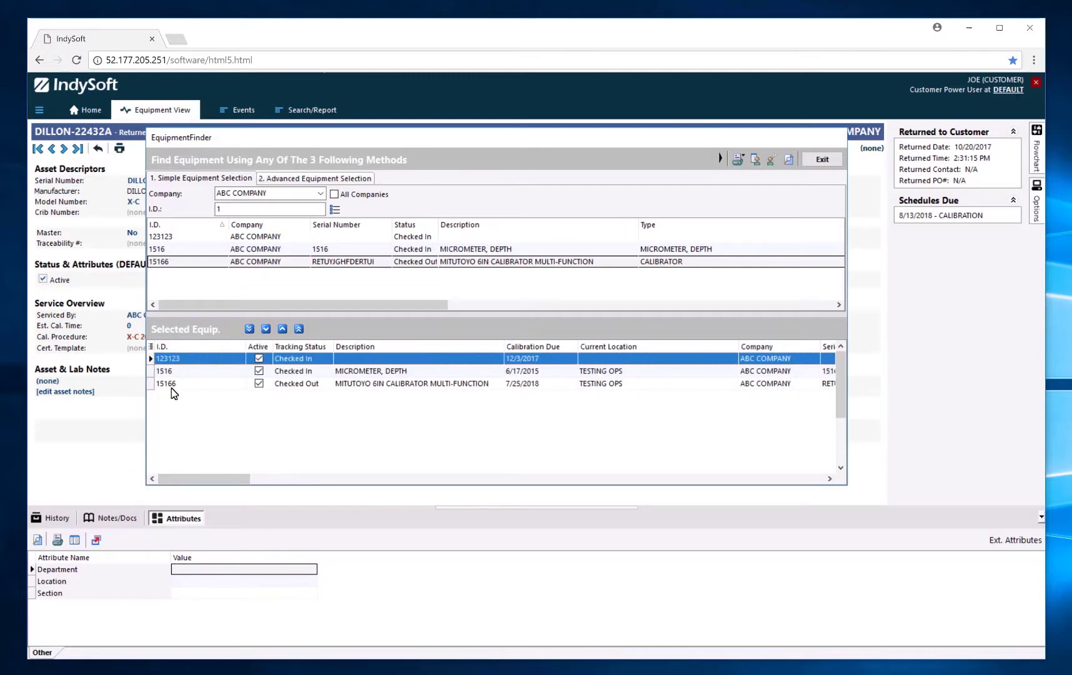
left_click(150, 348)
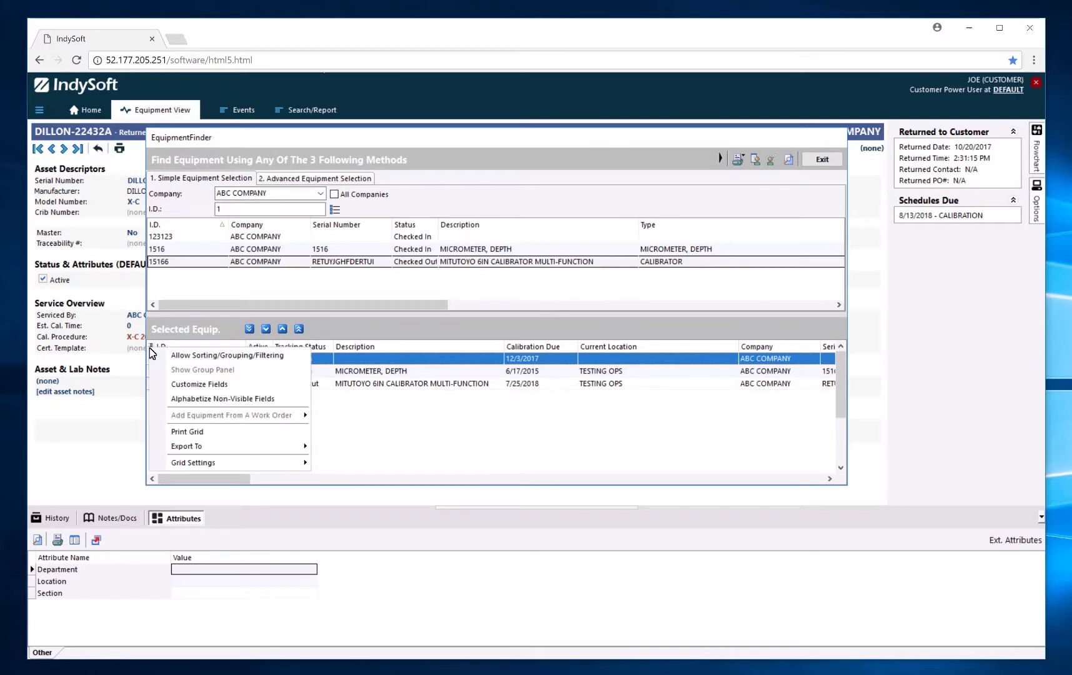
left_click(195, 399)
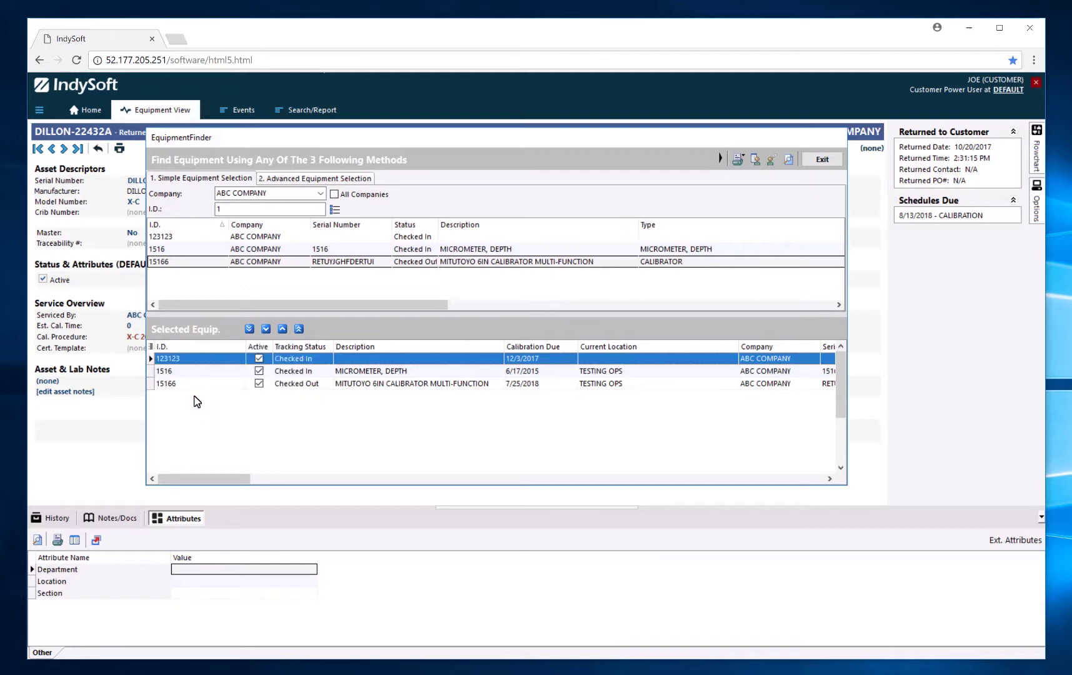
Add the Department, Owner, Manufacturer and Master columns to the Selected Equip. grid
left_click(151, 347)
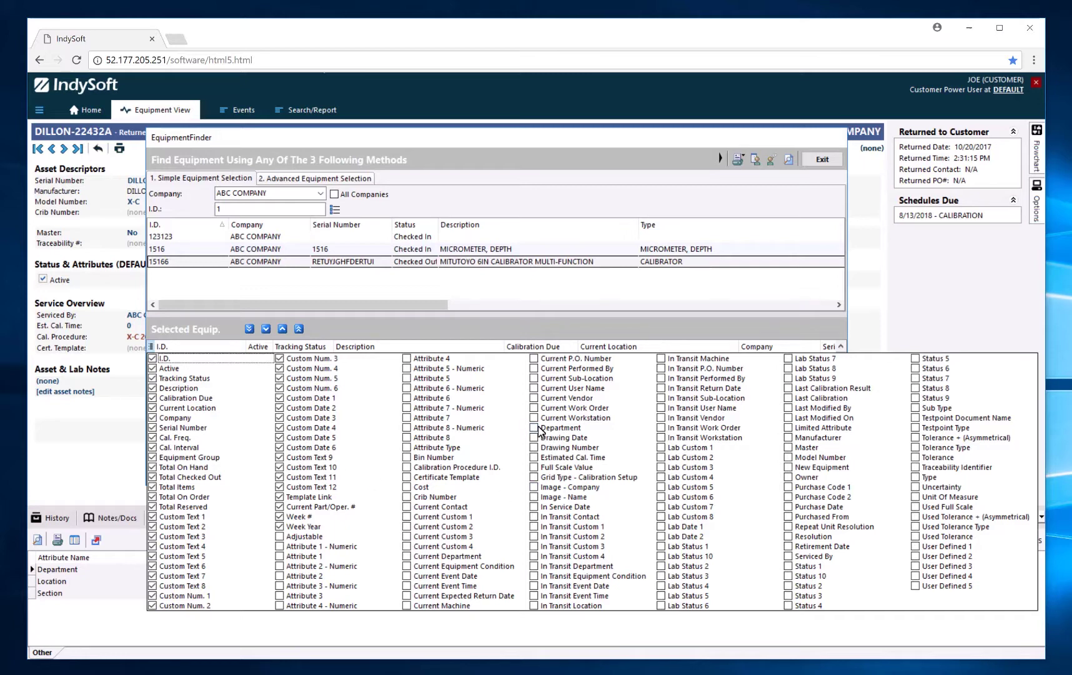
left_click(535, 429)
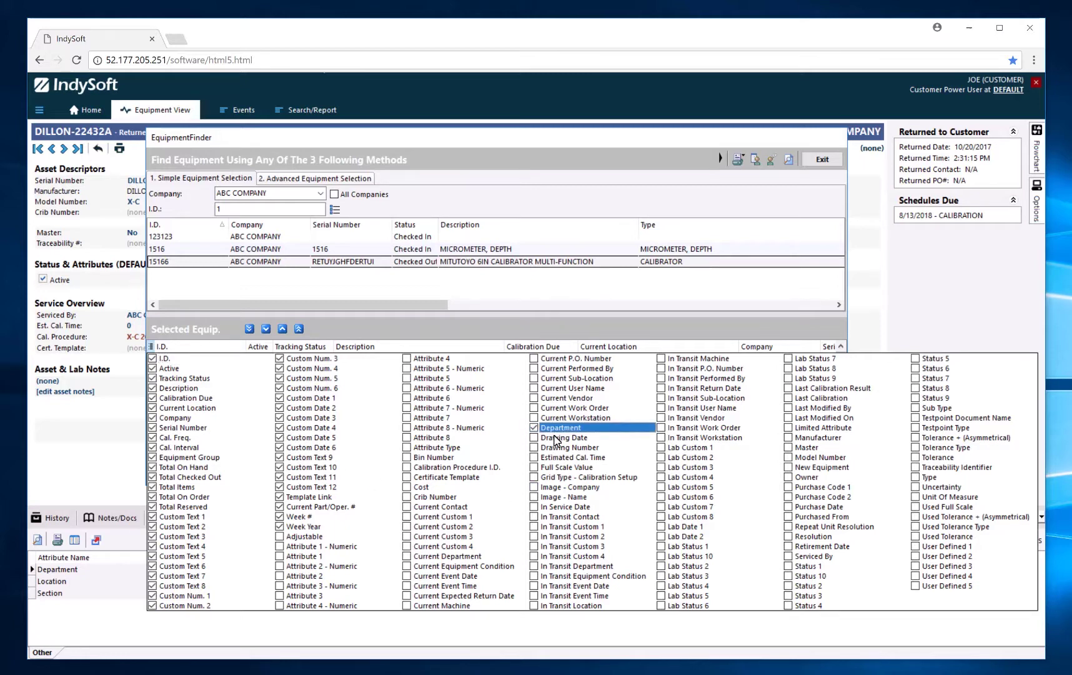
left_click(789, 478)
left_click(789, 447)
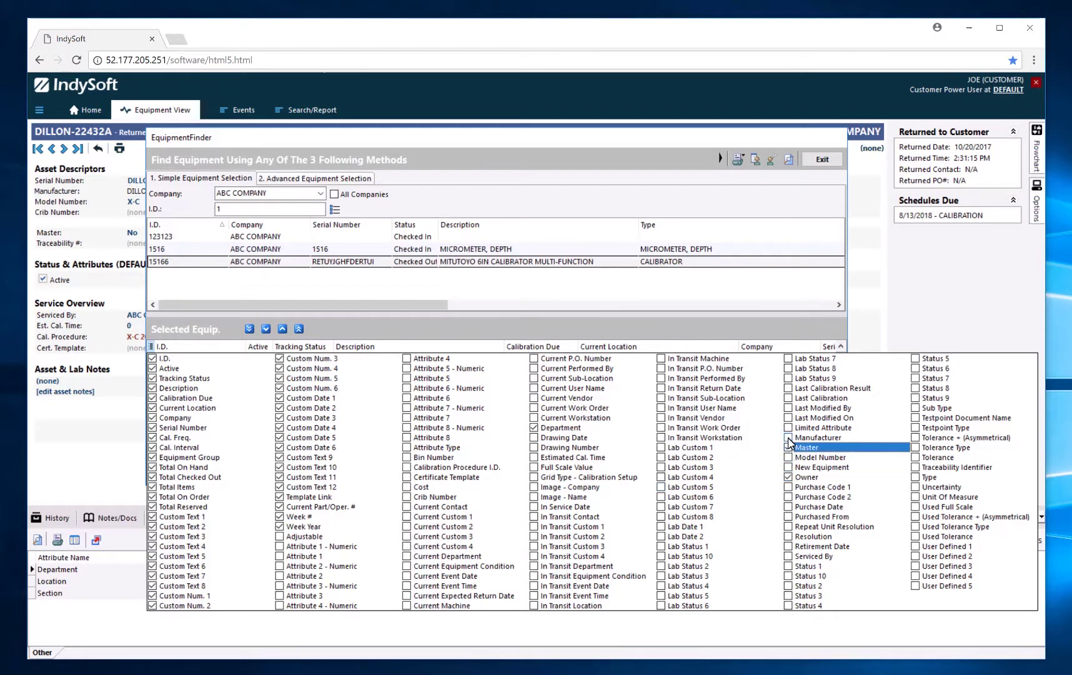
left_click(788, 438)
left_click(788, 447)
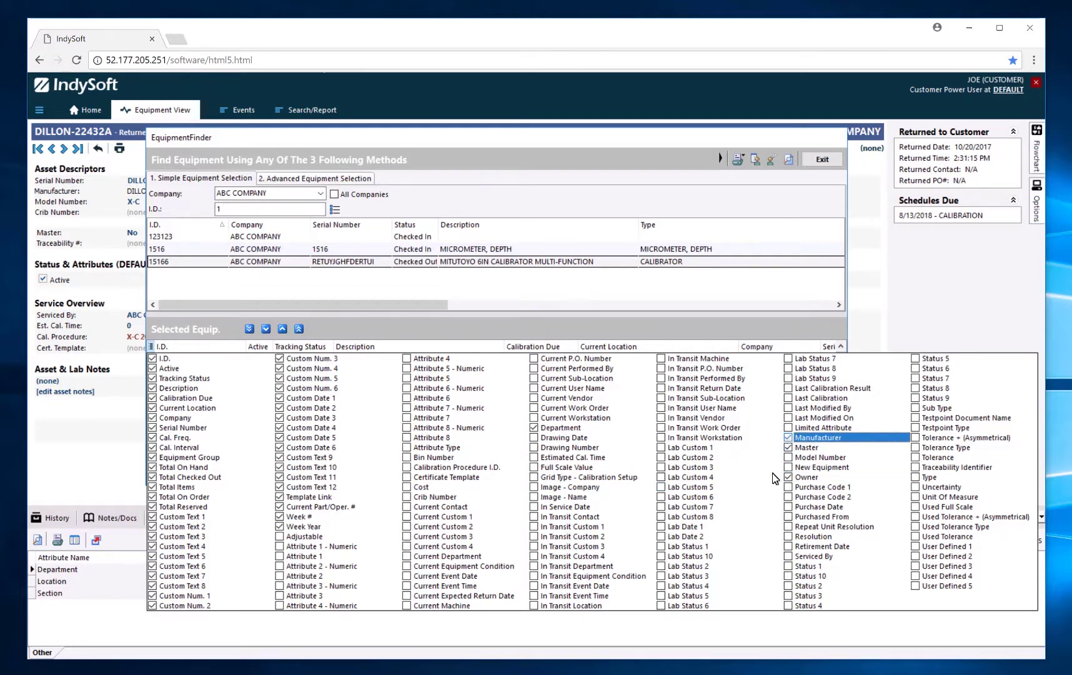
left_click(788, 476)
Hide the Custom Text 1–8 and Custom Num. 1–2 columns and apply the column changes
left_click(152, 516)
left_click(152, 526)
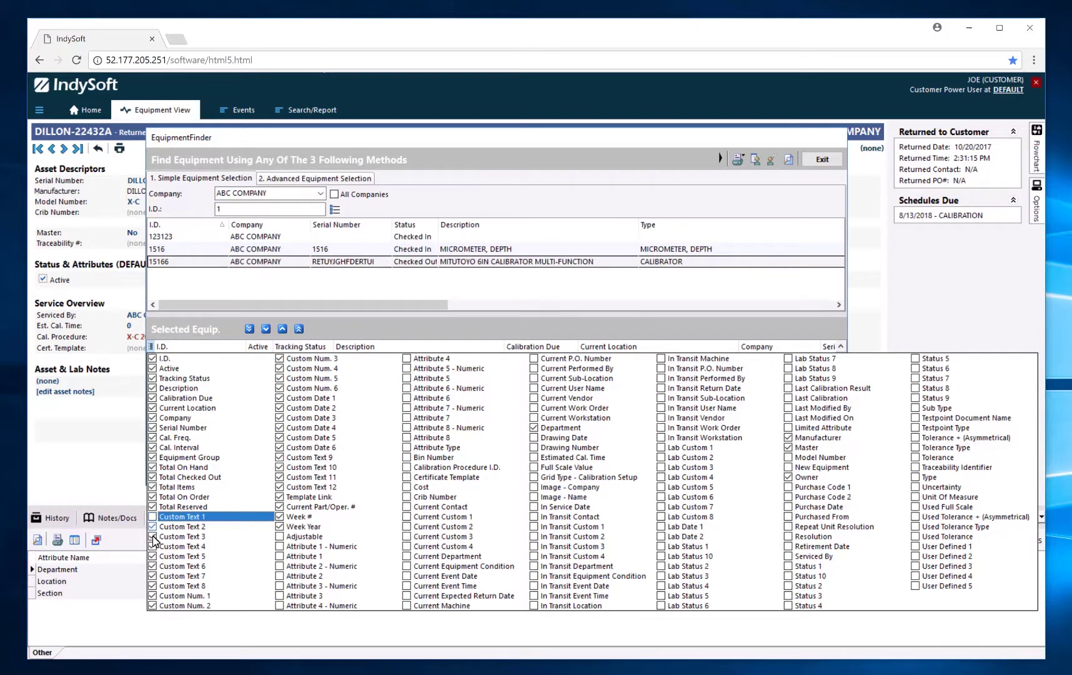
left_click(152, 536)
left_click(153, 556)
left_click(152, 566)
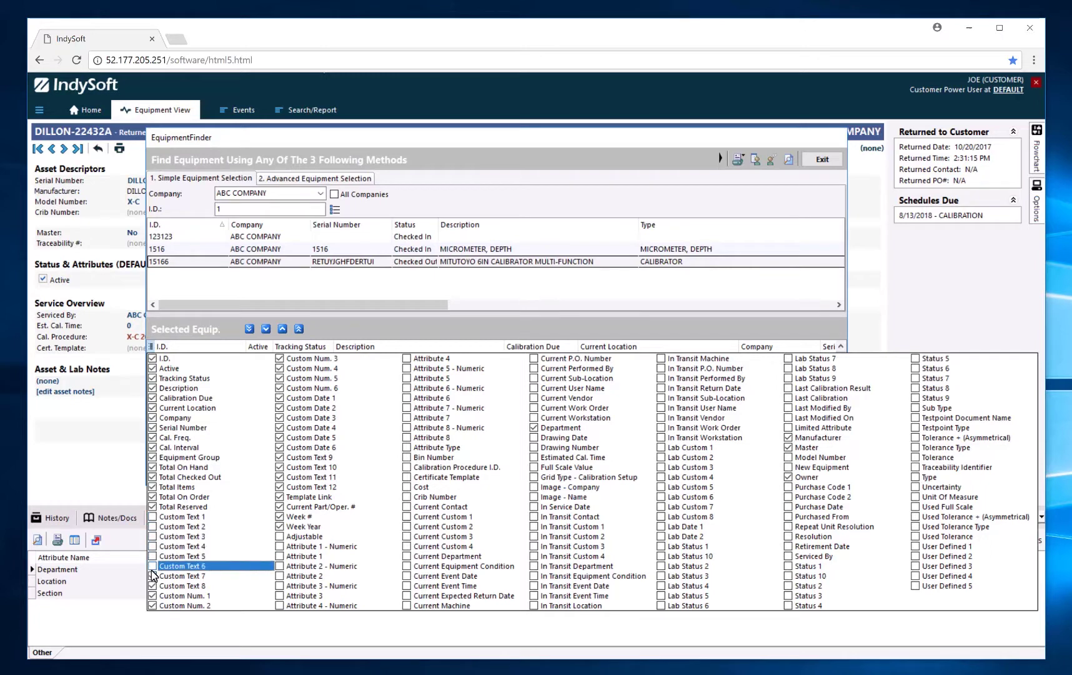
left_click(152, 576)
left_click(153, 586)
left_click(153, 596)
left_click(153, 605)
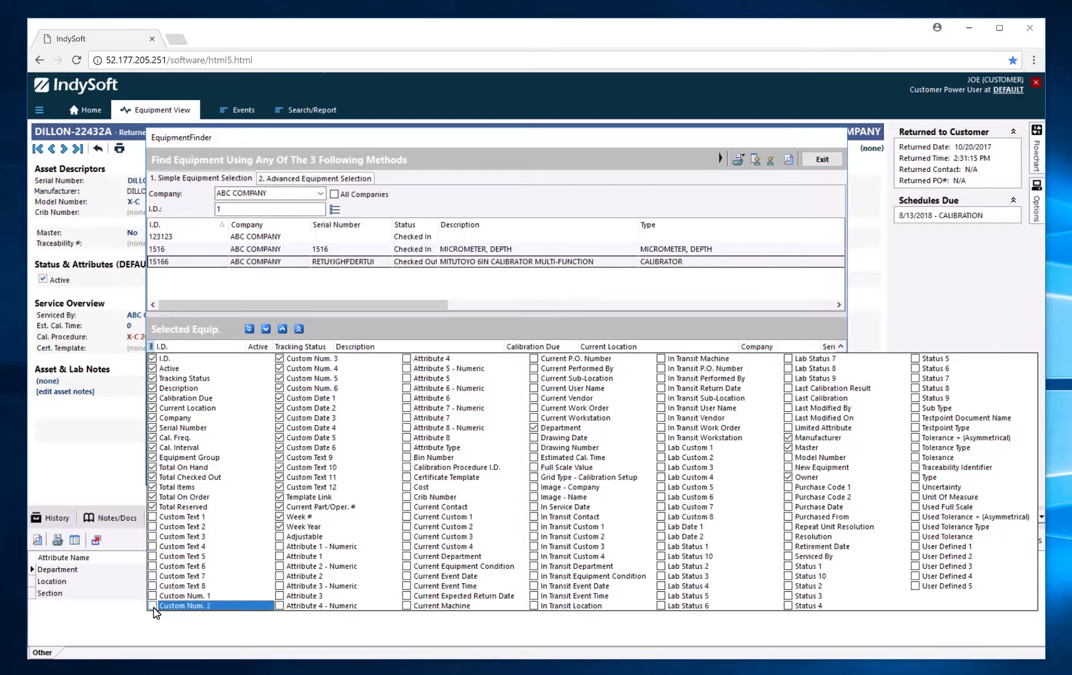
left_click(537, 287)
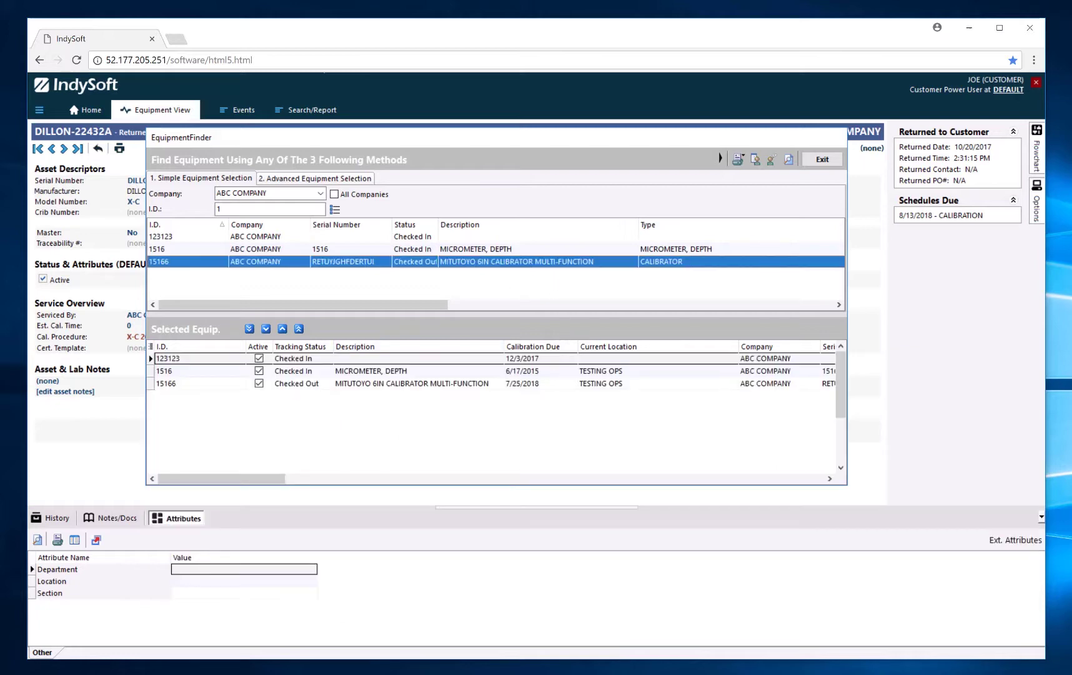
Move the Department column left, just before Current Part/Oper. #, then return to the grid's start
left_click_drag(232, 479, 342, 479)
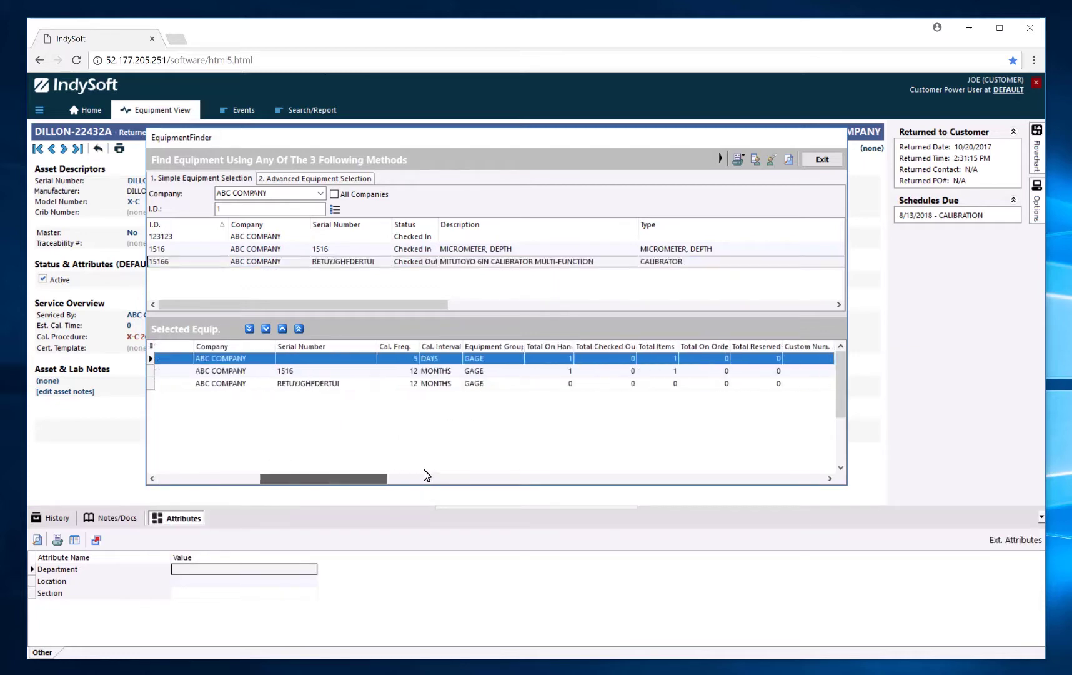
left_click_drag(424, 476, 830, 473)
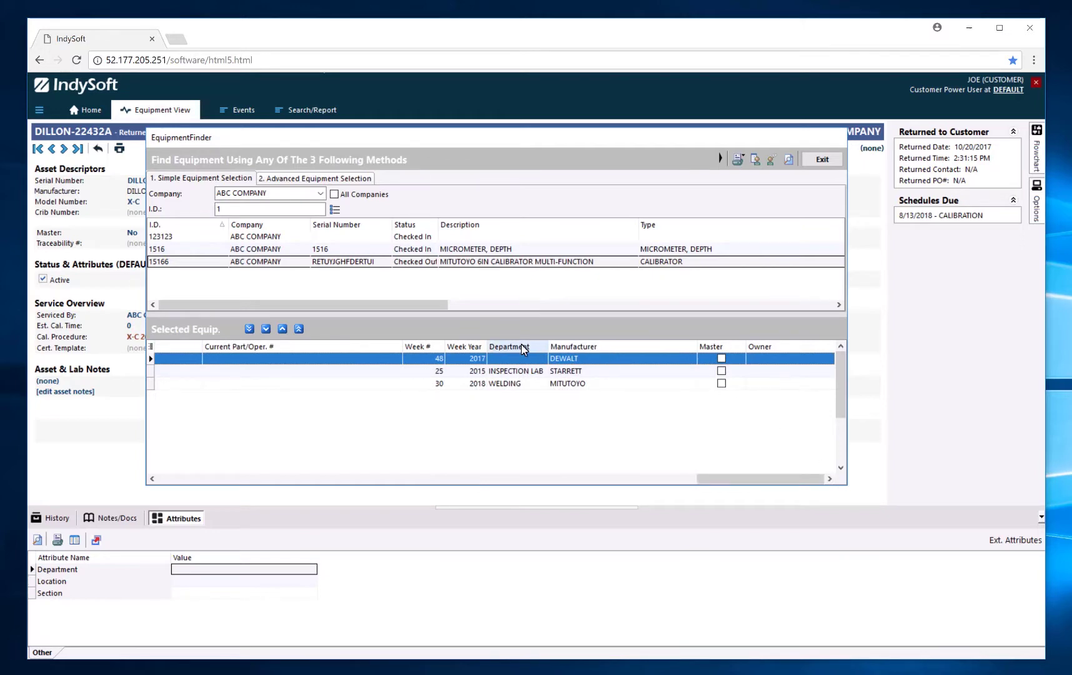
left_click_drag(532, 350, 195, 347)
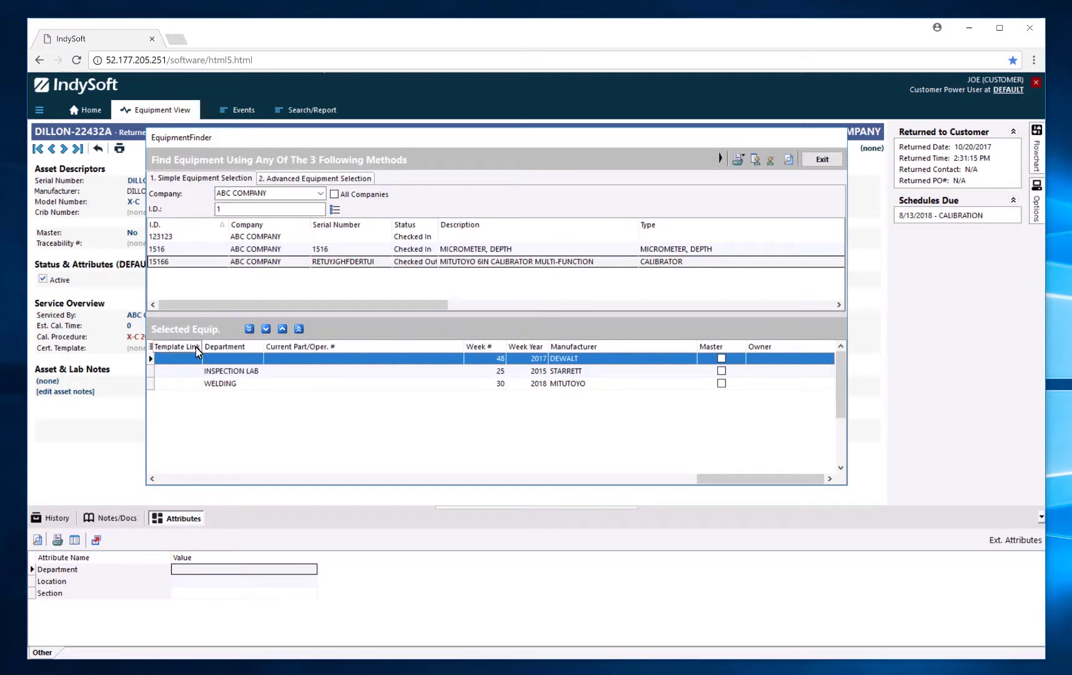
left_click_drag(742, 481, 98, 499)
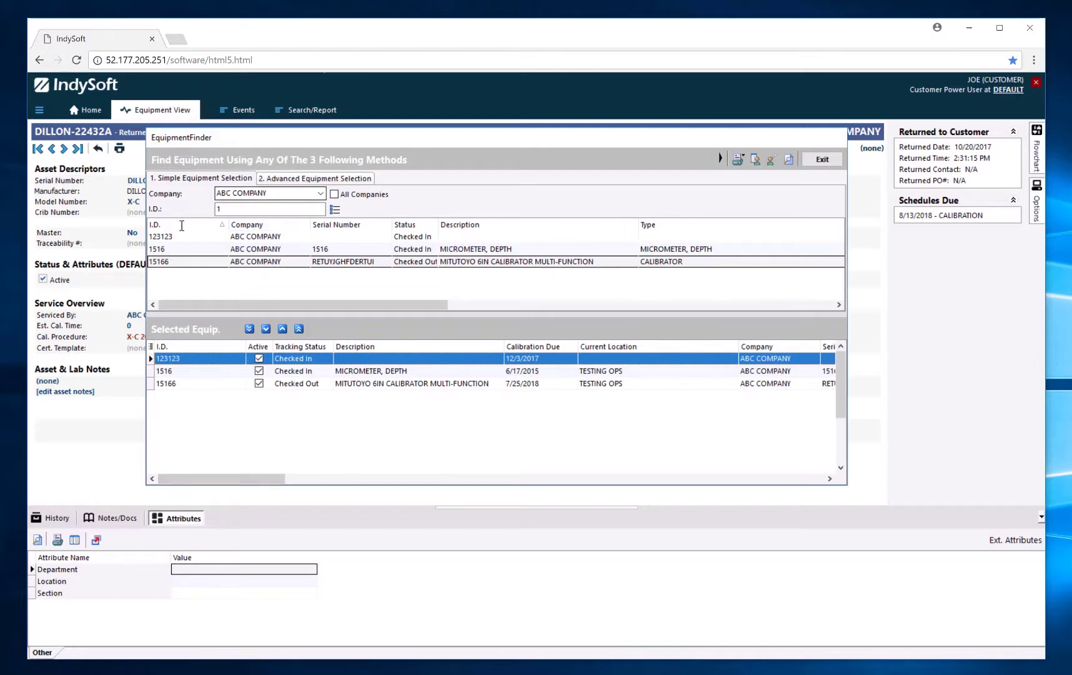
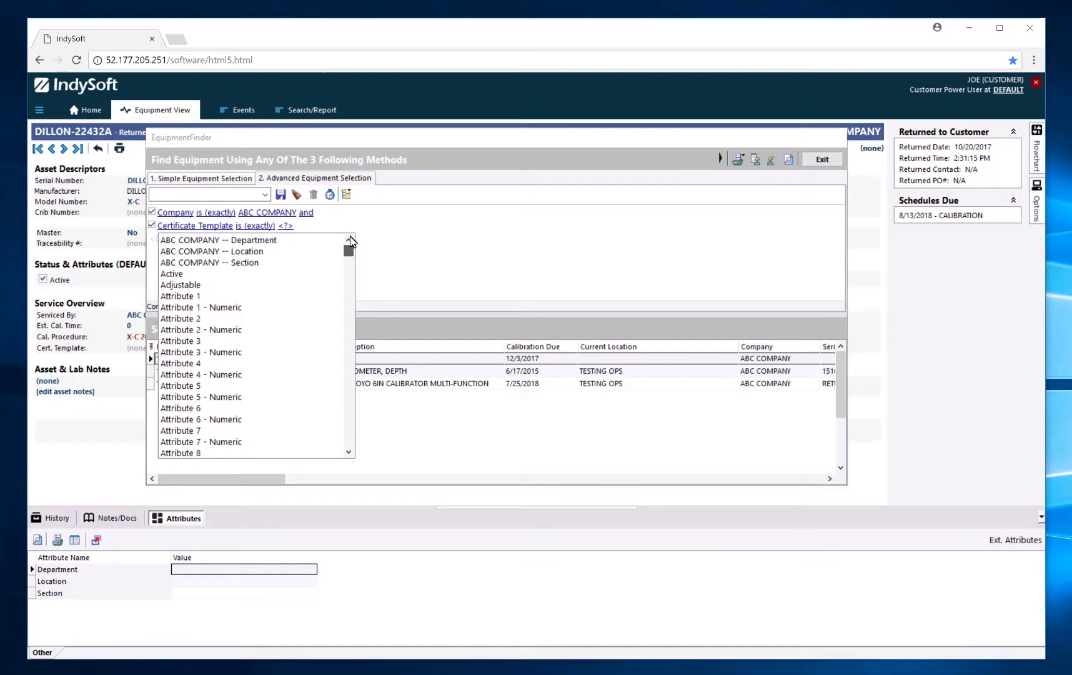
Add an Active is Checked condition to the equipment filter
left_click(178, 275)
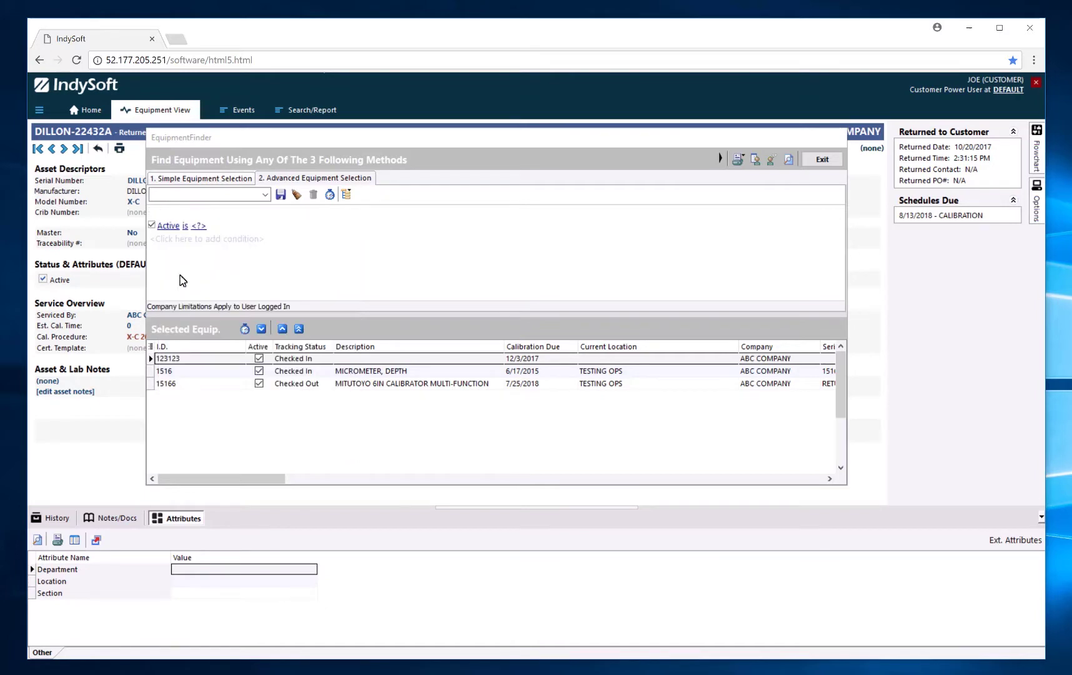
left_click(198, 226)
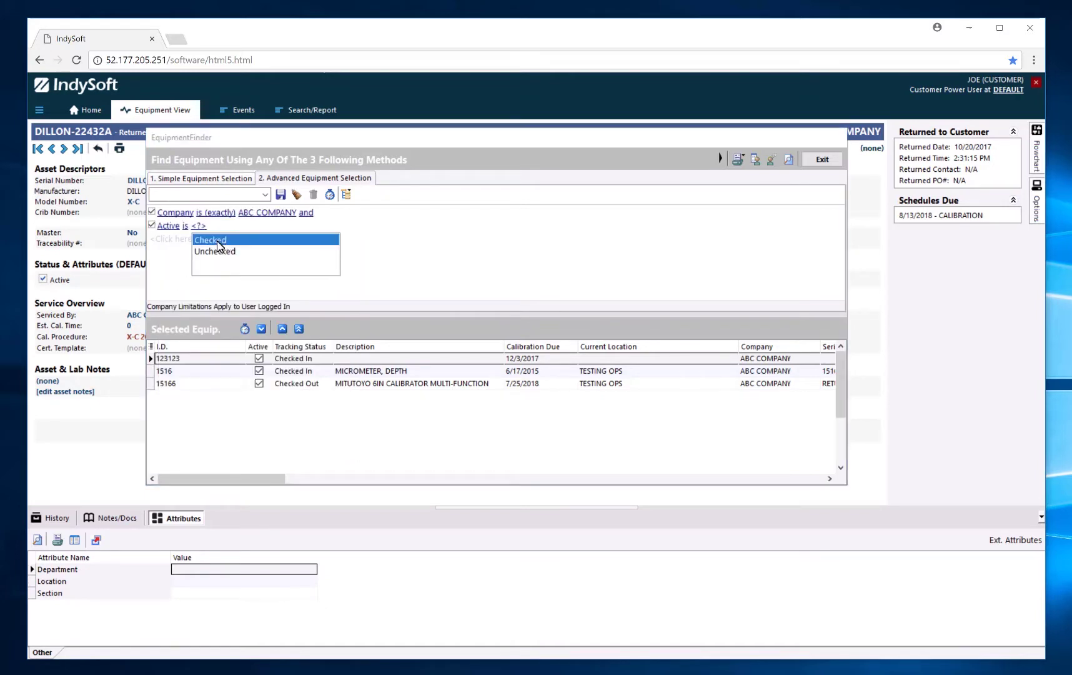
left_click(193, 239)
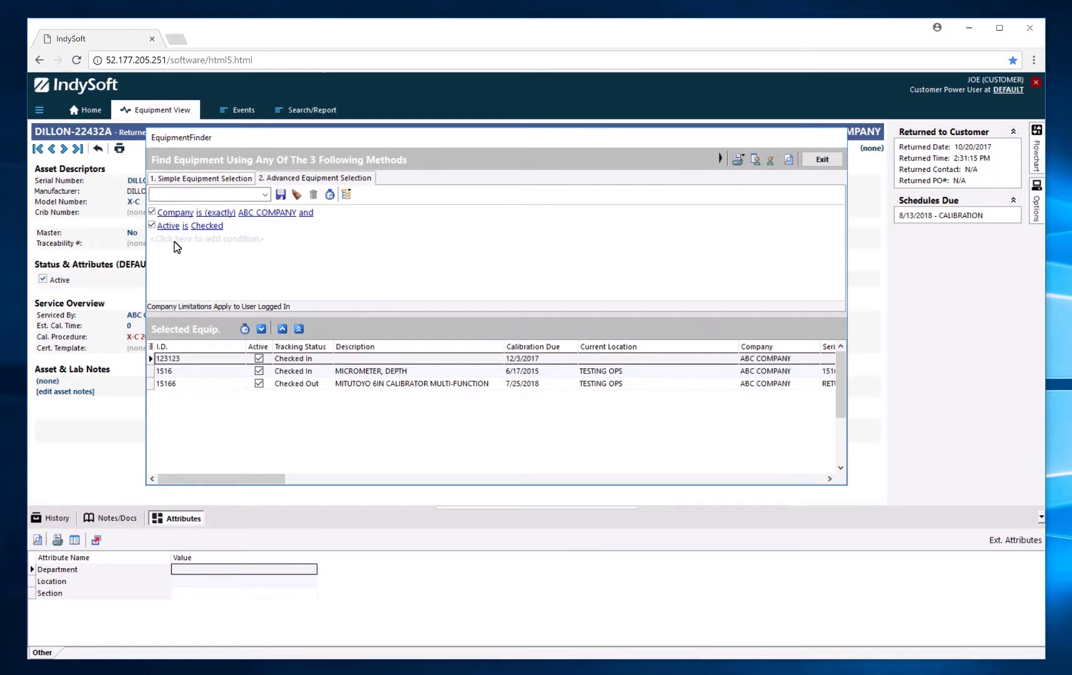
Add a Type contains CALIPER condition and check the resulting record count
left_click(173, 240)
left_click(173, 240)
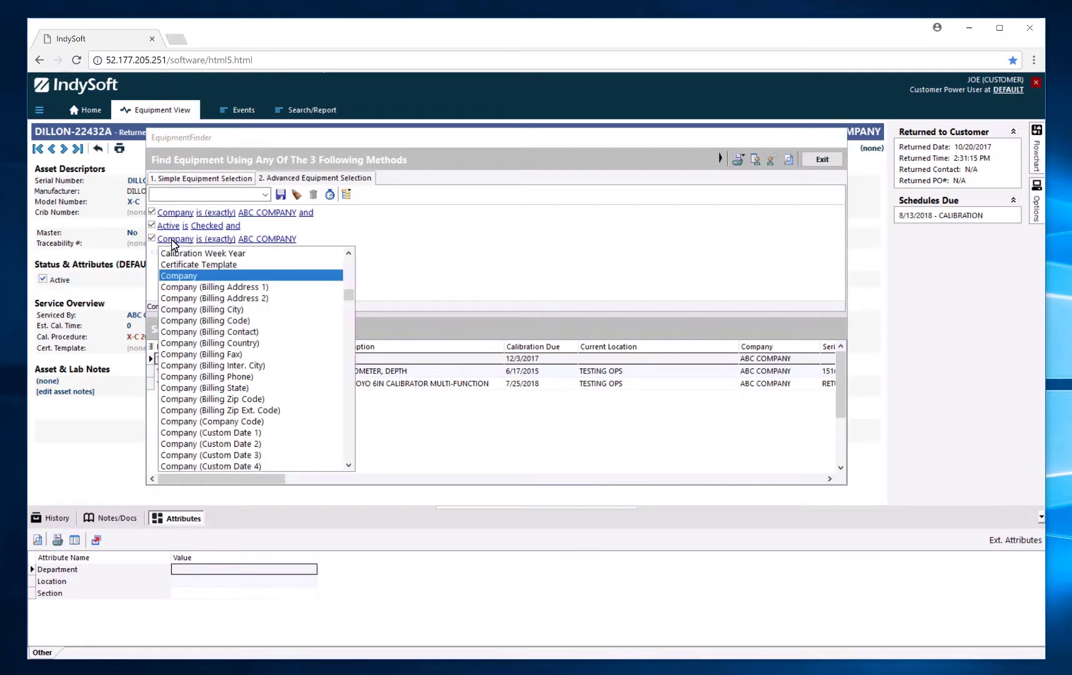
type("ty")
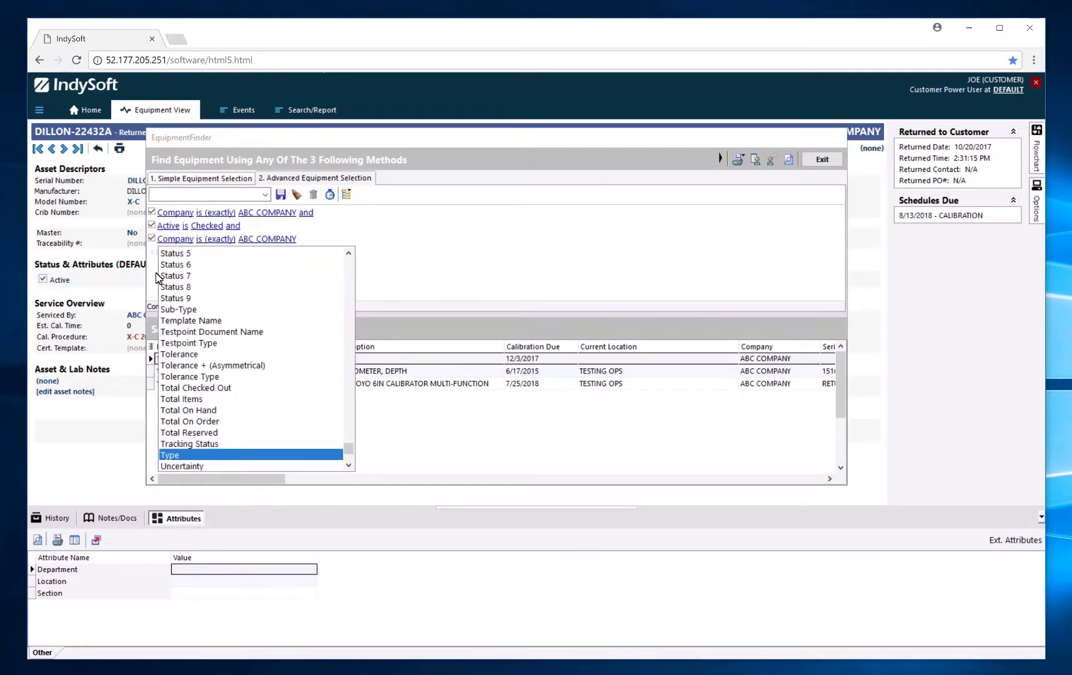
left_click(175, 457)
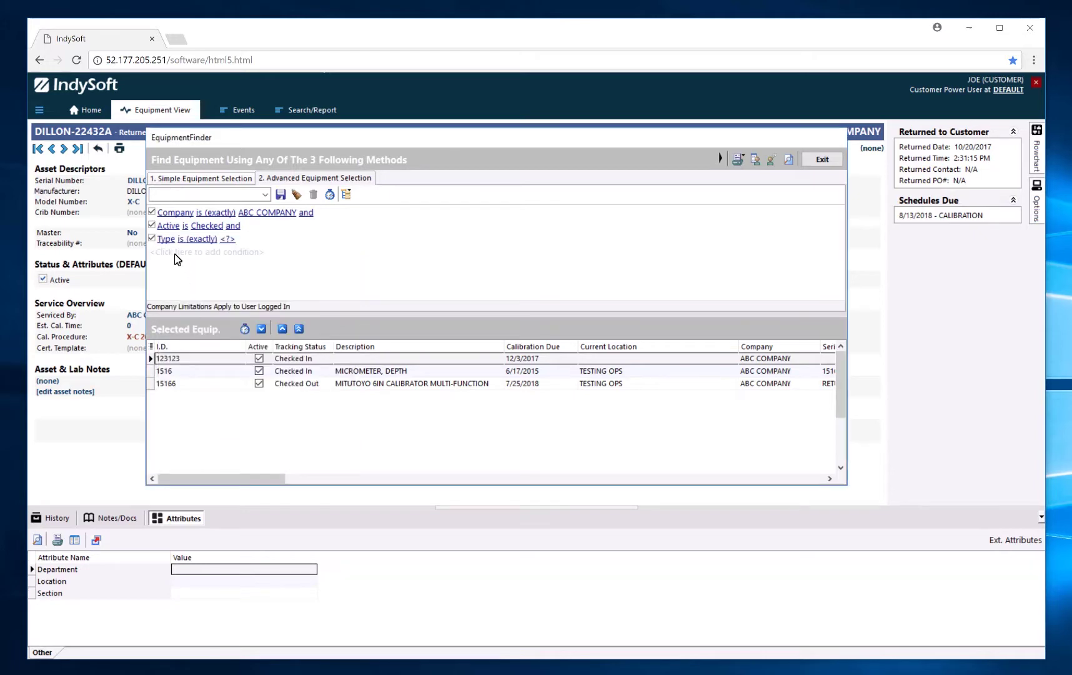
left_click(227, 240)
left_click(198, 243)
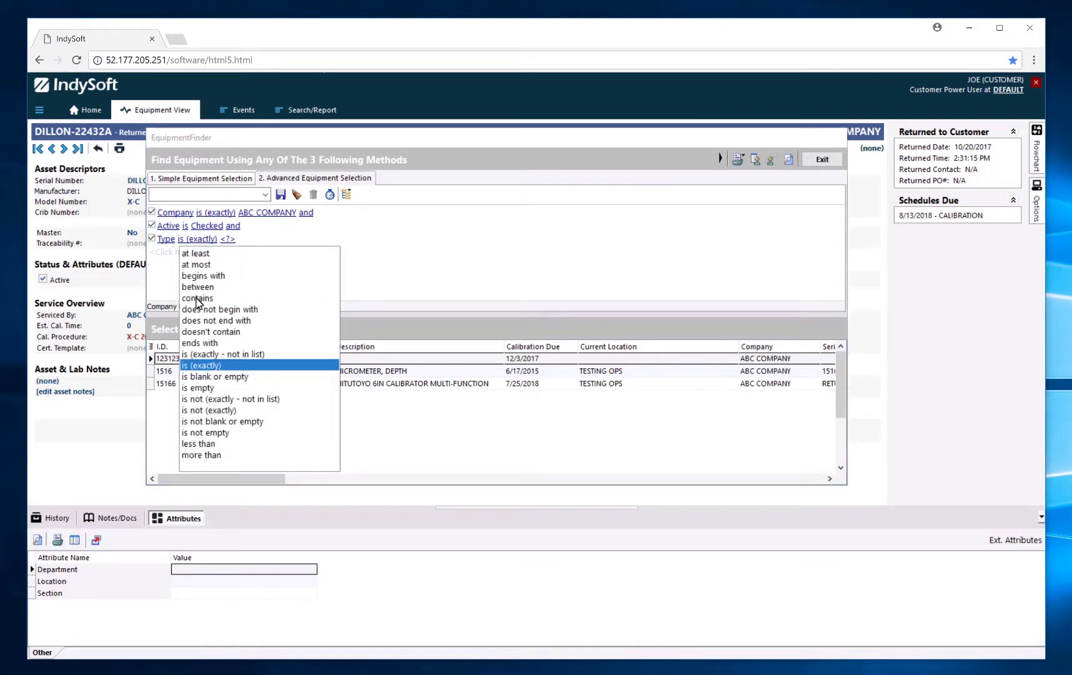
left_click(201, 298)
left_click(226, 242)
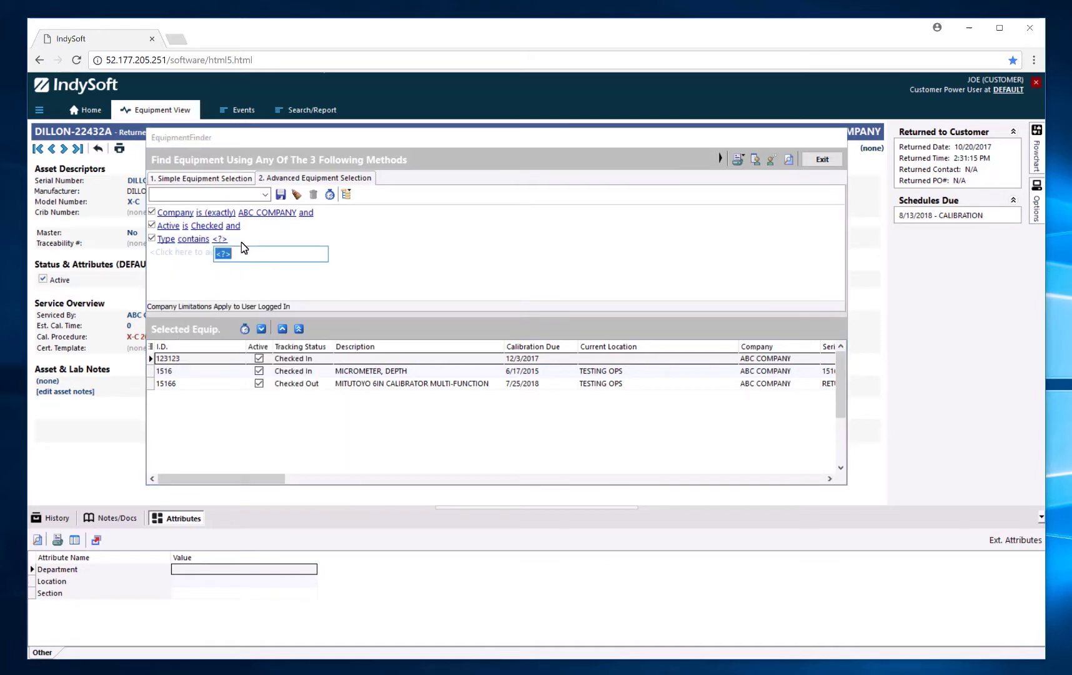
type("cALIPER")
key("Return")
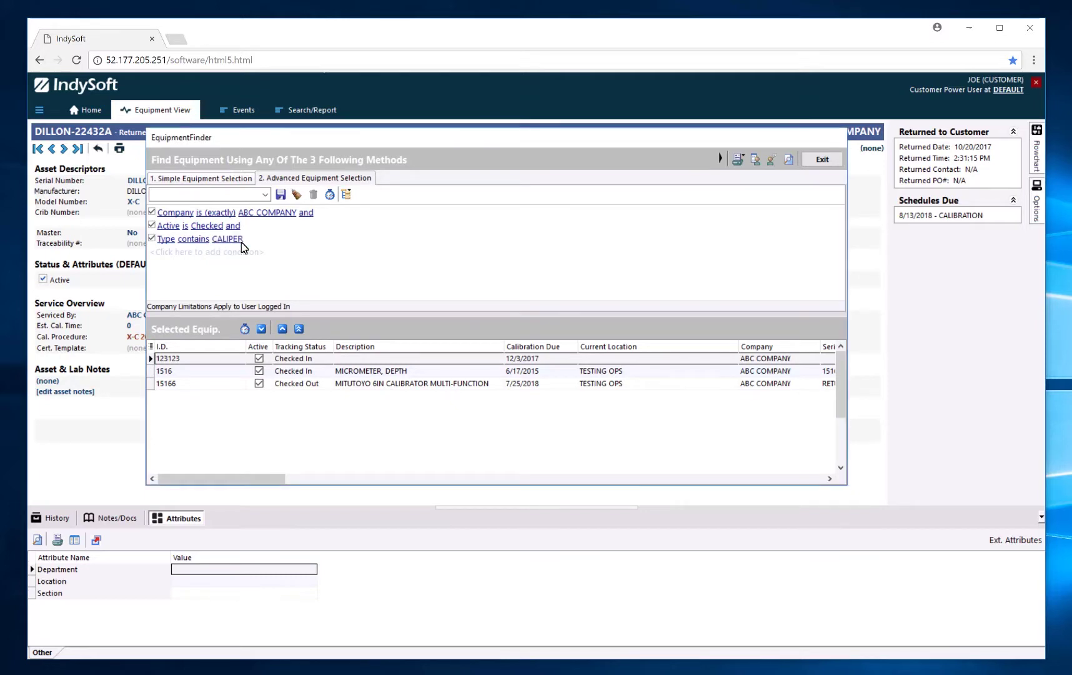
left_click(330, 194)
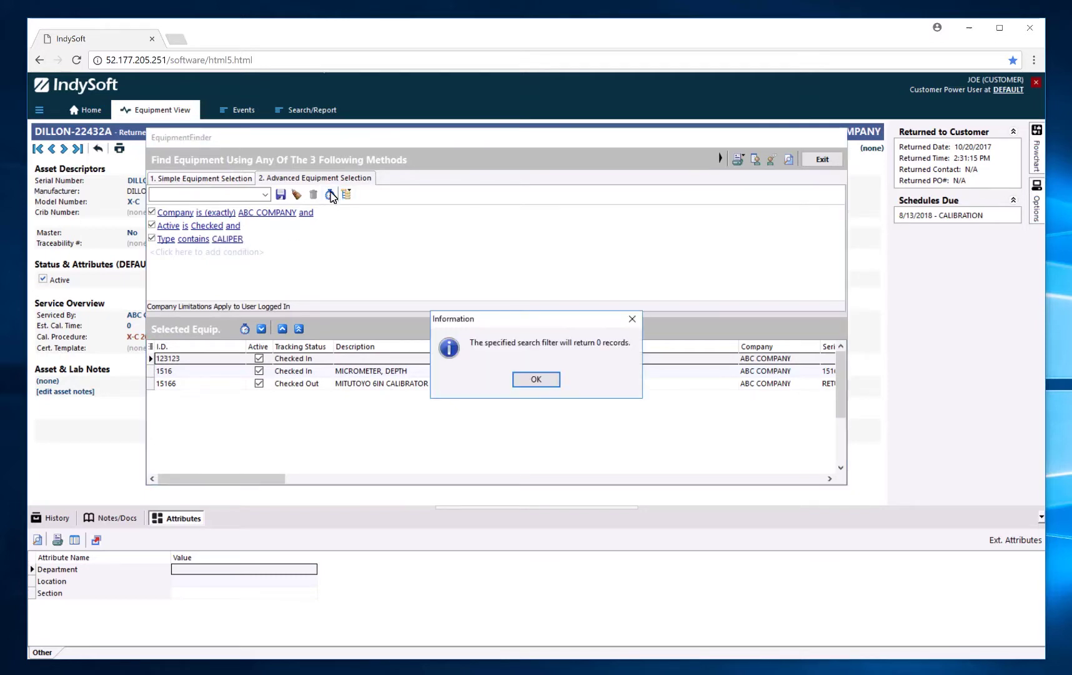
Dismiss the 0-records notice and close the Type field list without changes
left_click(553, 378)
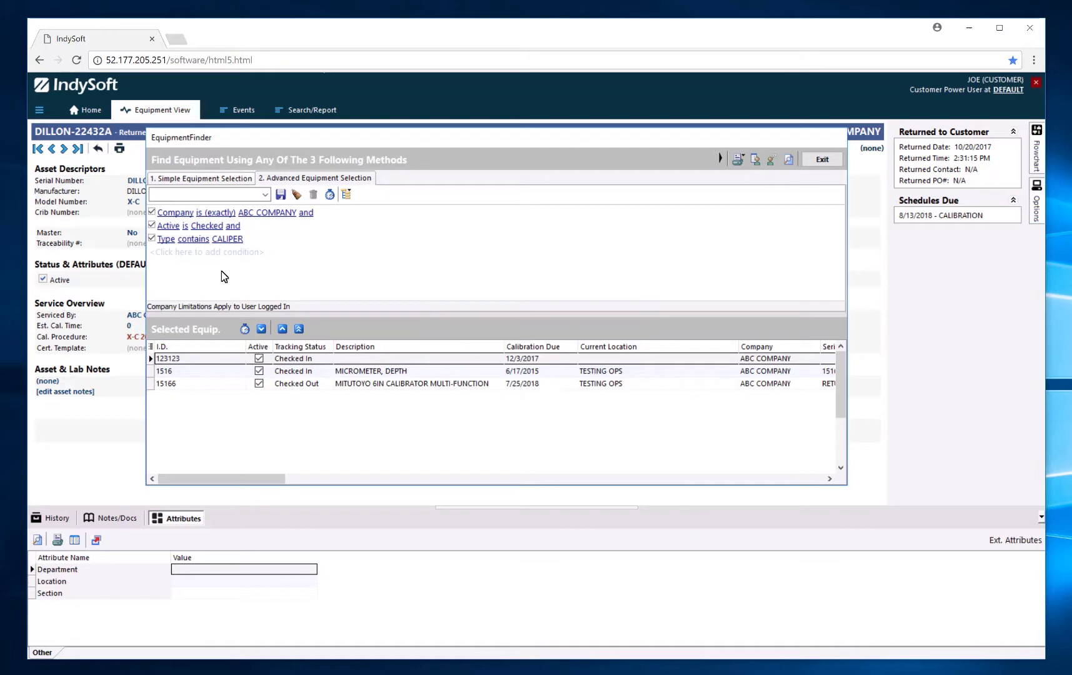
left_click(165, 241)
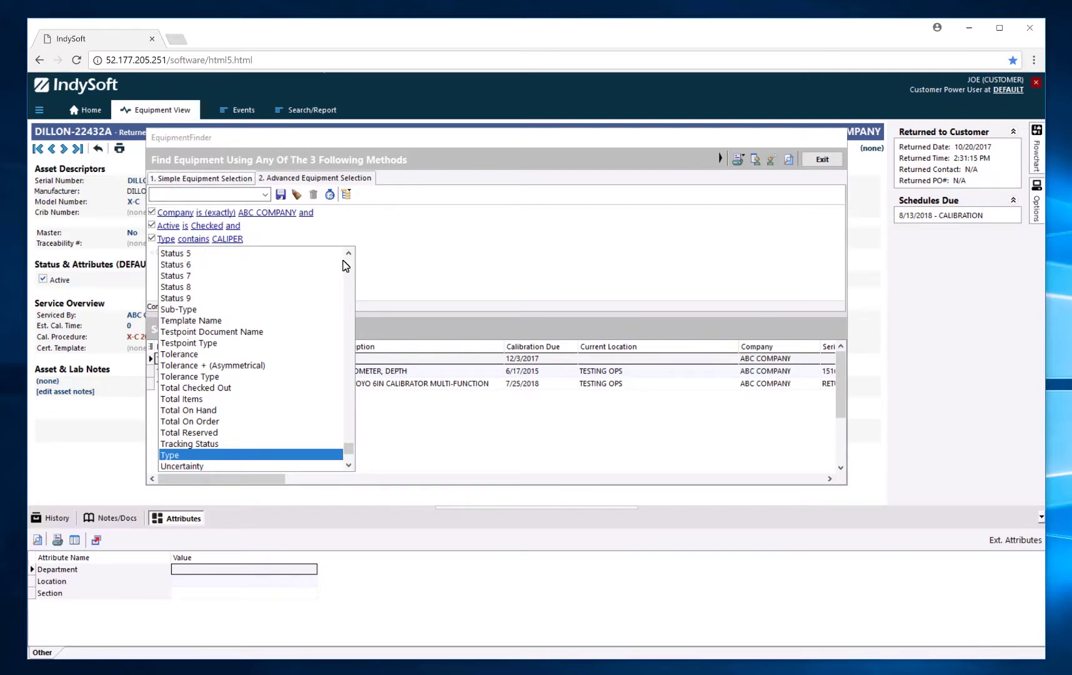
key("Escape")
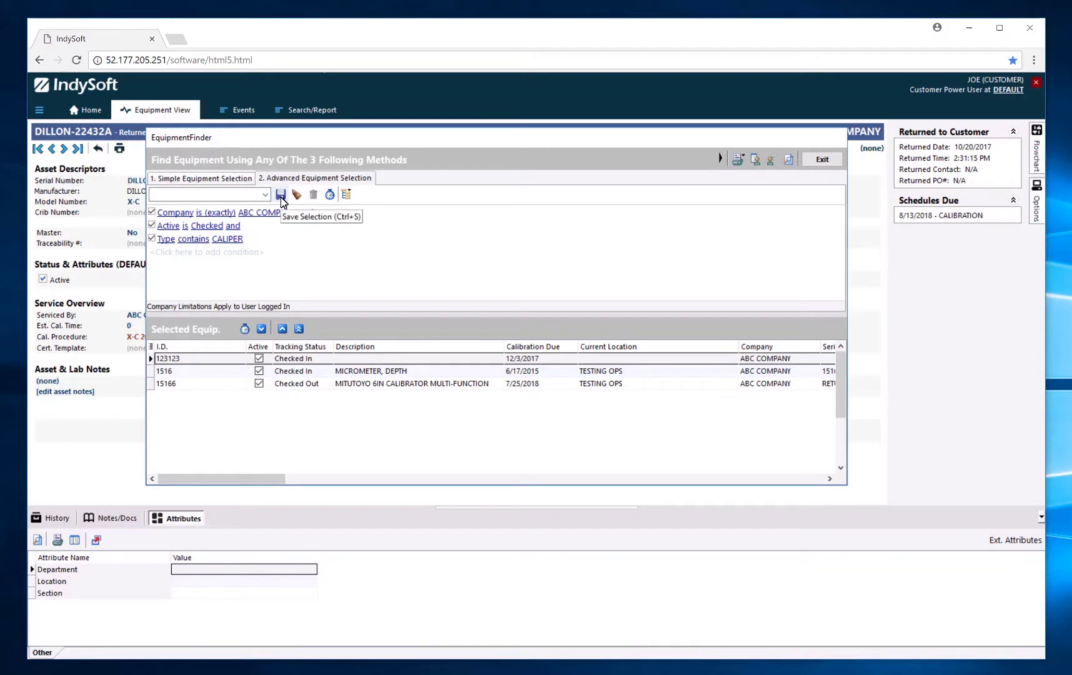
Save the current filter as ACTIVE CALIPER and check the saved filter list
left_click(282, 196)
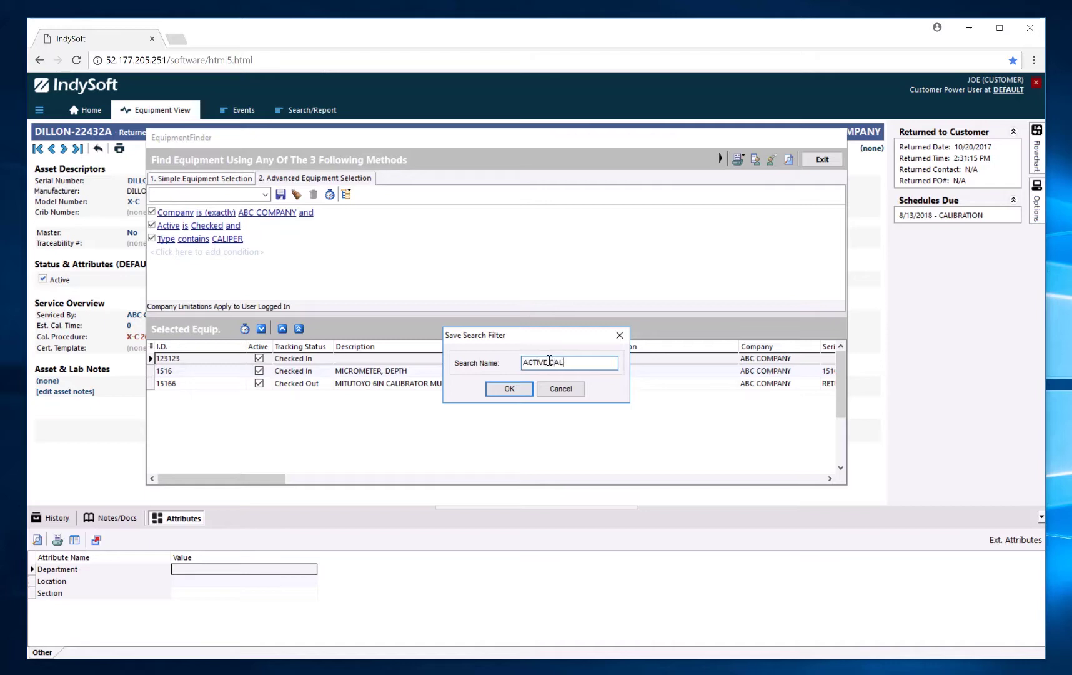
left_click(514, 391)
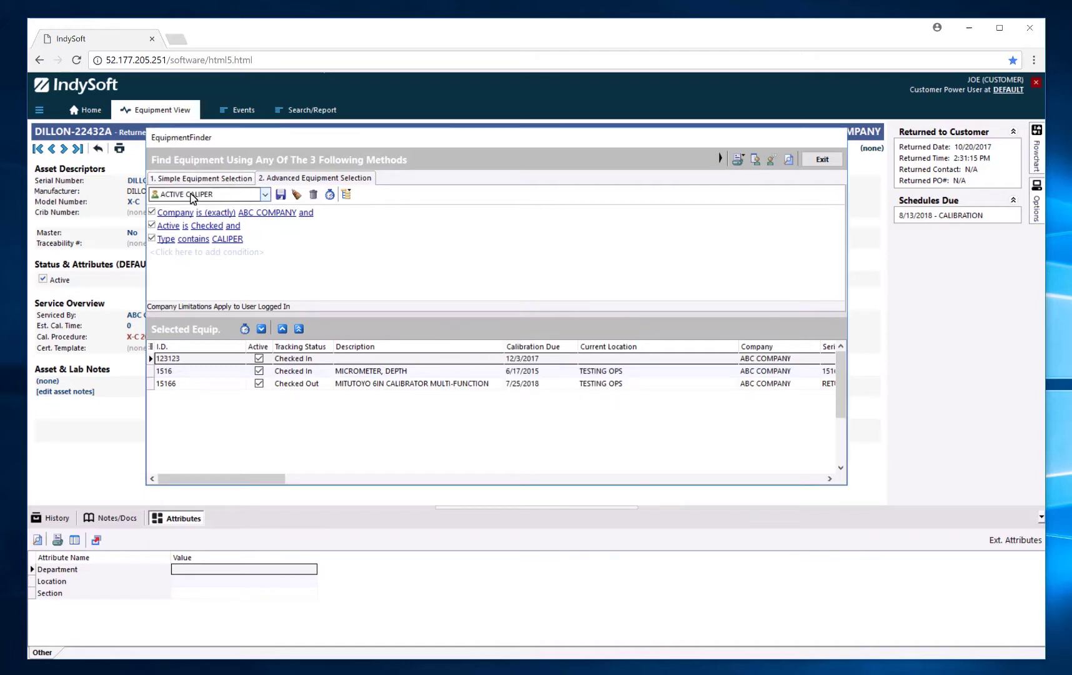
left_click(265, 197)
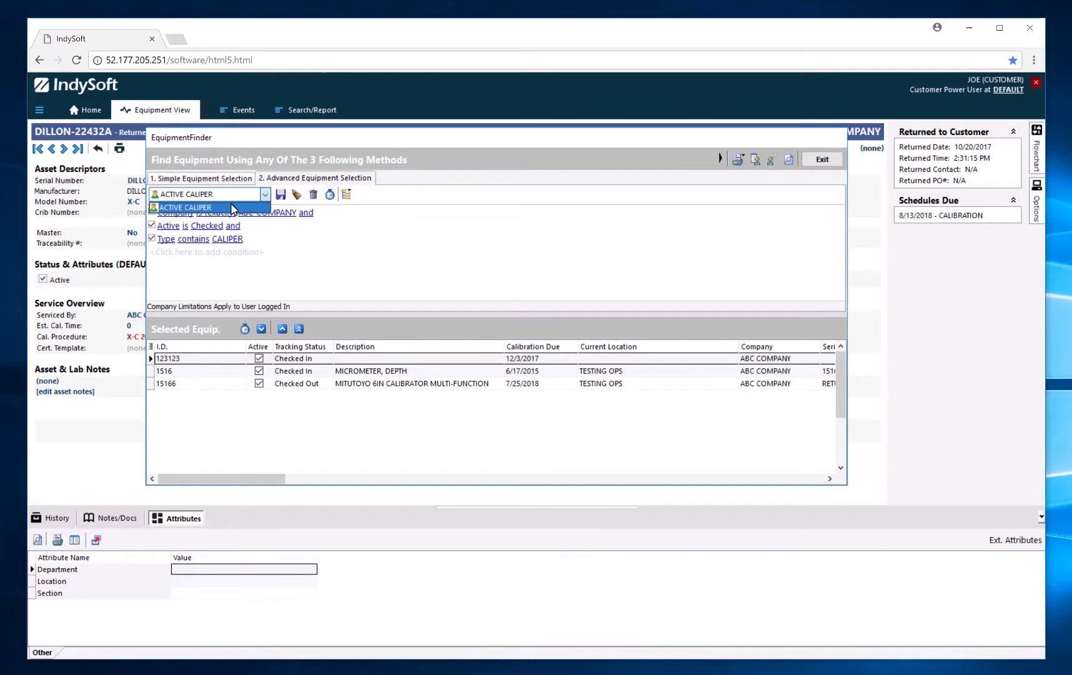
left_click(304, 250)
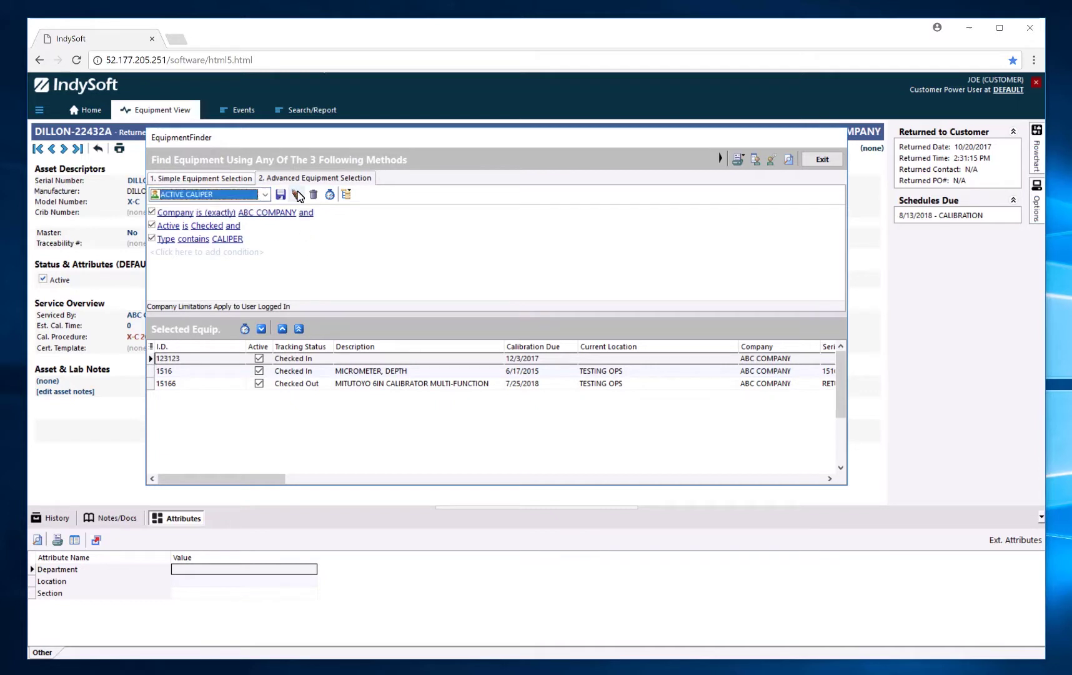
Clear the filter conditions and reload ACTIVE CALIPER from the saved filters
left_click(297, 198)
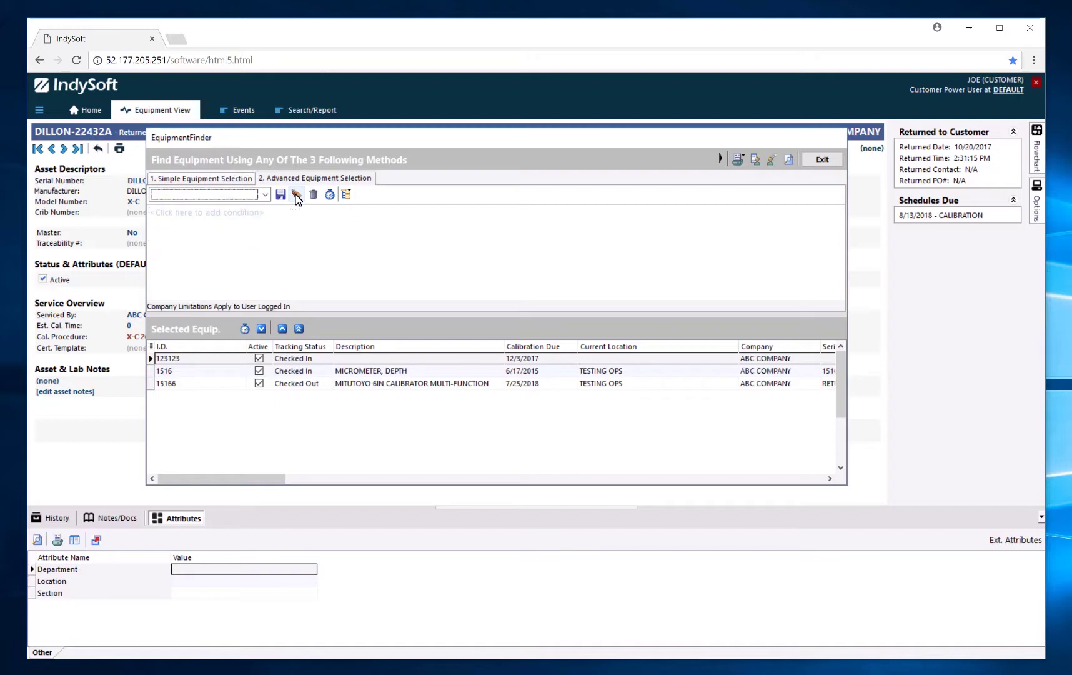
left_click(259, 199)
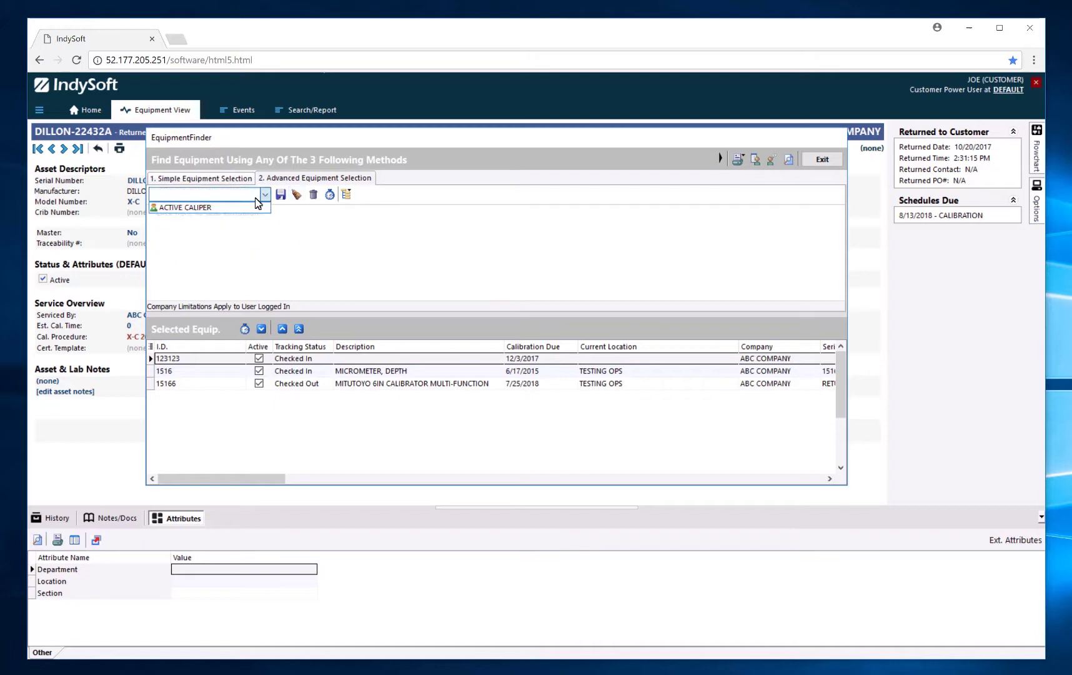
left_click(213, 209)
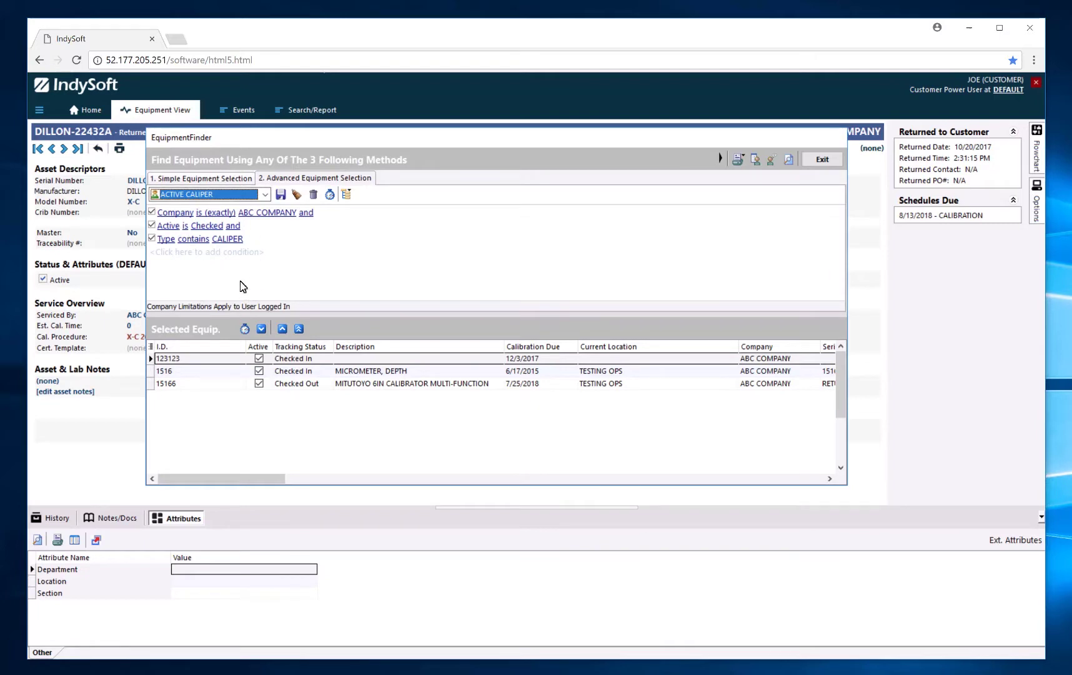
Close the Equipment Finder, open the EventFinder and enlarge its window
left_click(822, 160)
left_click(308, 110)
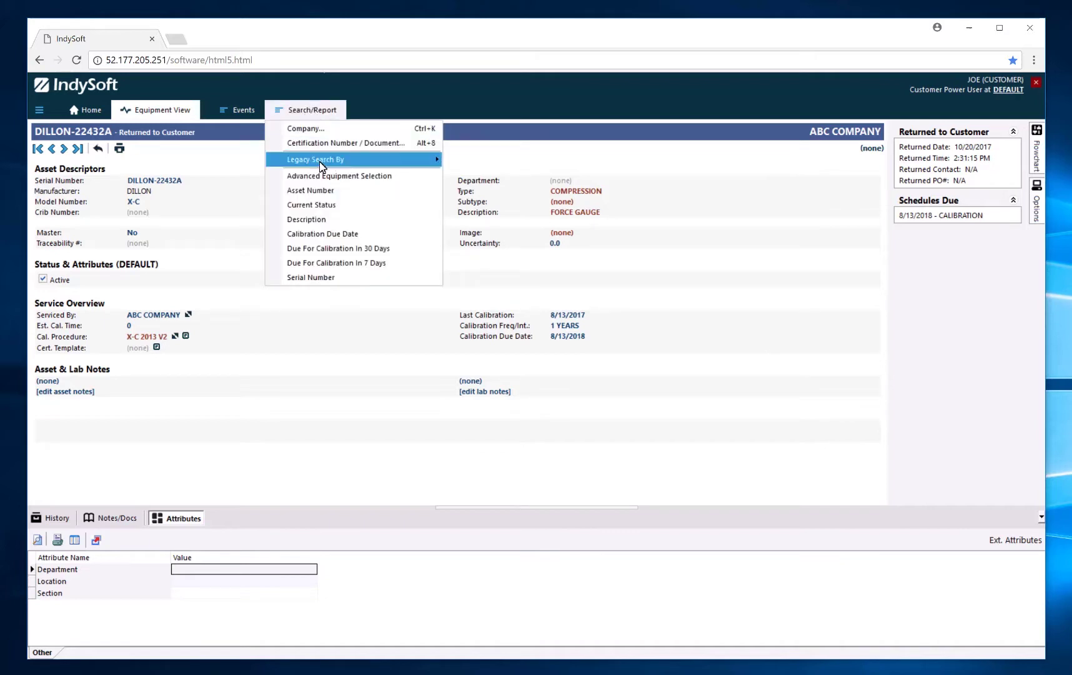
mouse_move(320, 160)
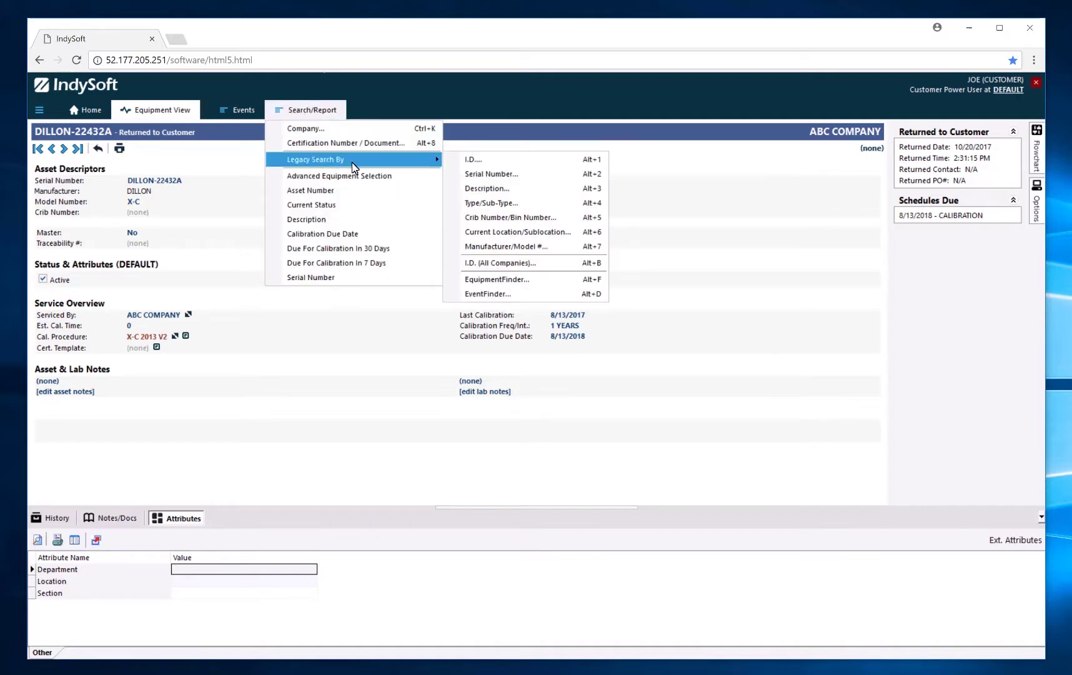
left_click(491, 295)
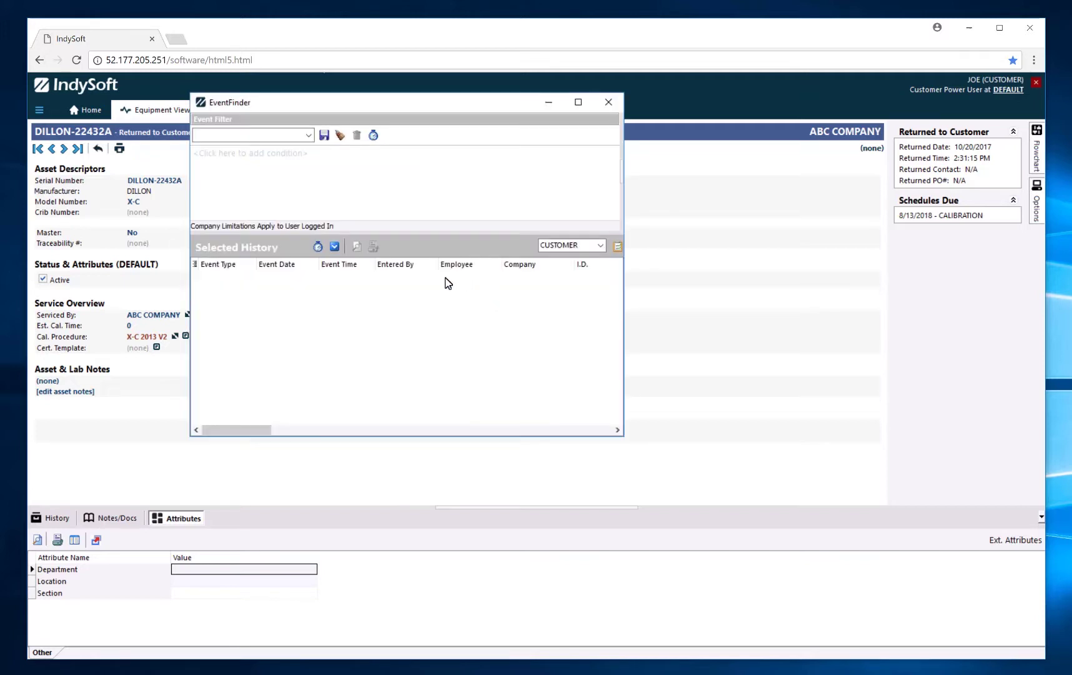
left_click_drag(621, 437, 841, 479)
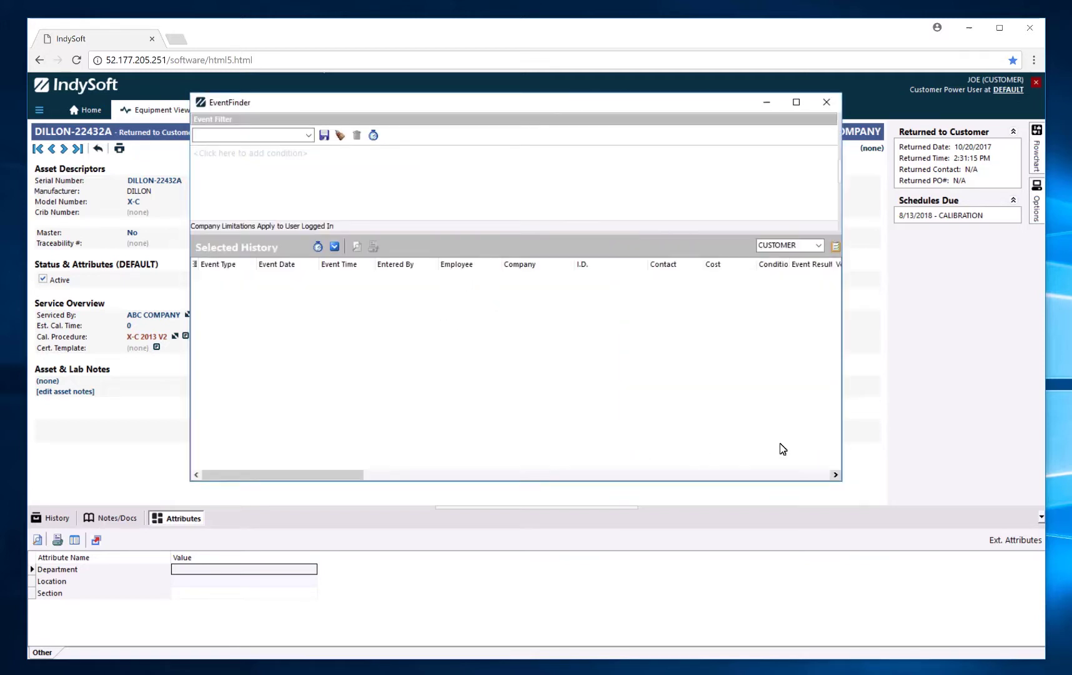
Add an Event Type condition set to CALIBRATION
left_click(228, 153)
left_click(224, 154)
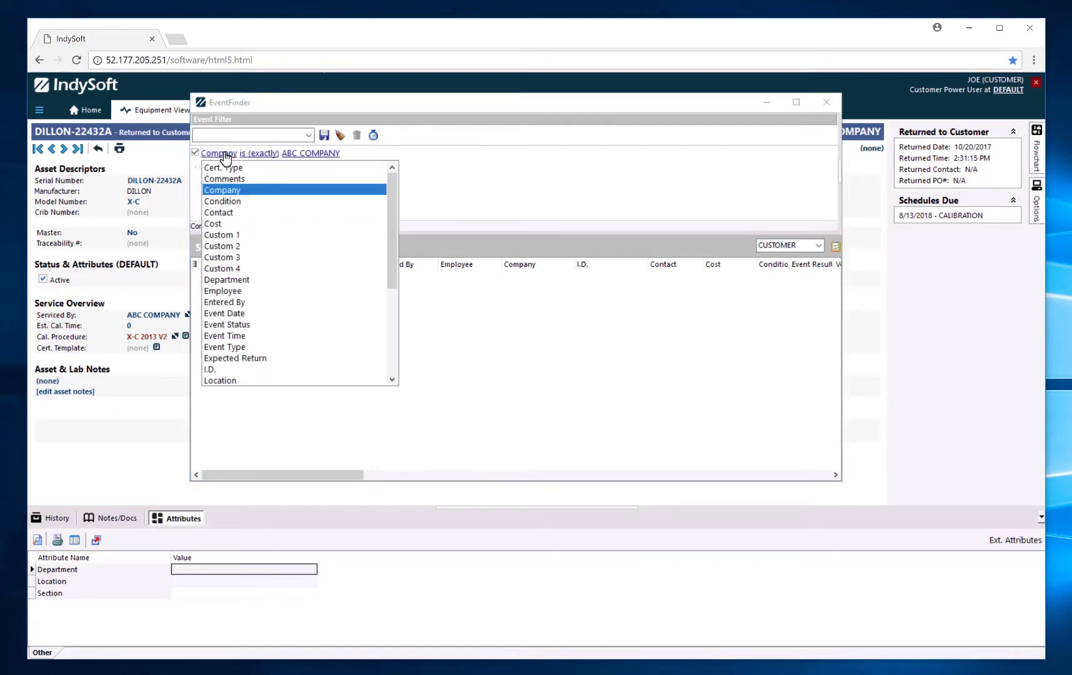
key("Down")
key("Down")
key("Down")
key("Down")
key("Down")
key("Down")
key("Down")
key("Down")
key("Down")
key("Down")
key("Down")
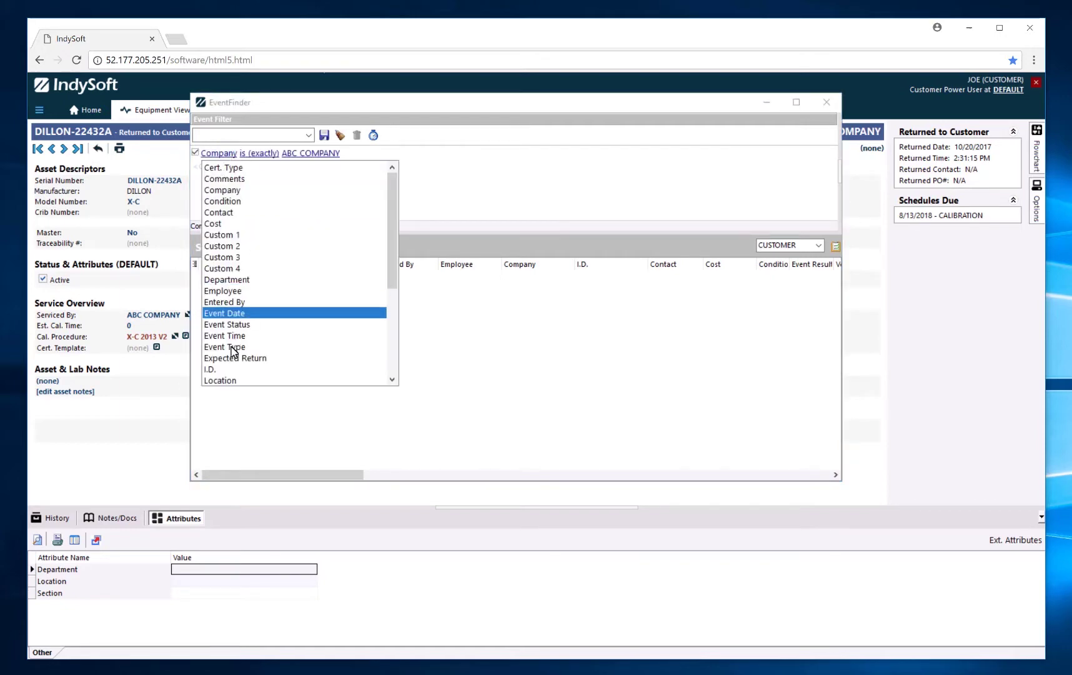
left_click(226, 346)
left_click(294, 153)
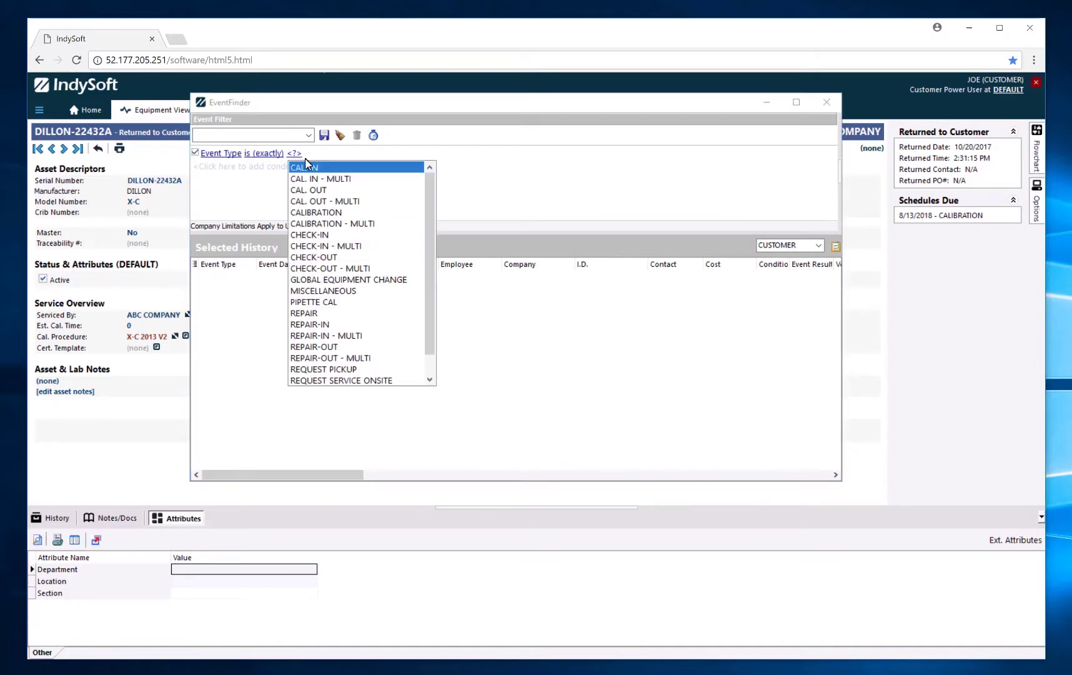
left_click(317, 213)
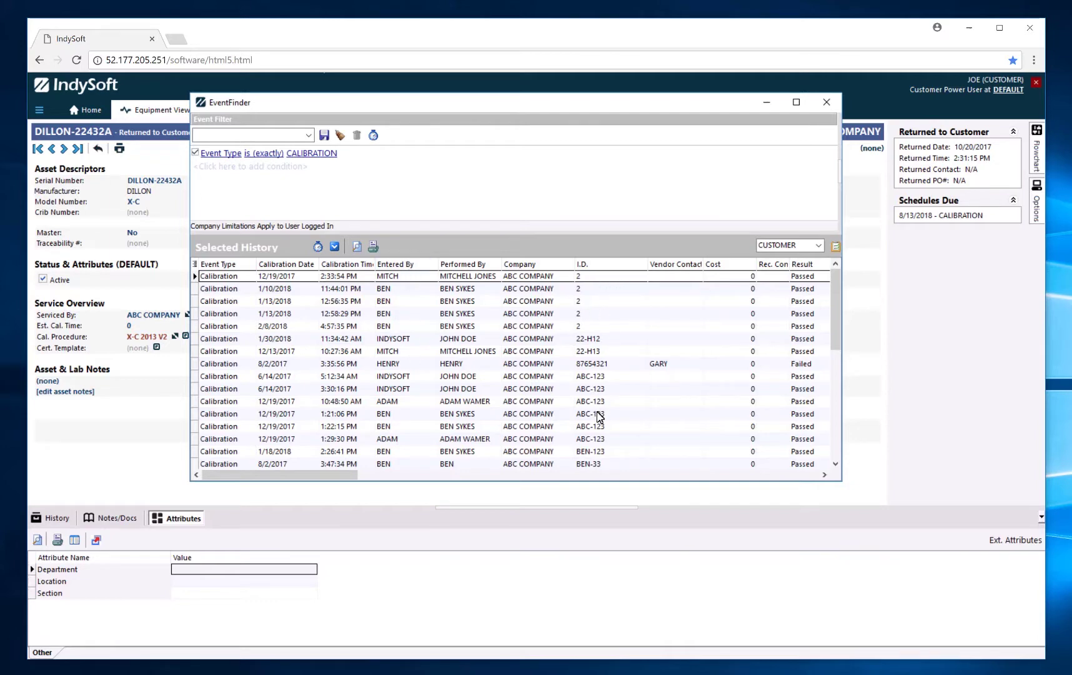
Hide Template Name, Tracking Status, Equip. Dept., Last Modified, Work Order, User Defined 2-4 and similar columns
right_click(195, 267)
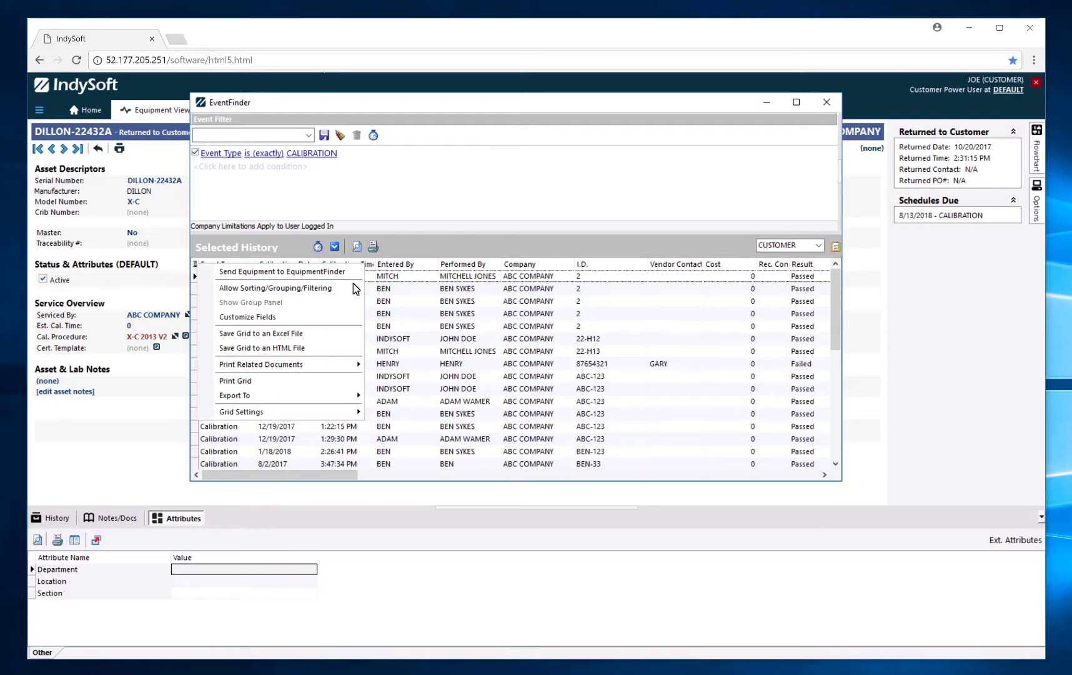
left_click(216, 276)
left_click(194, 265)
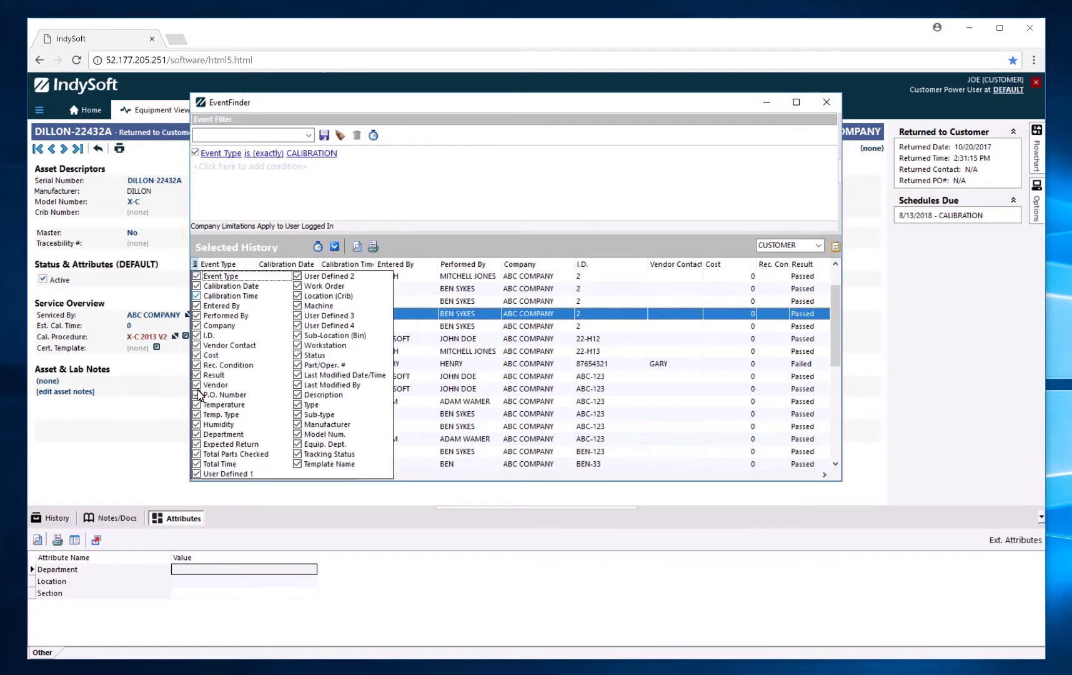
left_click(297, 464)
left_click(297, 453)
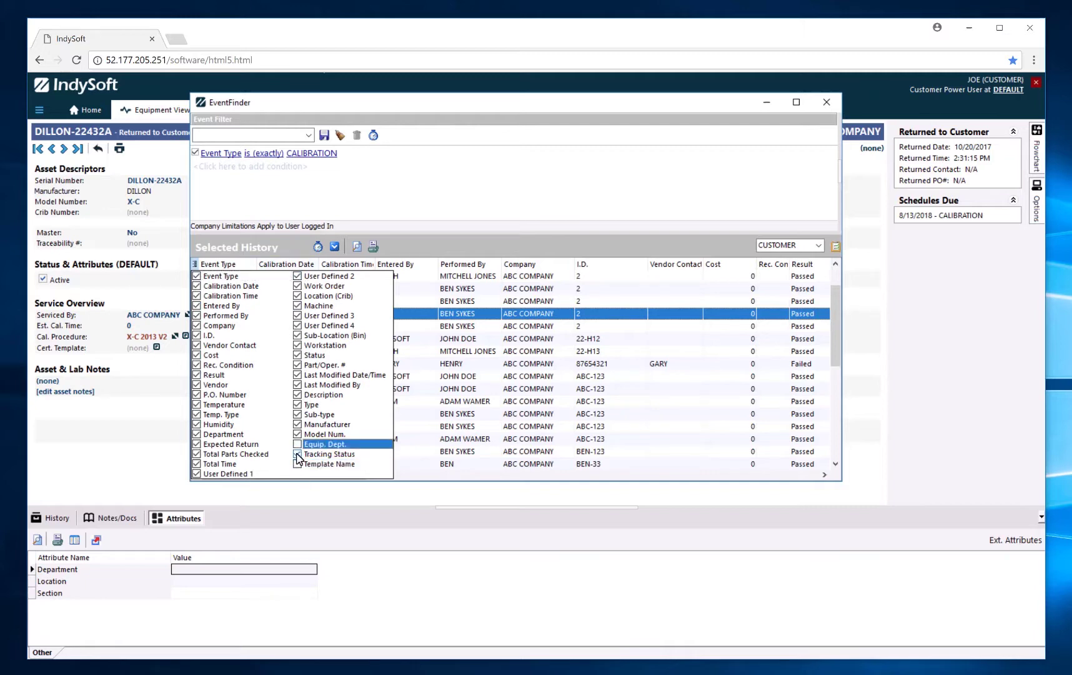
left_click(297, 443)
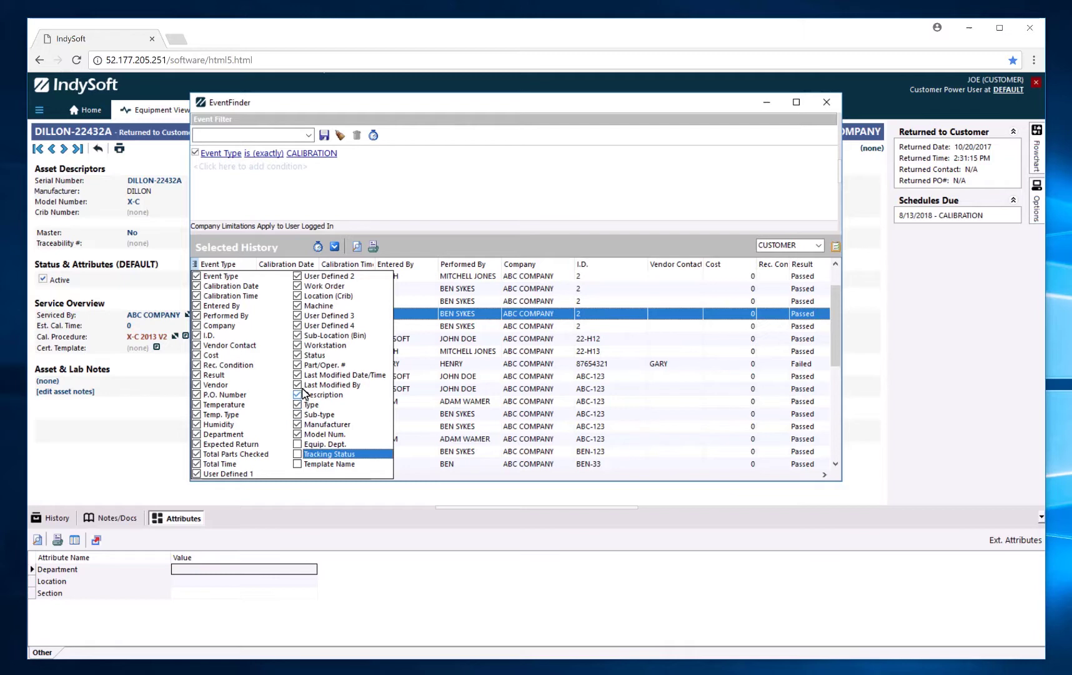
left_click(297, 384)
left_click(297, 374)
left_click(297, 365)
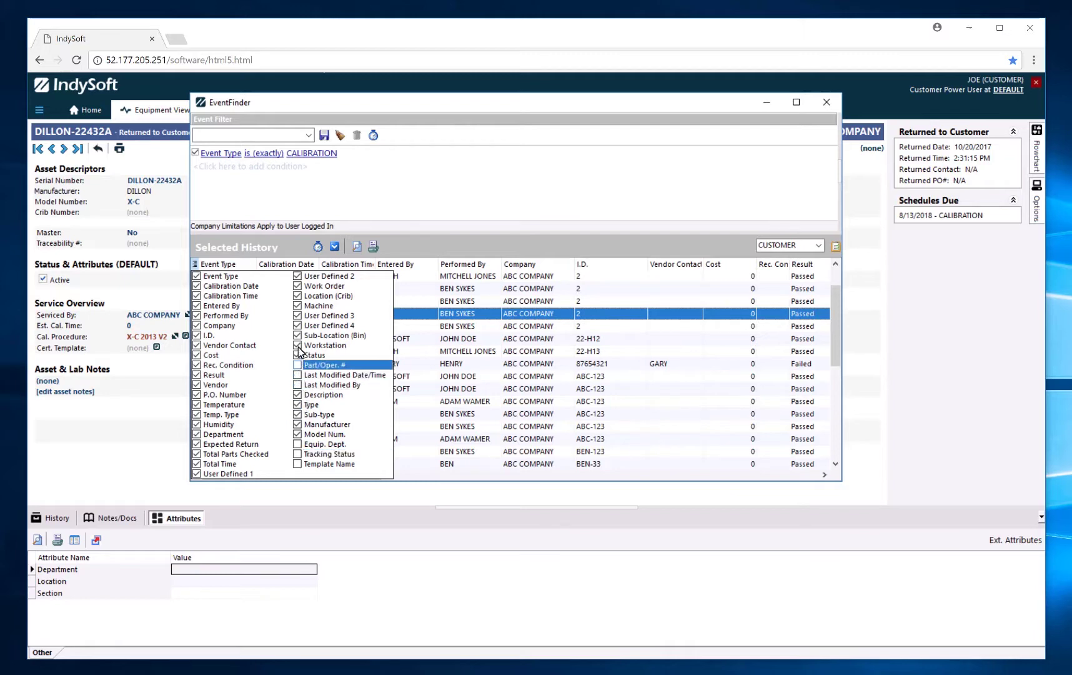
left_click(297, 345)
left_click(298, 335)
left_click(298, 324)
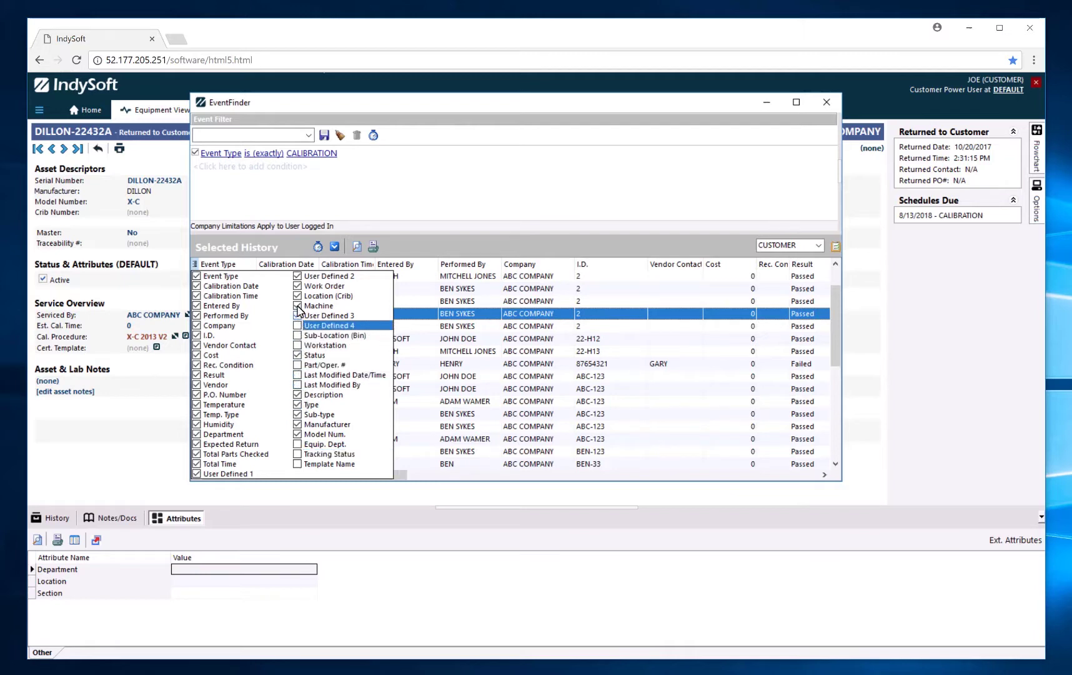
left_click(297, 314)
left_click(297, 305)
left_click(297, 295)
left_click(297, 285)
left_click(297, 275)
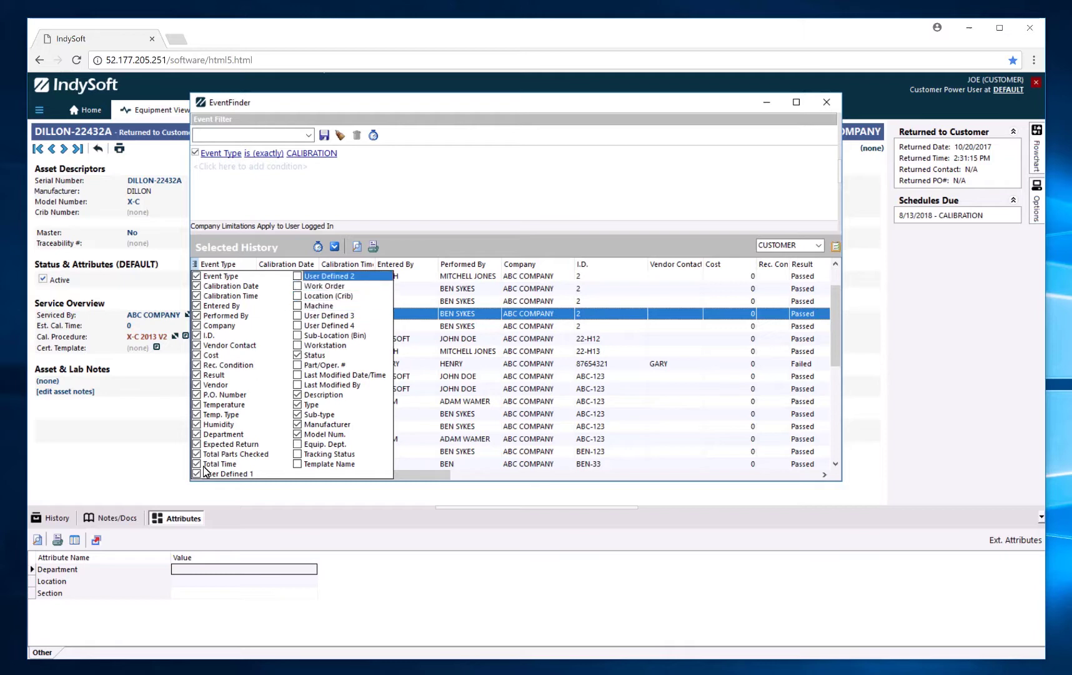
Hide User Defined 1, Total Time, Humidity, Temperature, Vendor, Result, Cost and Vendor Contact columns
left_click(196, 473)
left_click(196, 463)
left_click(196, 453)
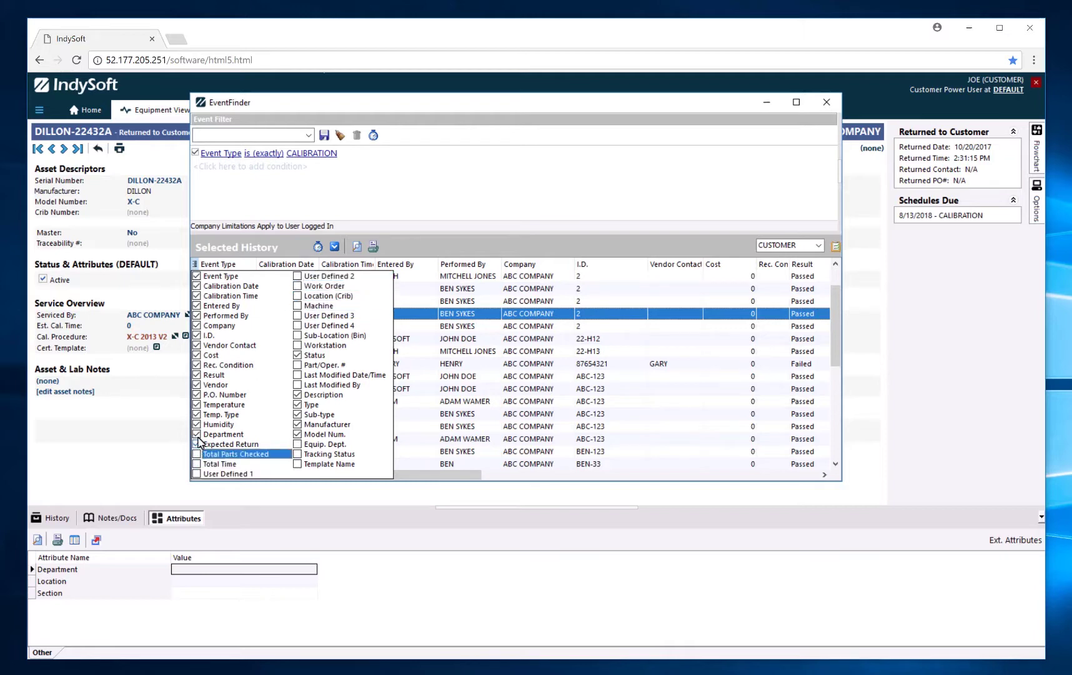
left_click(196, 443)
left_click(196, 433)
left_click(197, 424)
left_click(196, 414)
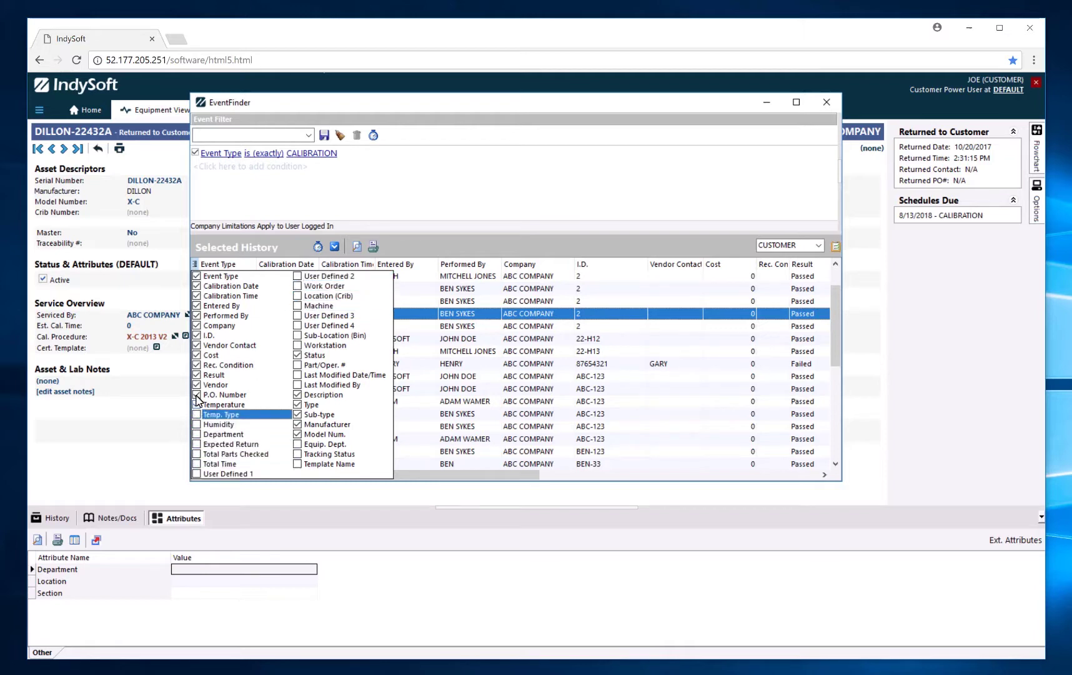
left_click(196, 404)
left_click(197, 384)
left_click(196, 374)
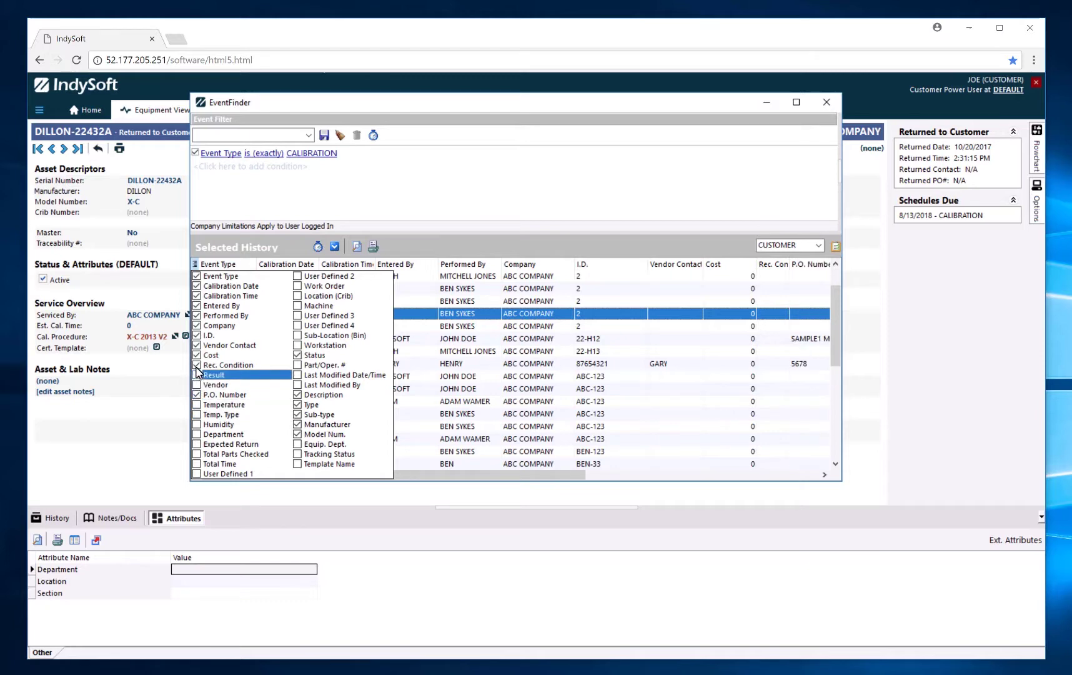
left_click(196, 365)
left_click(196, 354)
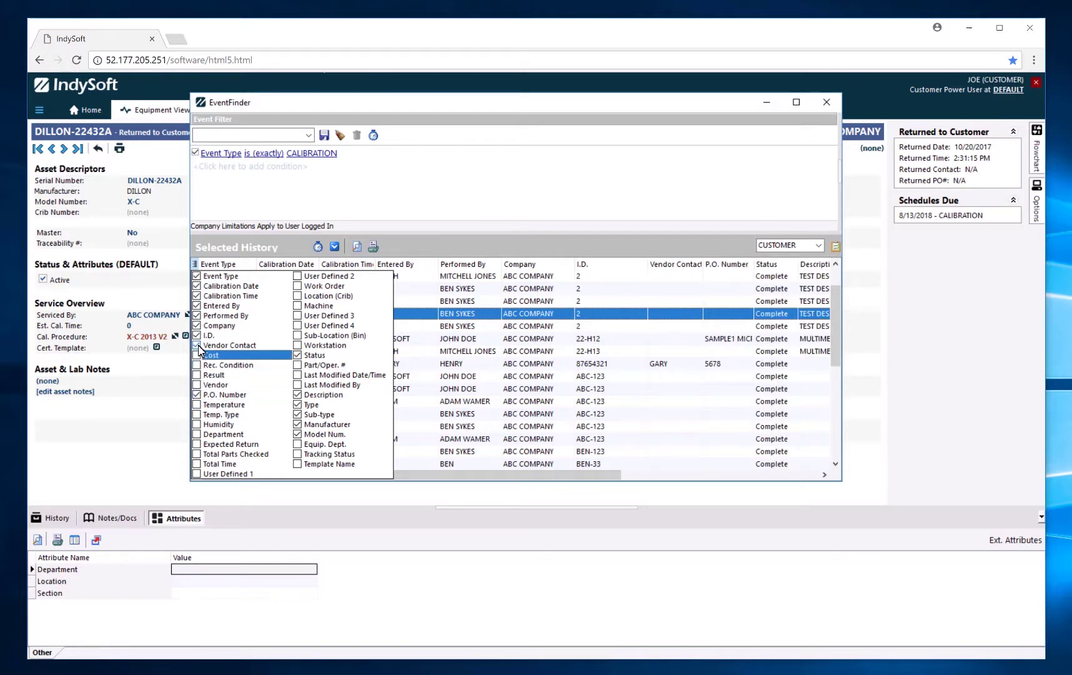
left_click(196, 344)
left_click(687, 468)
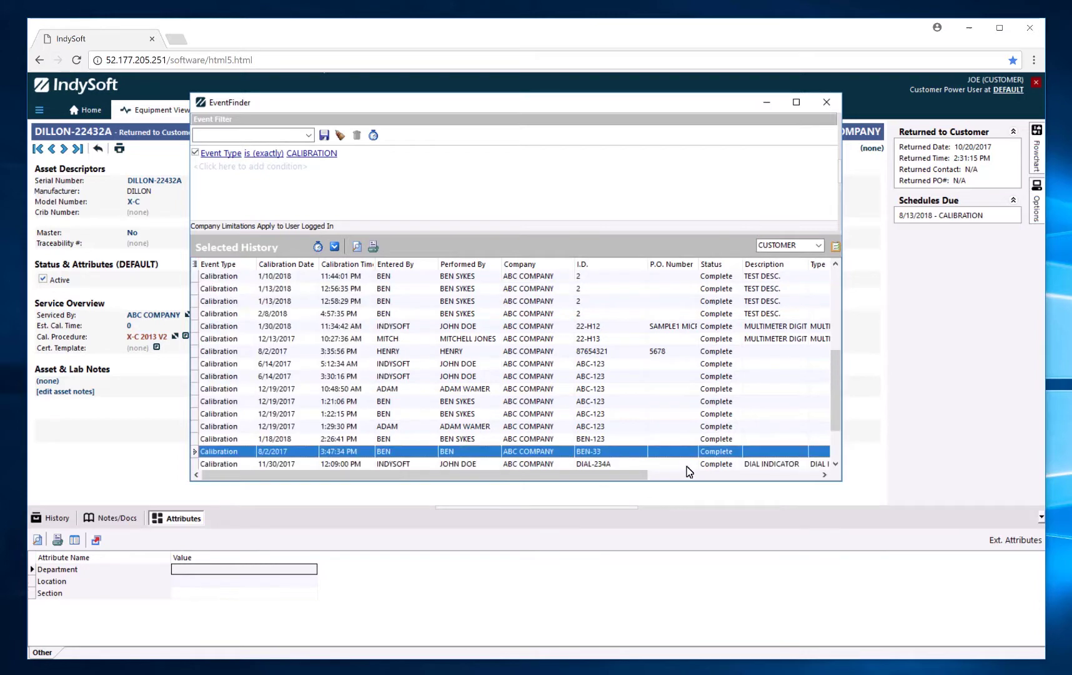
left_click_drag(610, 478, 904, 464)
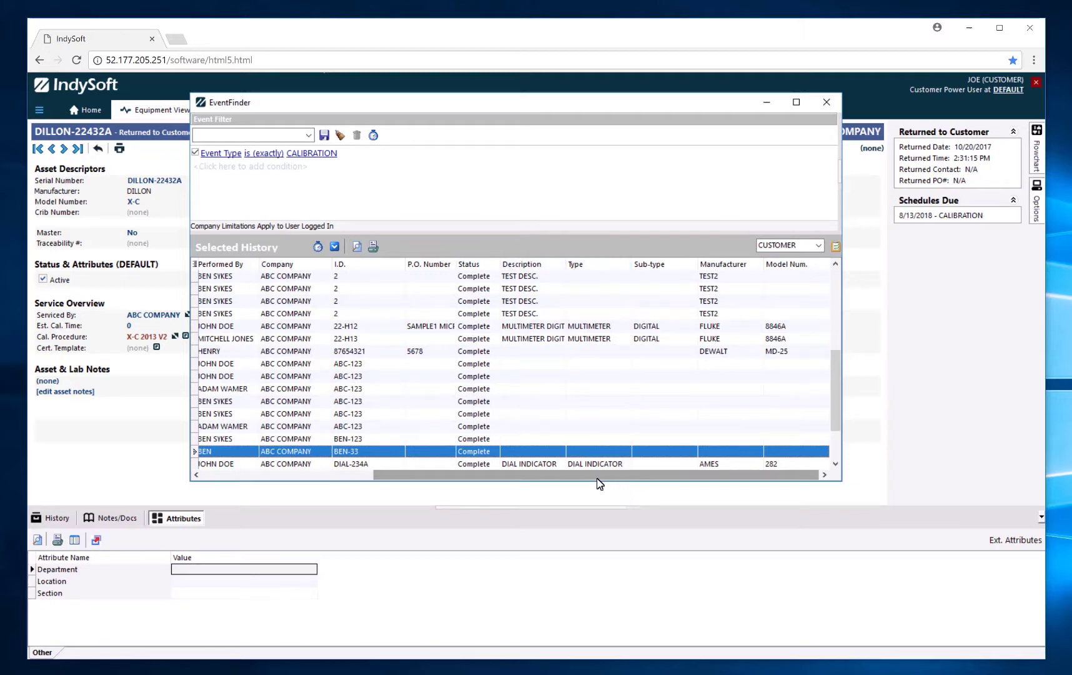
left_click_drag(598, 478, 370, 495)
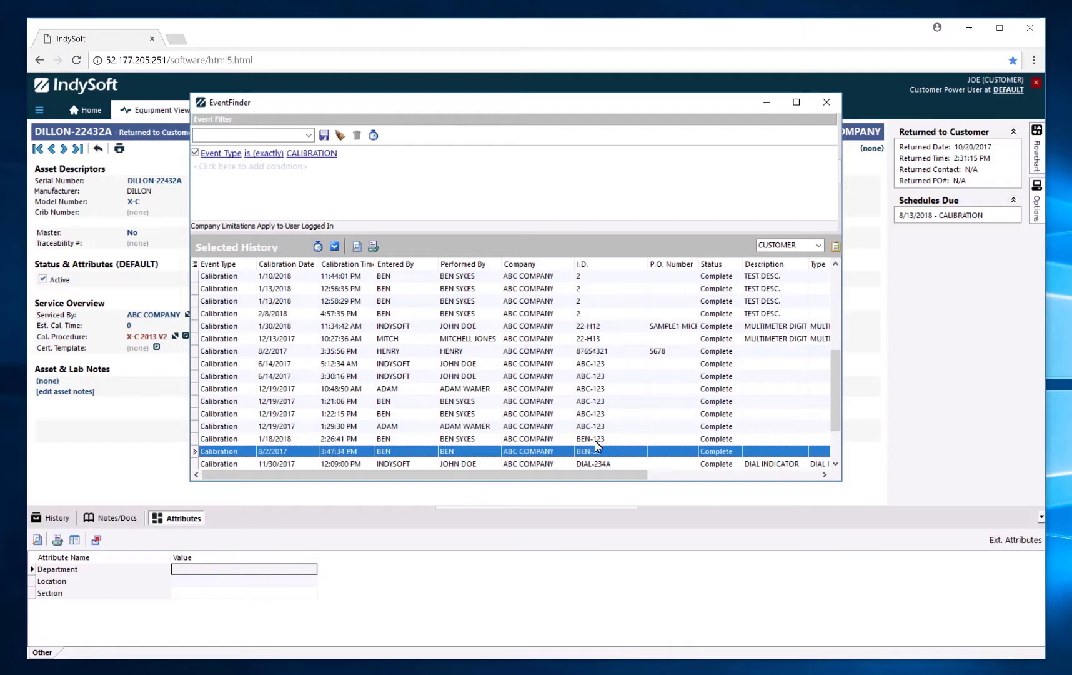
Open asset ABC-123 in Equipment View and enlarge its History panel
double_click(591, 365)
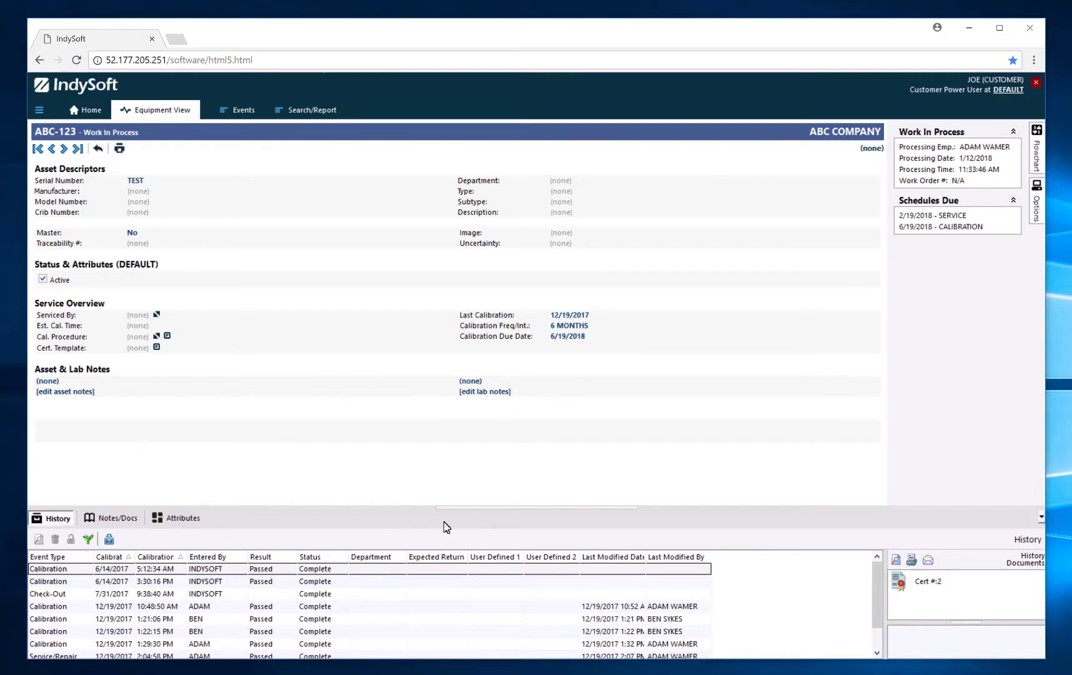
left_click_drag(446, 514, 440, 434)
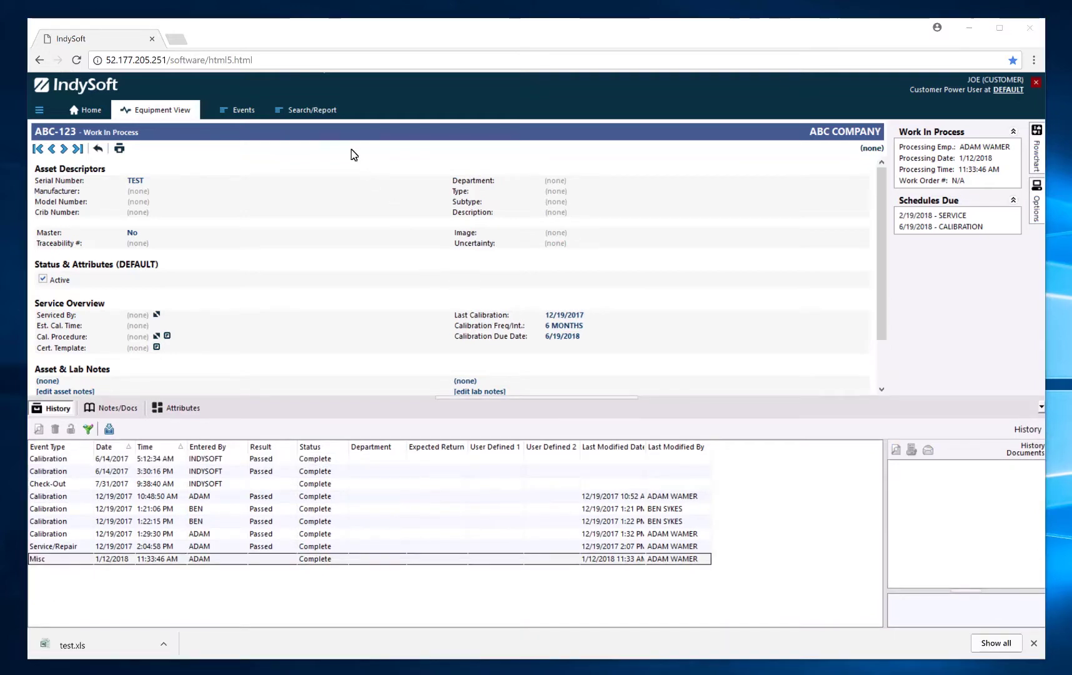
left_click(318, 111)
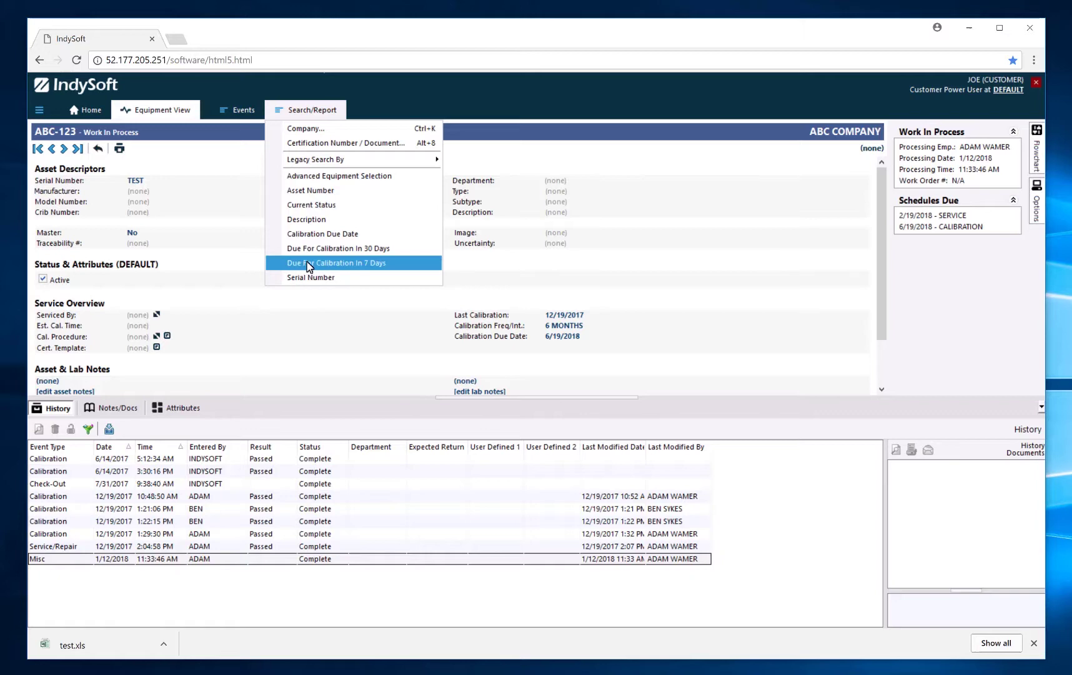
Run the Due For Calibration In 7 Days report, close it, then run the 30 Days report
left_click(330, 263)
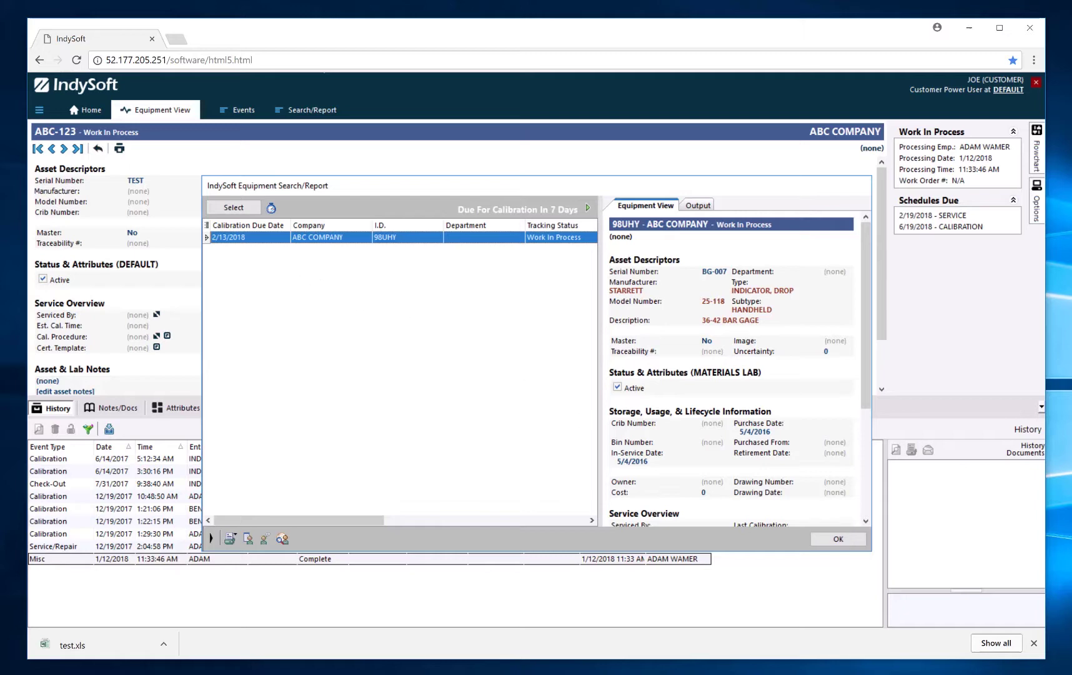
left_click(846, 541)
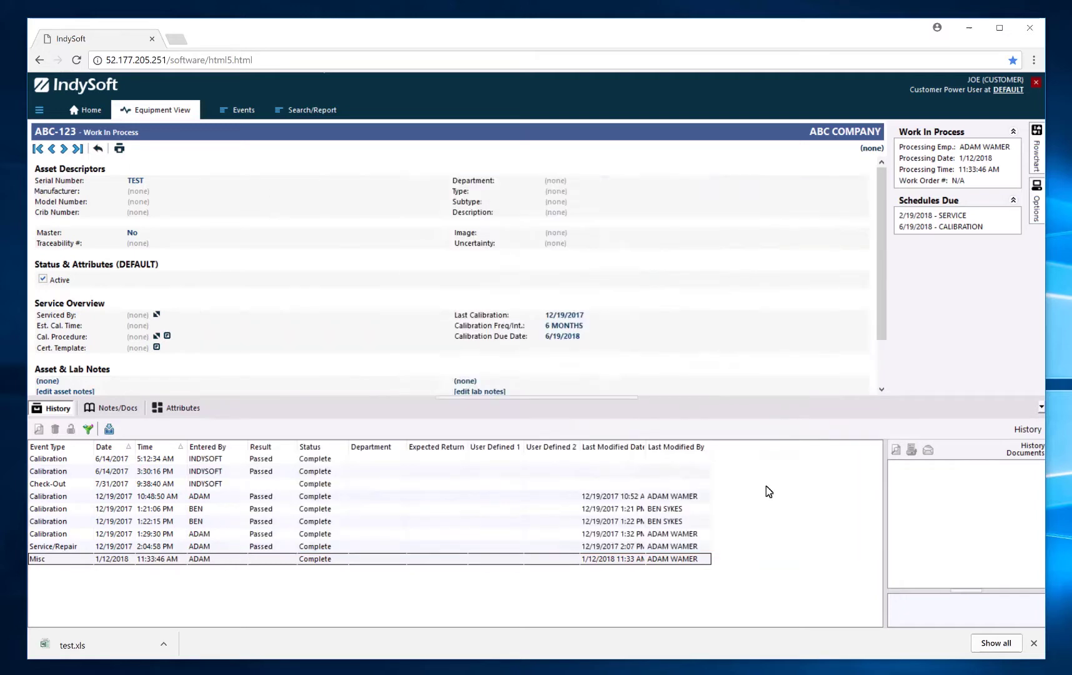
left_click(318, 117)
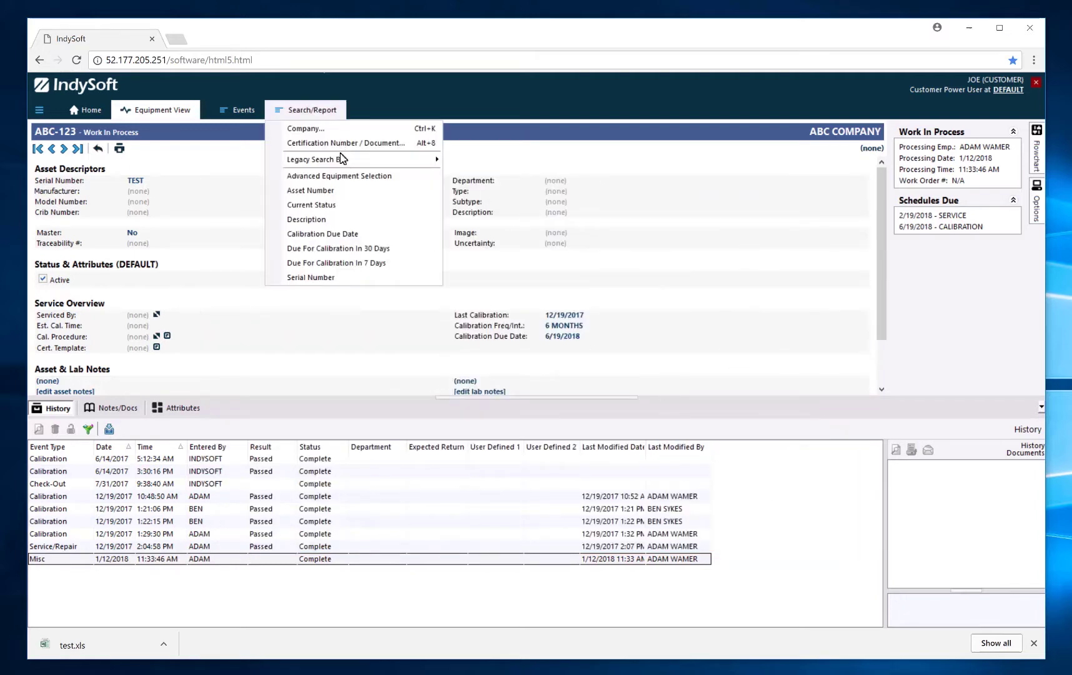
left_click(313, 251)
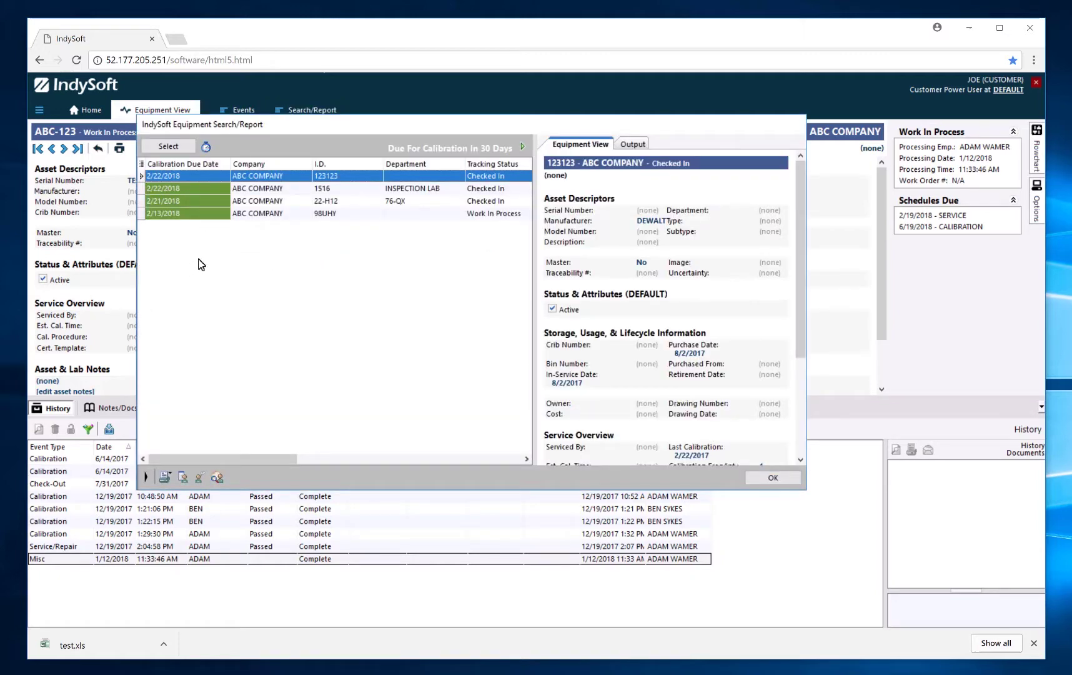
Print certificates for the highlighted equipment to an Excel file, then close the report window
left_click(168, 477)
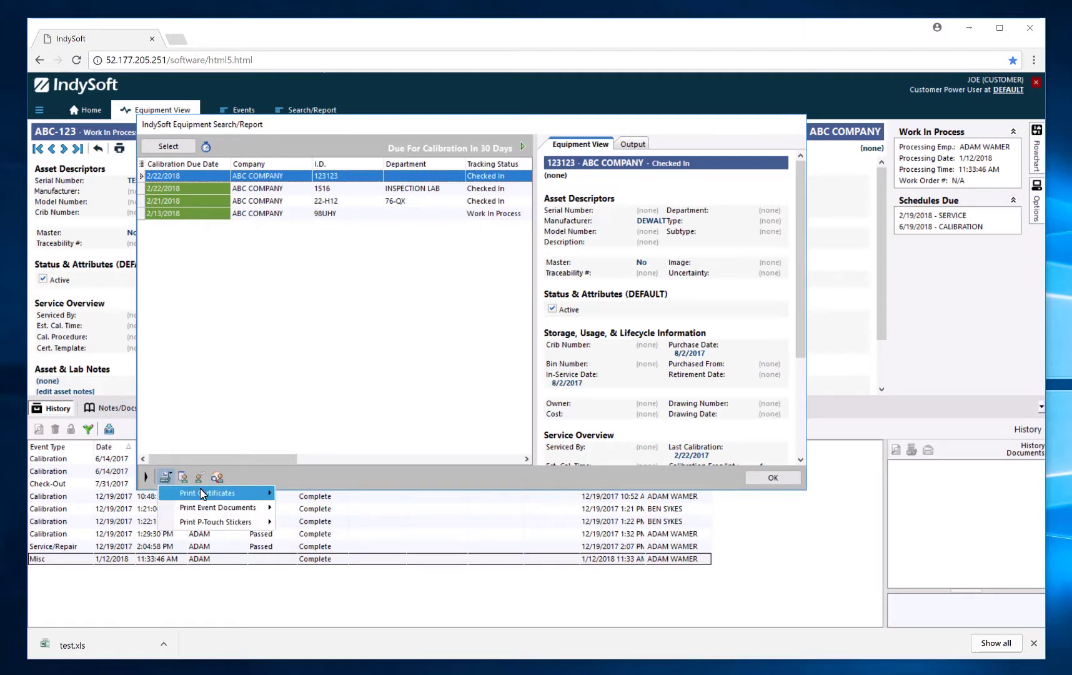
mouse_move(201, 494)
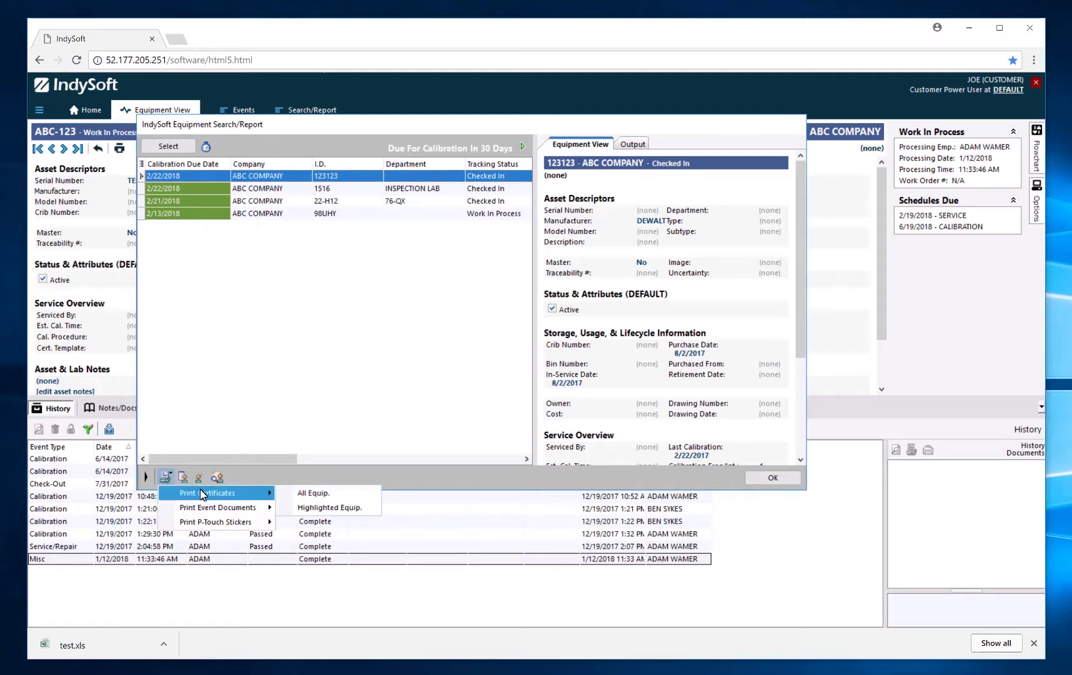
left_click(329, 507)
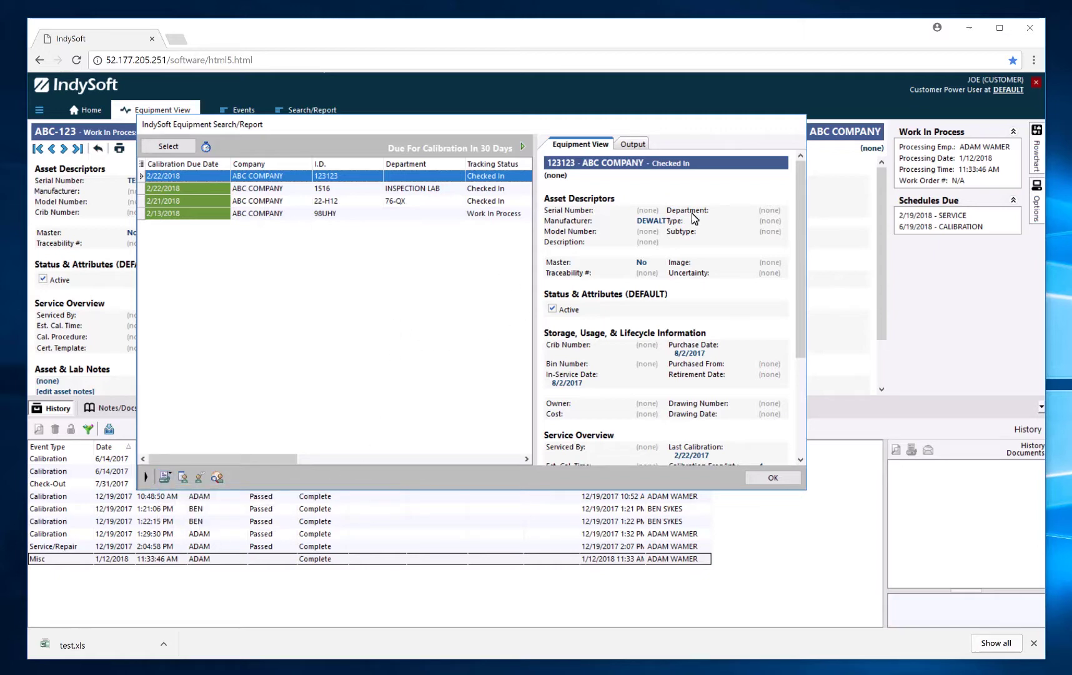
left_click(633, 145)
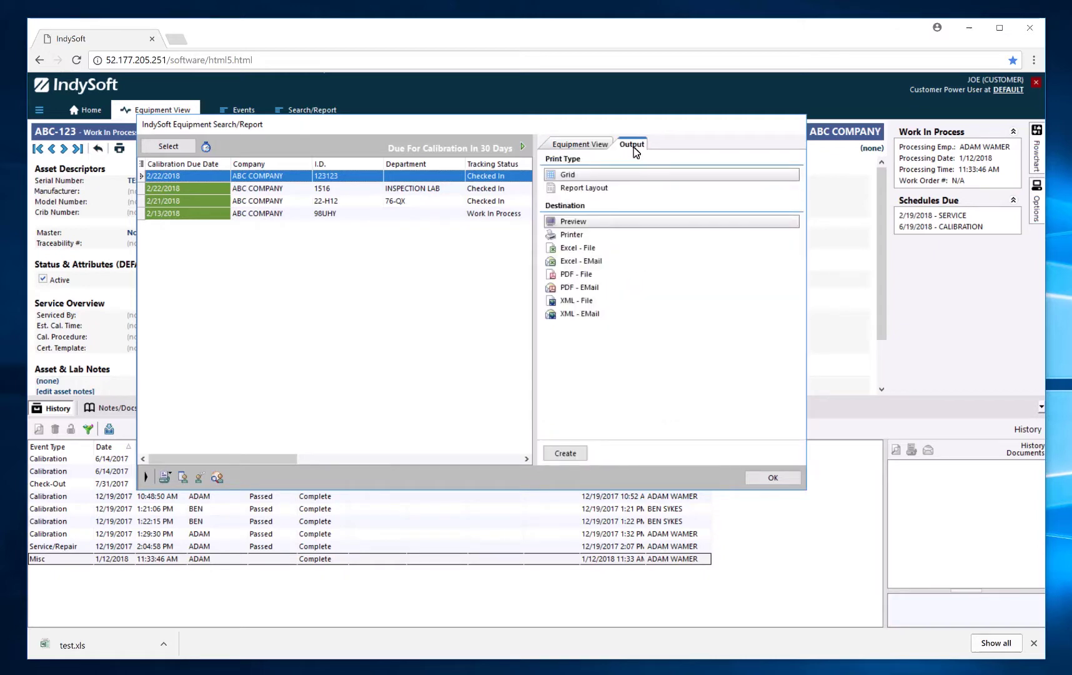
left_click(575, 250)
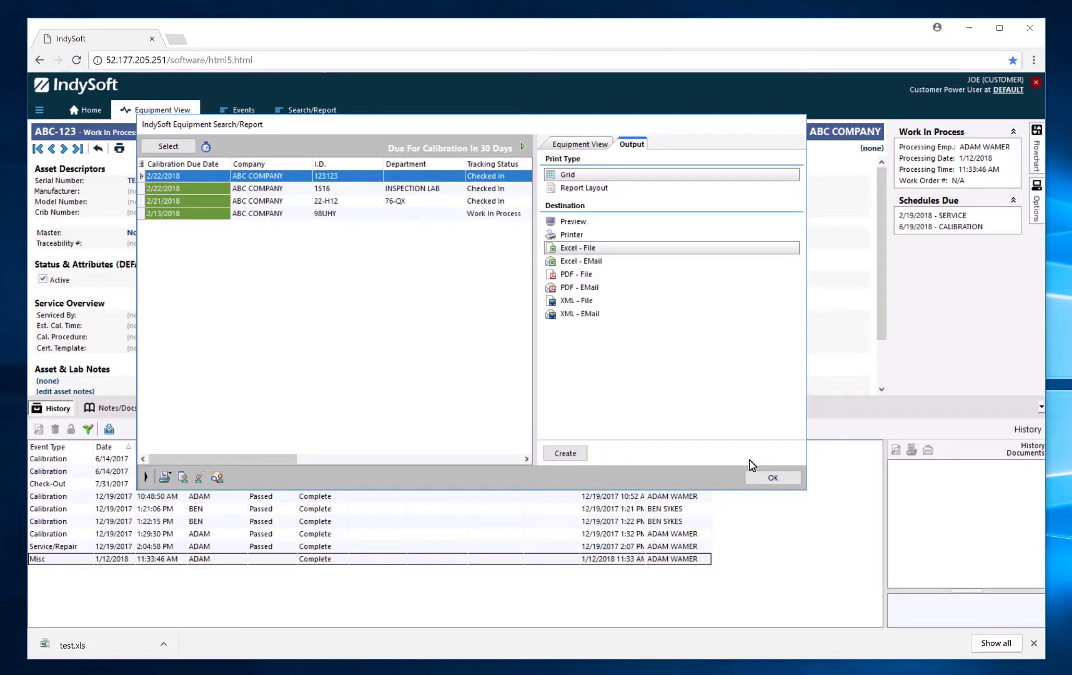
left_click(774, 478)
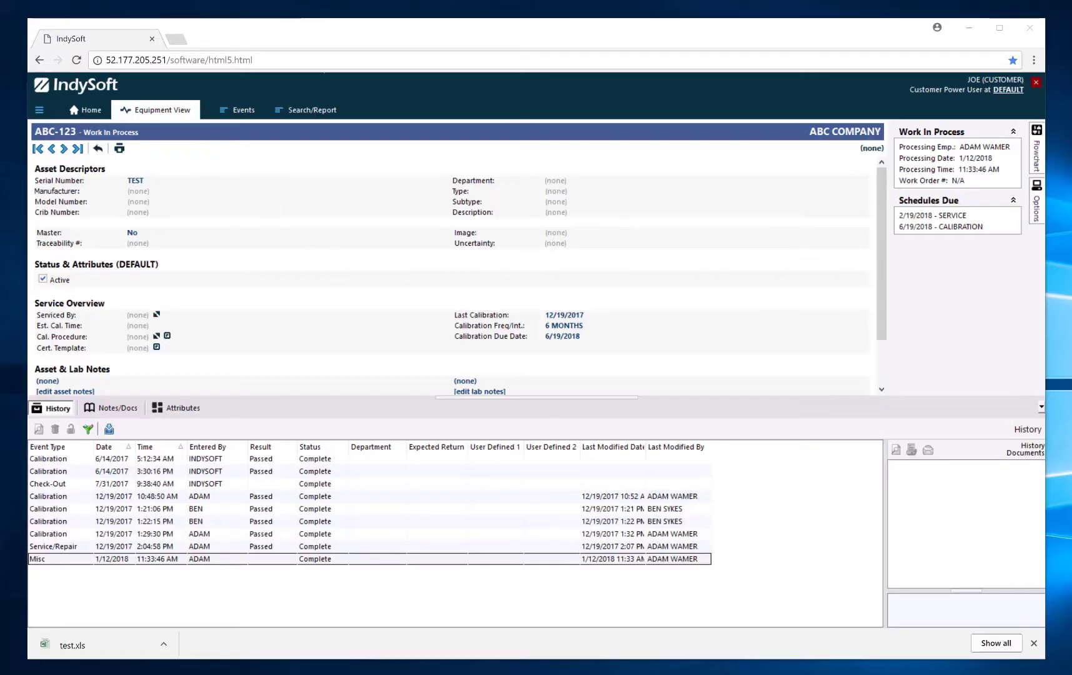
Look at the Events request menu, then return to the Home dashboard
left_click(244, 112)
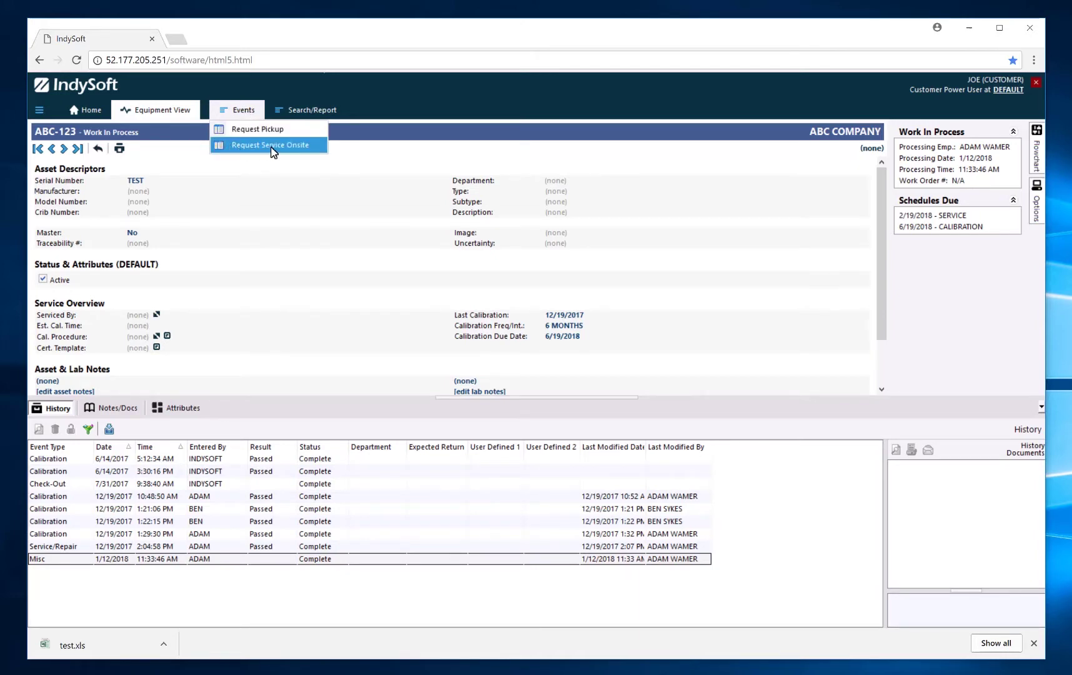
left_click(85, 116)
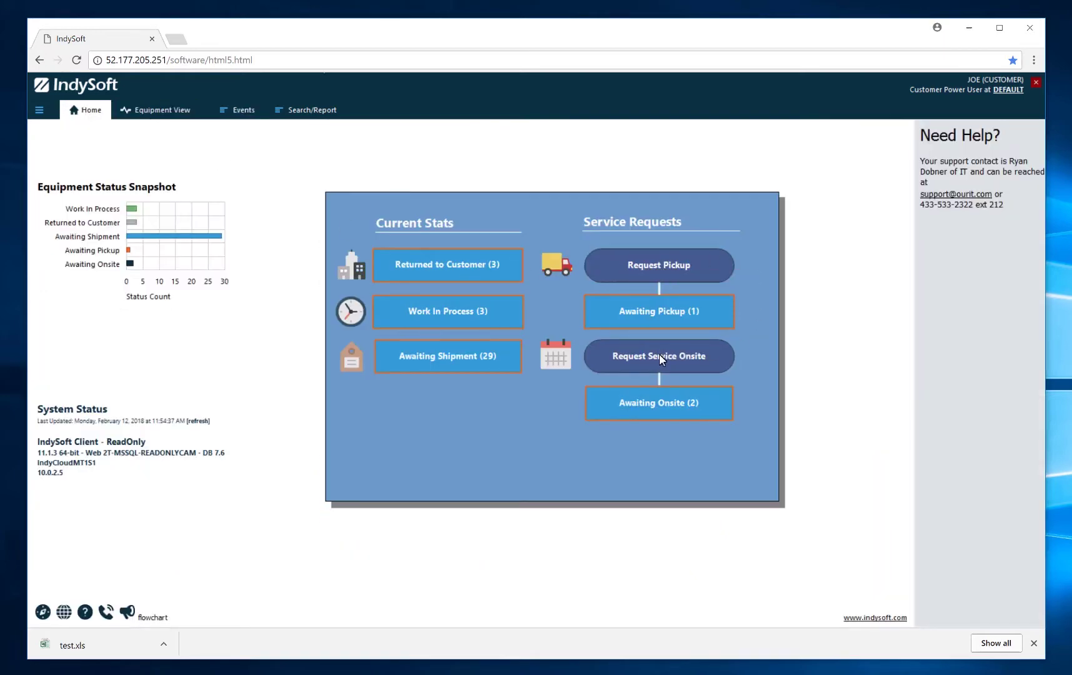
Create a pickup request with the comment 'Please review blank'
left_click(654, 268)
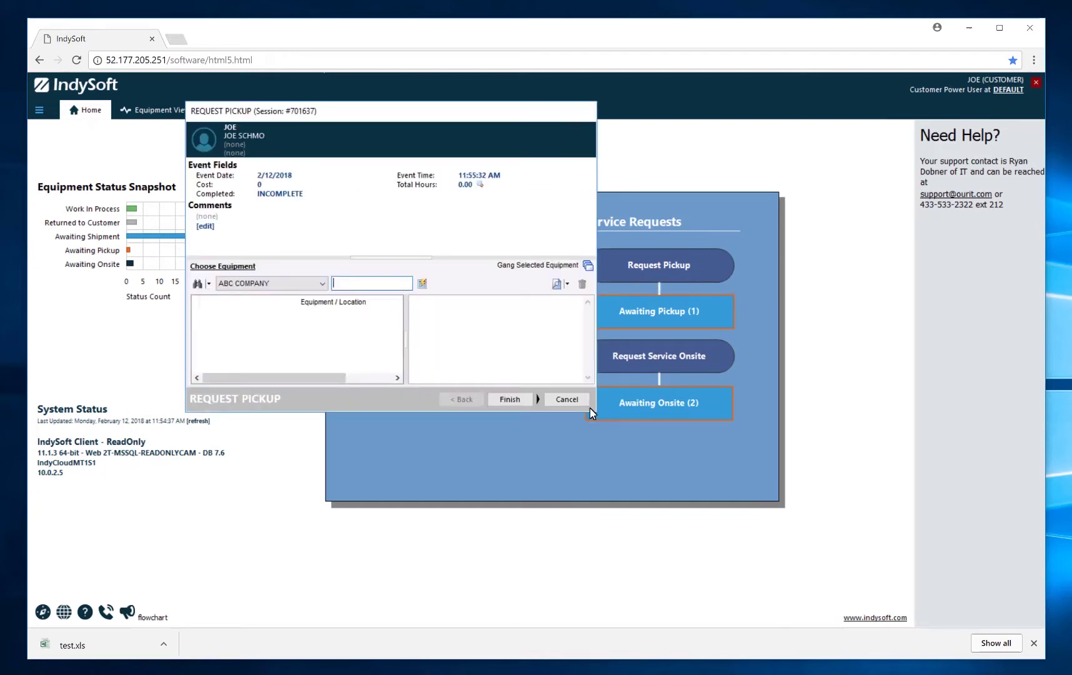
left_click_drag(597, 413, 739, 471)
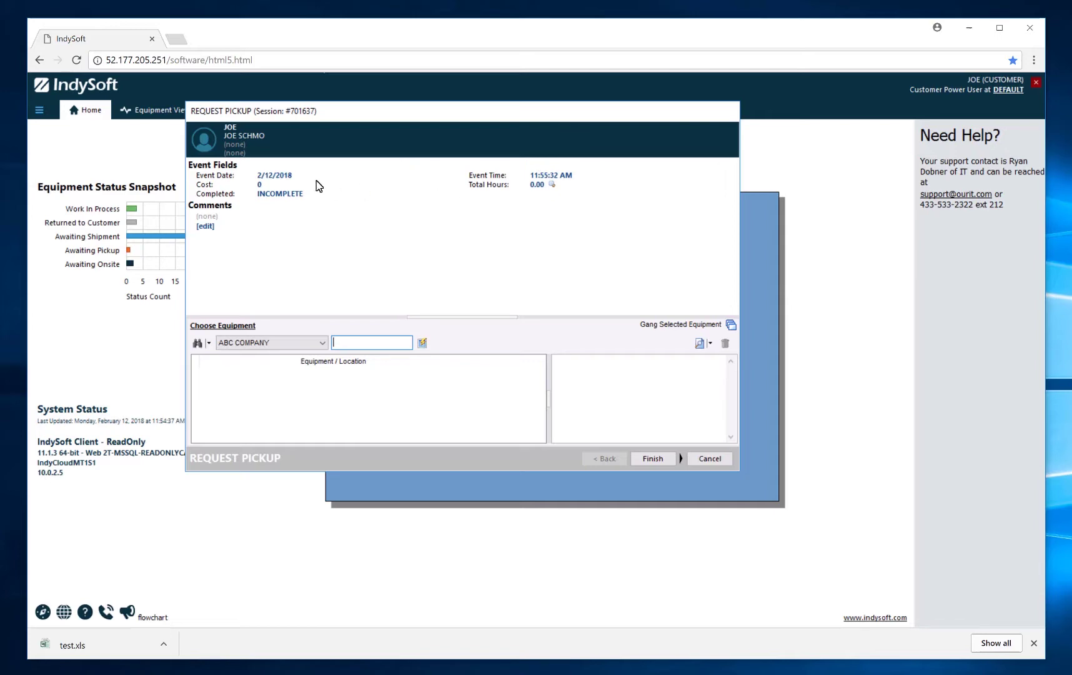
left_click(206, 228)
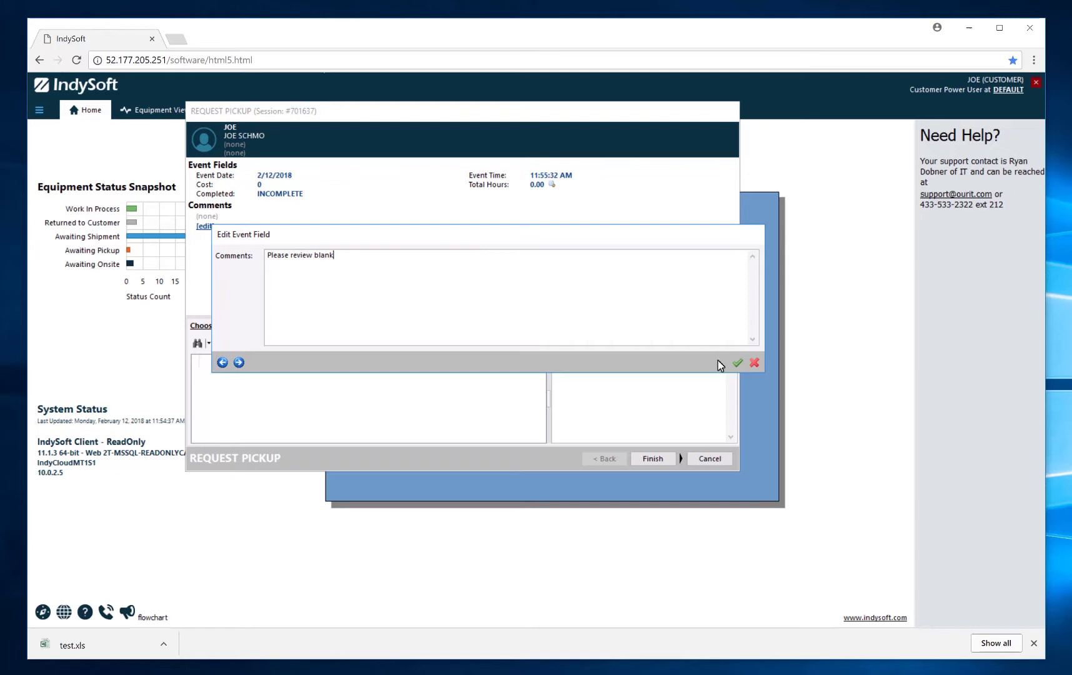
left_click(737, 363)
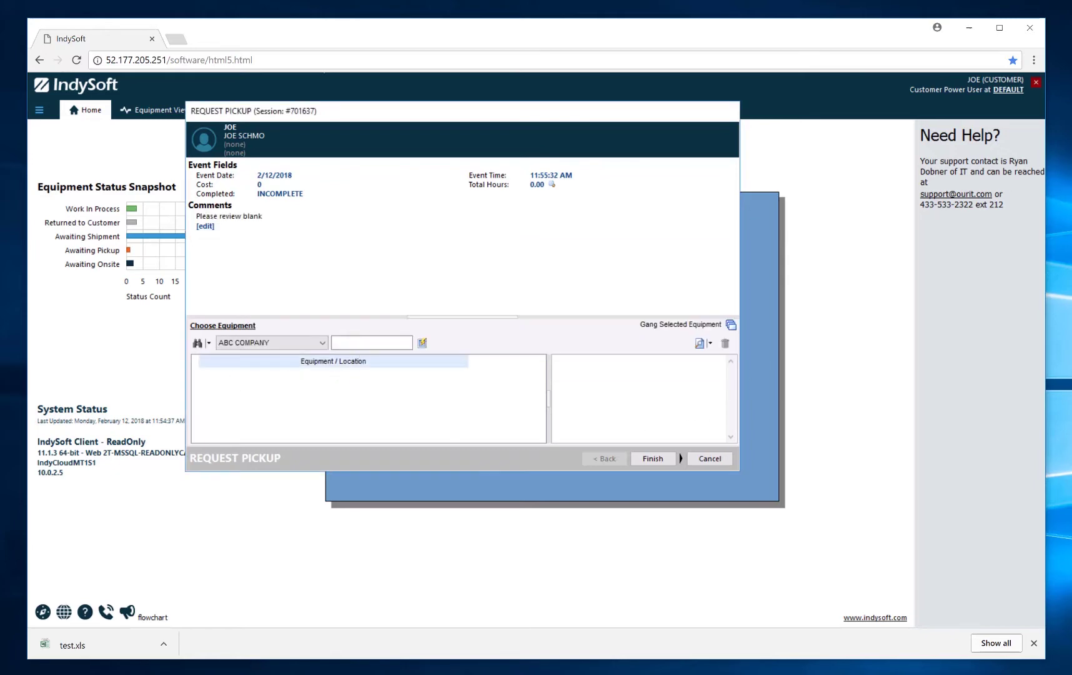
Clear a mistyped equipment search and open the Add Equipment options
left_click(356, 343)
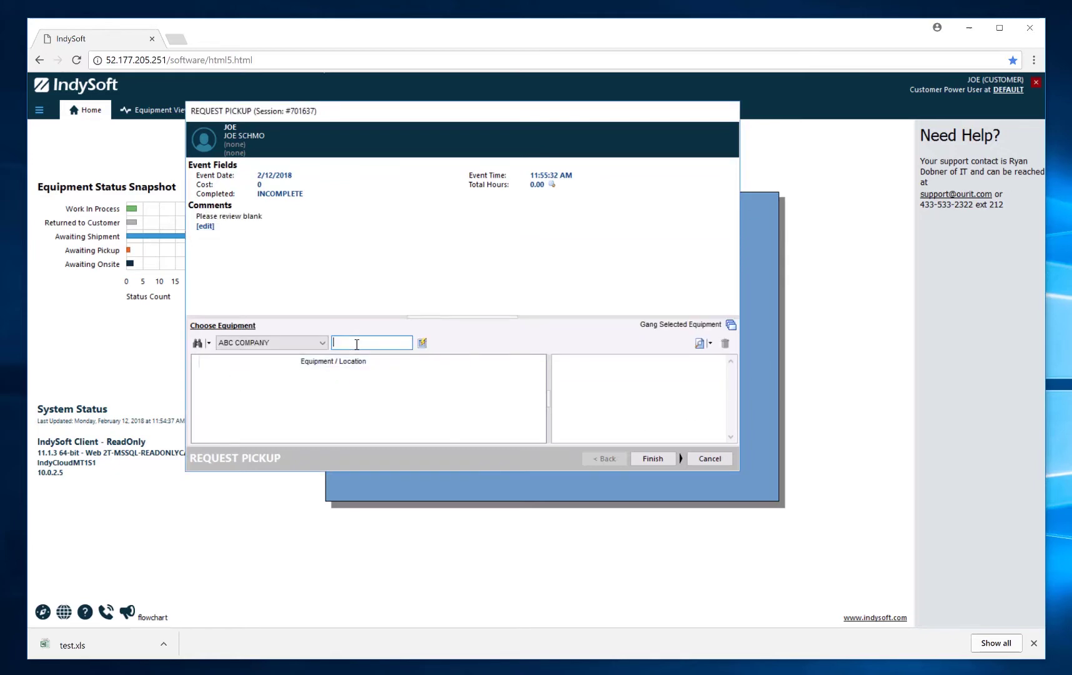
type("DILLION")
key("BackSpace")
key("BackSpace")
key("BackSpace")
key("BackSpace")
left_click(208, 344)
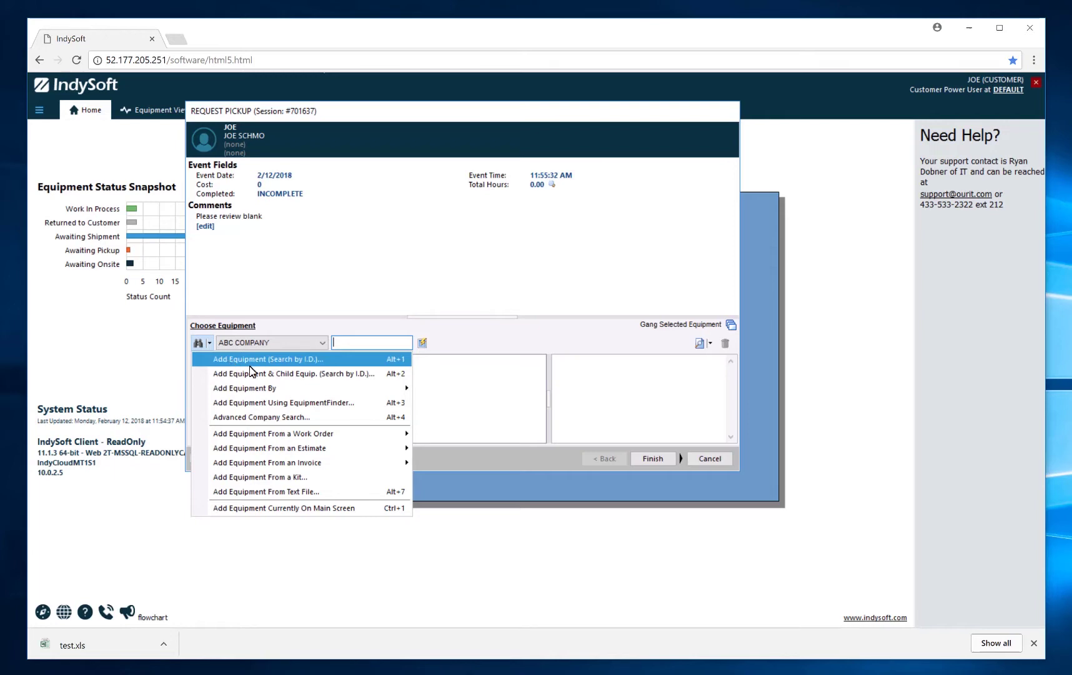
Add 22-H13 and 87654321 by I.D. search, then finish and mark the request complete
left_click(289, 361)
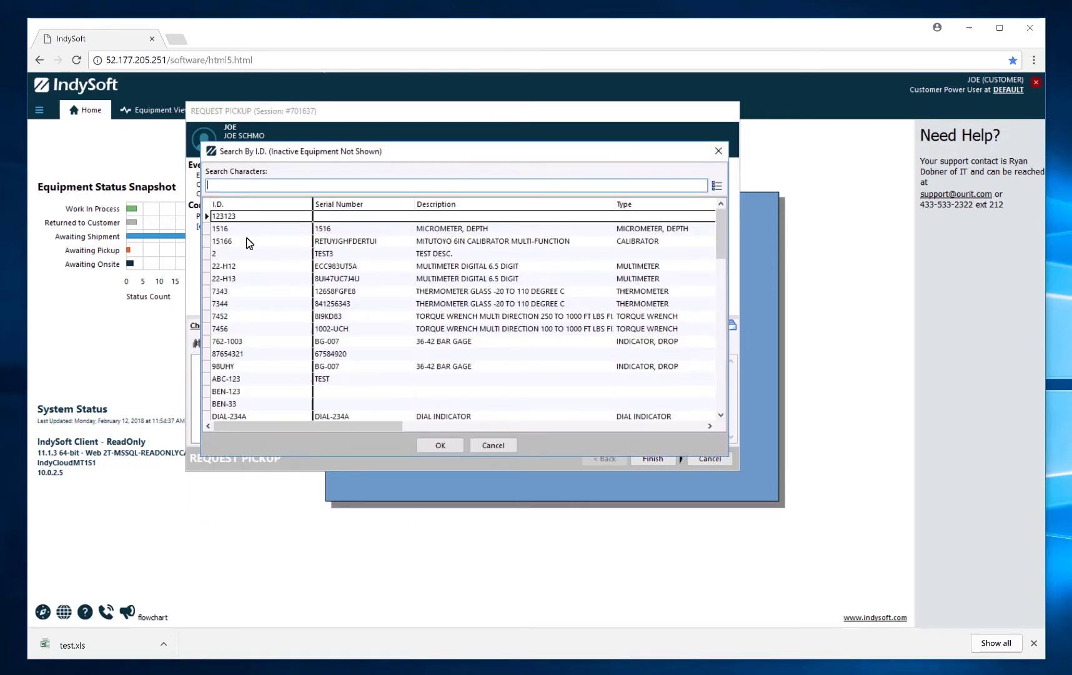
double_click(247, 278)
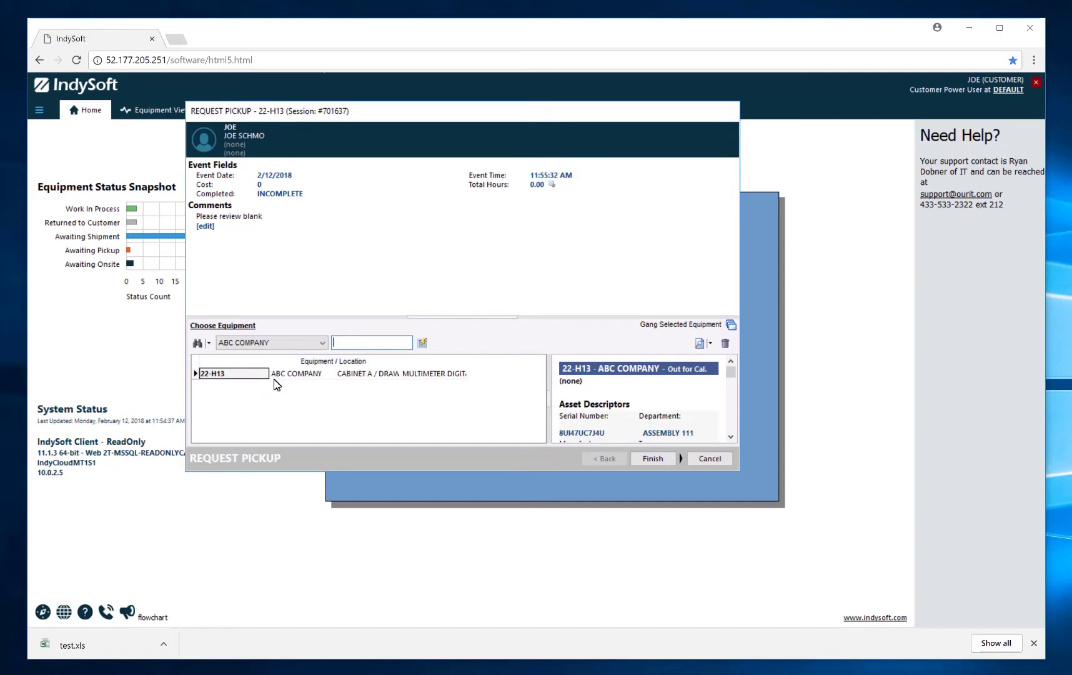
left_click(209, 343)
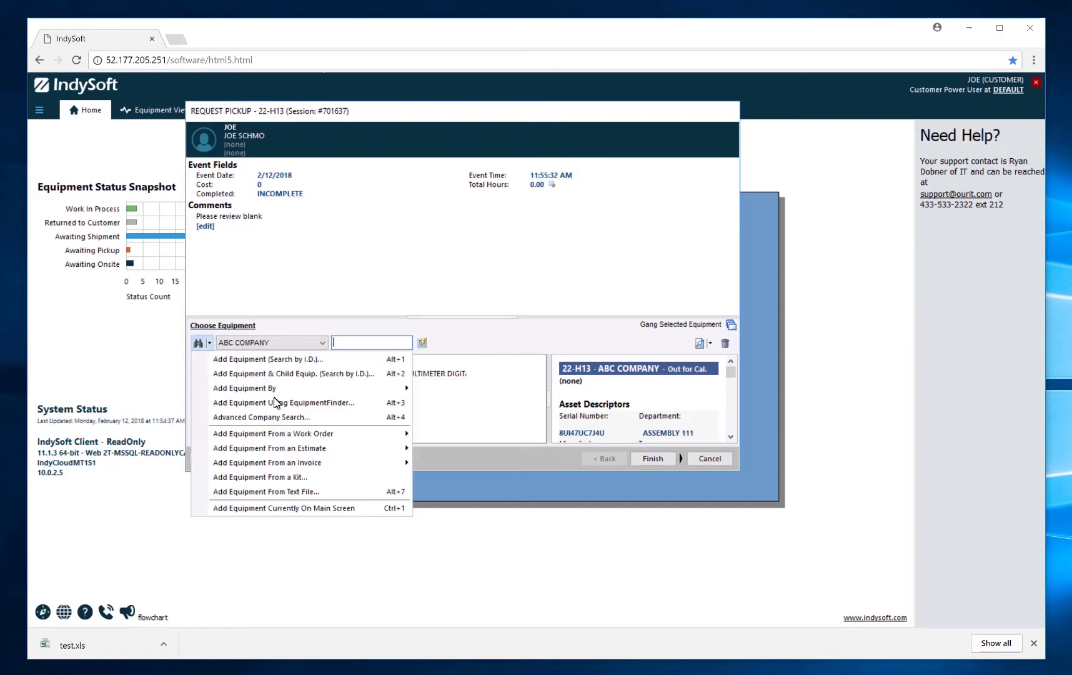
left_click(245, 358)
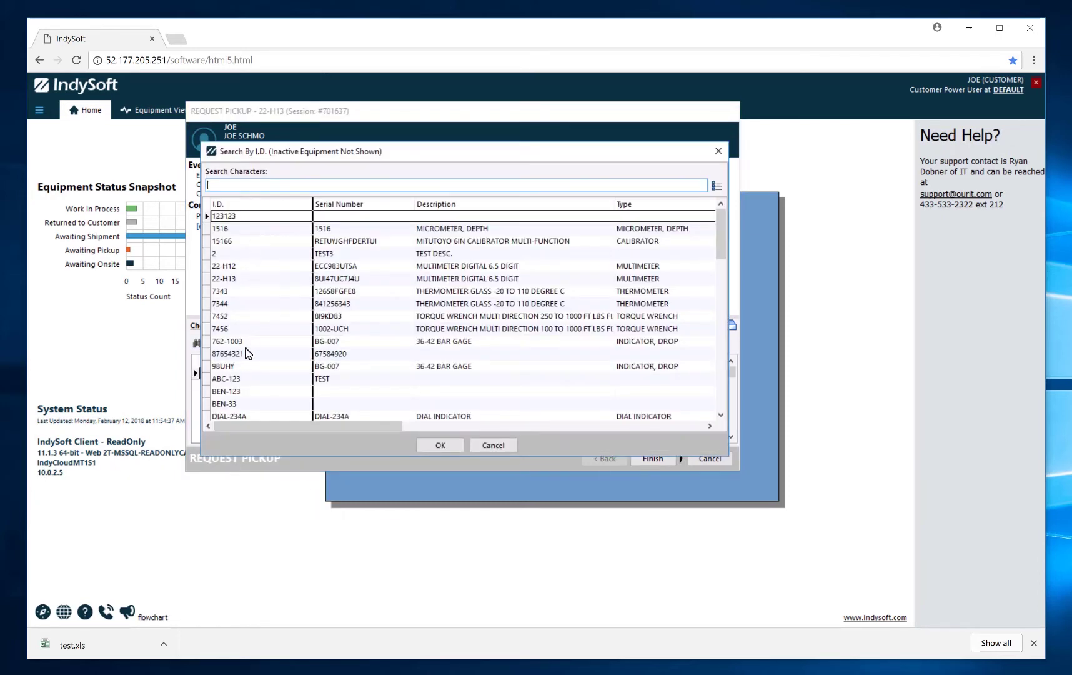
double_click(245, 357)
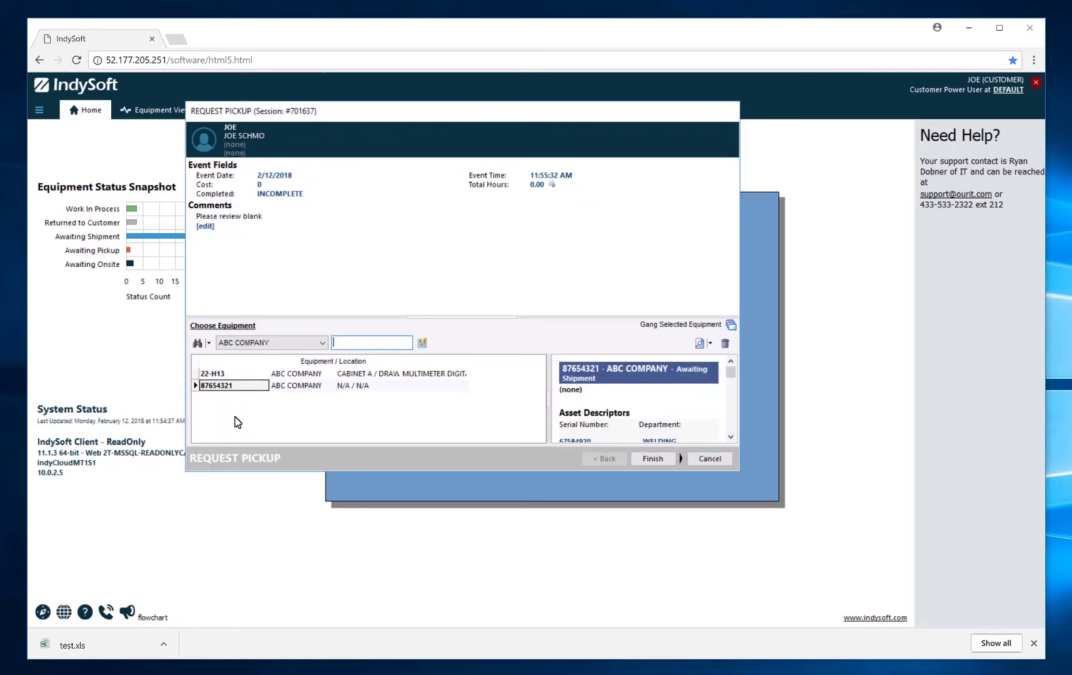
left_click(653, 457)
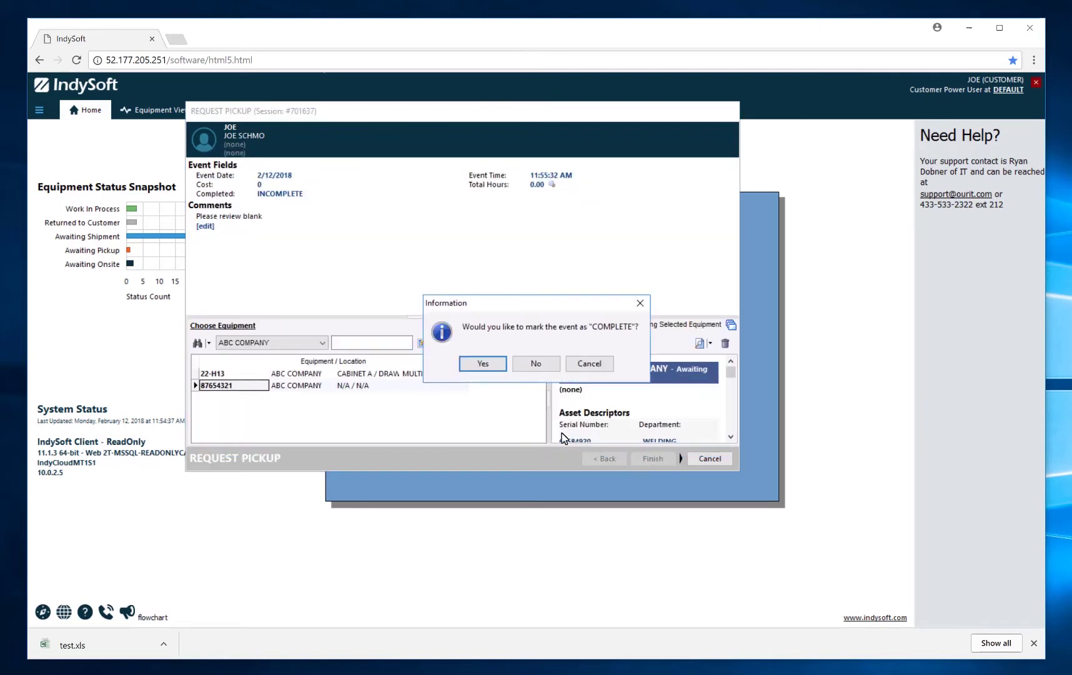
left_click(483, 363)
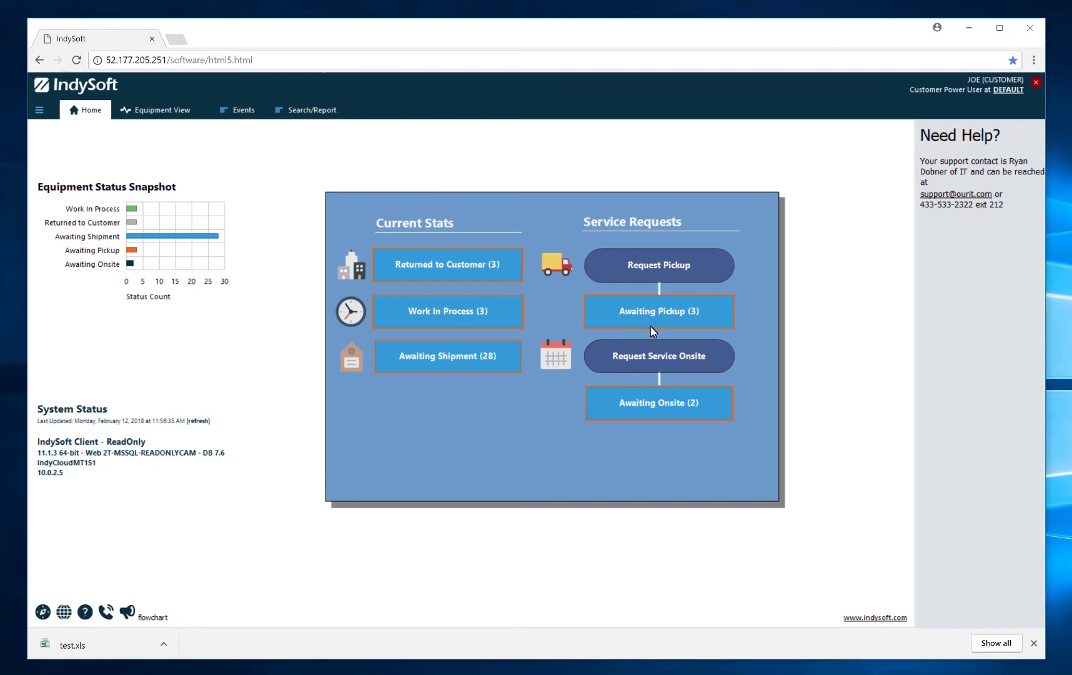
left_click(679, 360)
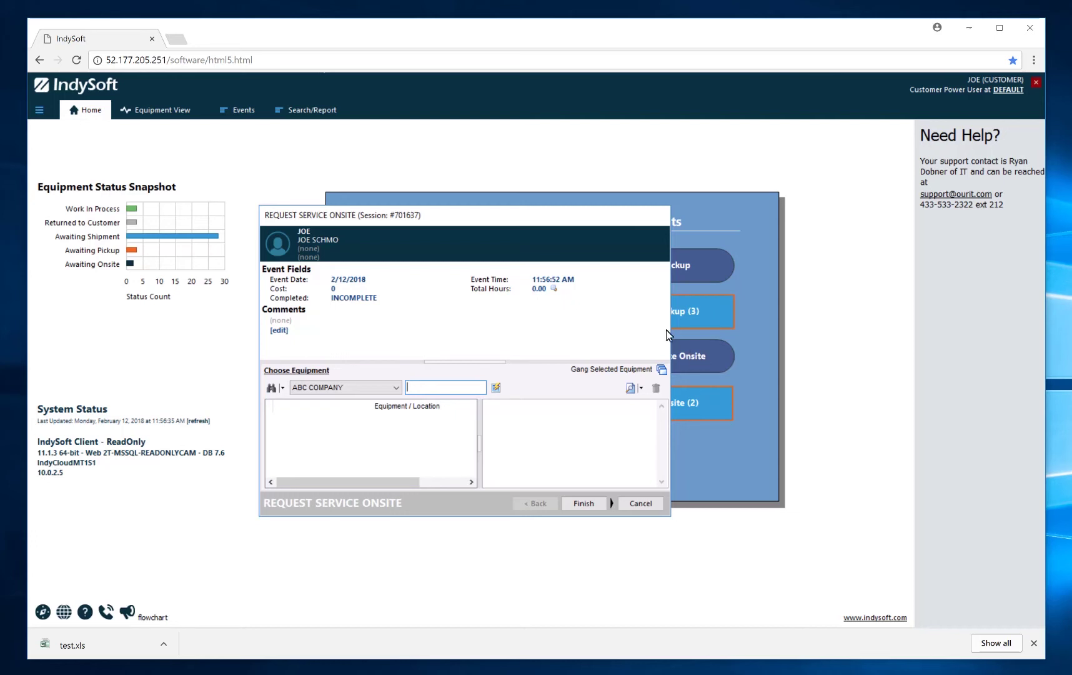
left_click_drag(572, 219, 506, 219)
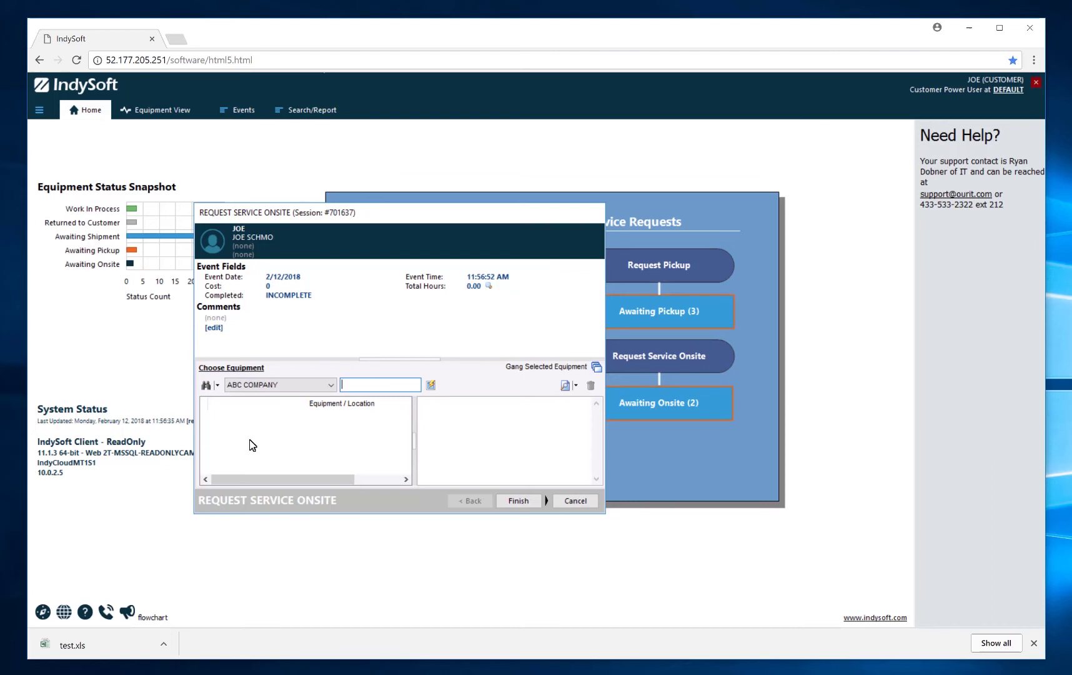
left_click(565, 501)
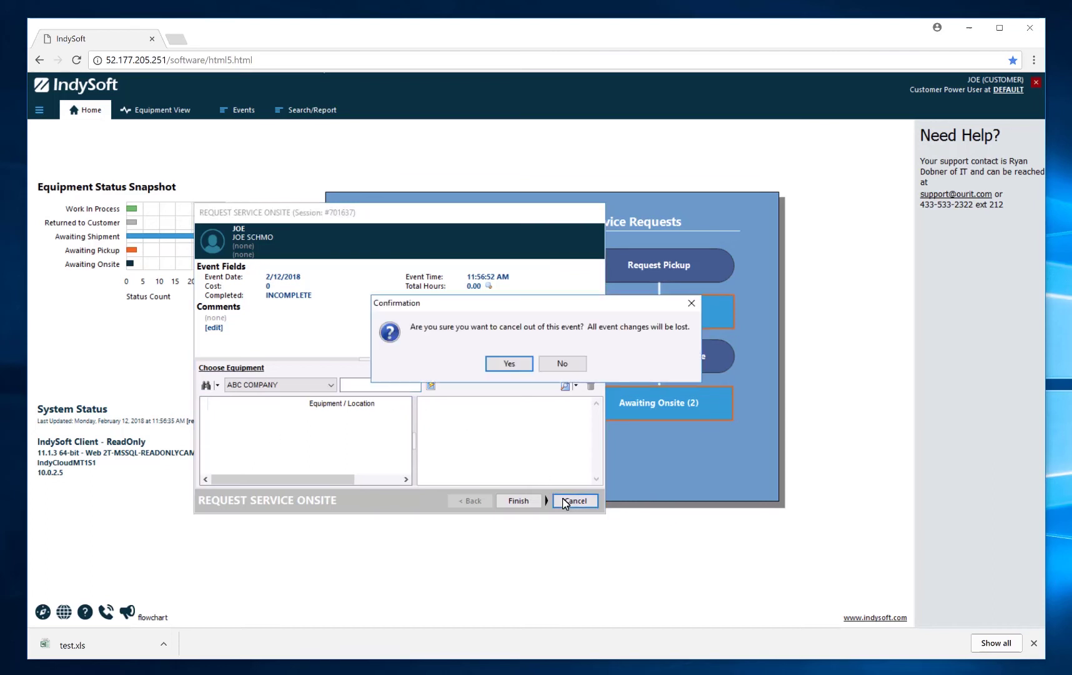
left_click(514, 364)
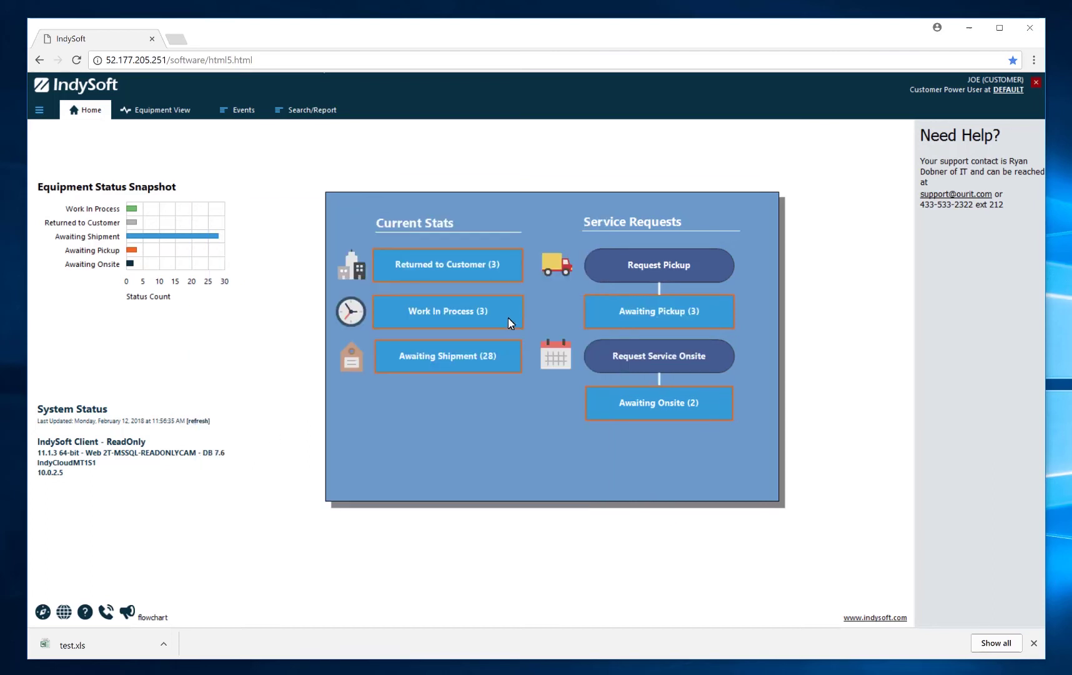